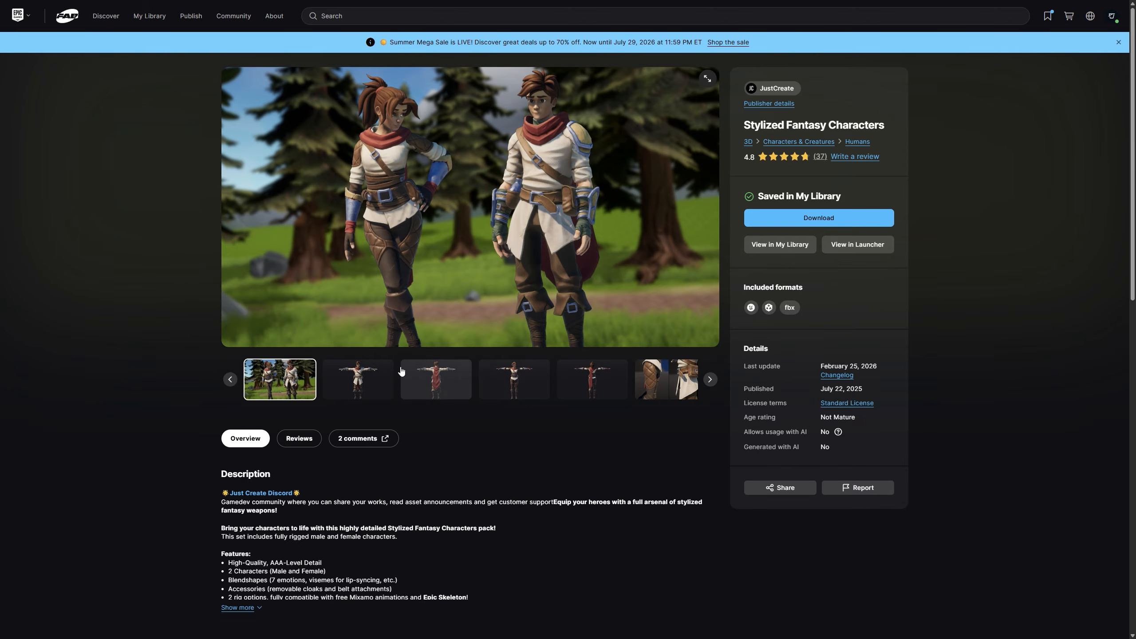
# - Look through the Fab listings for Stylized Fantasy Characters and Adventure Characters (Pack)
pyautogui.click(366, 374)
pyautogui.hotkey('ctrl', 'Tab')
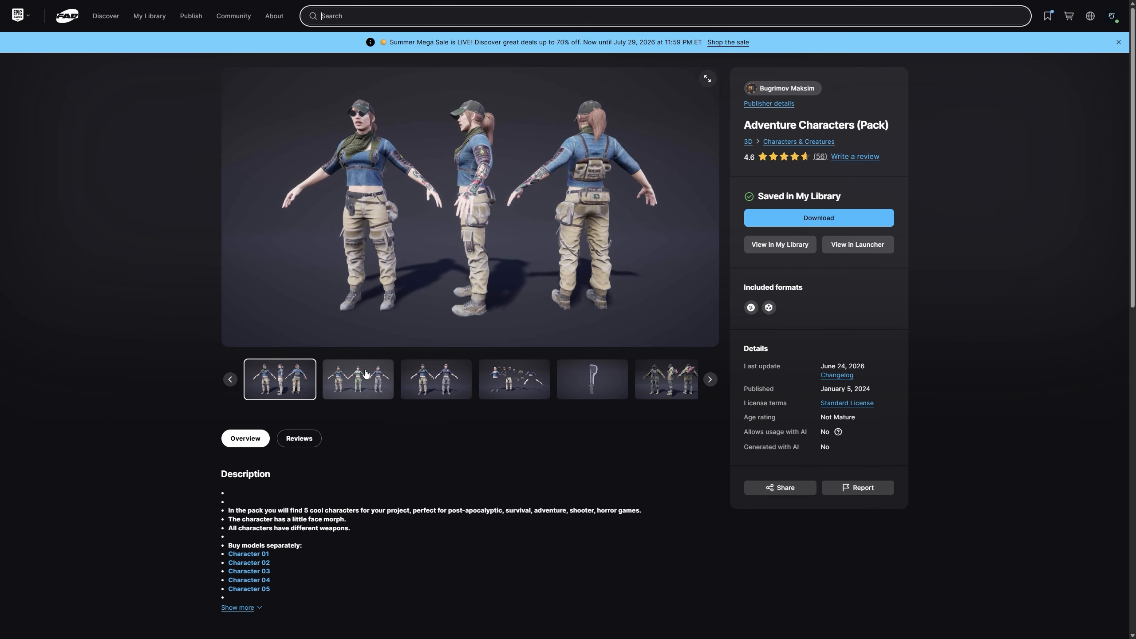
pyautogui.click(382, 375)
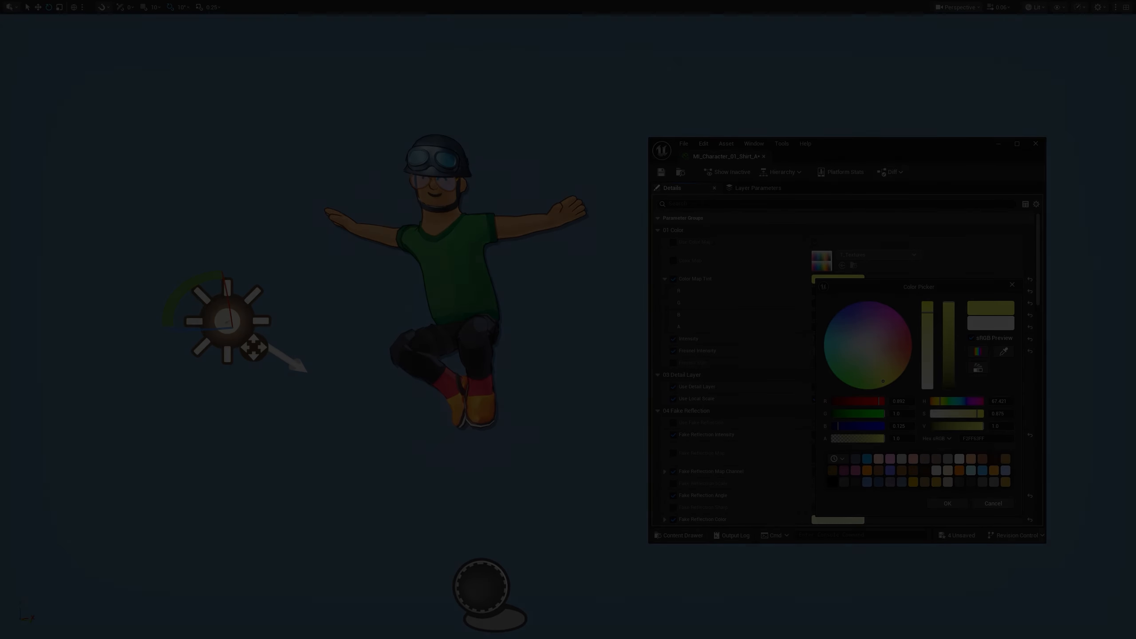
# - Try a different Color Map Tint on the shirt material MI_Character_01_Shirt_A
pyautogui.moveTo(883, 382); pyautogui.dragTo(882, 378)
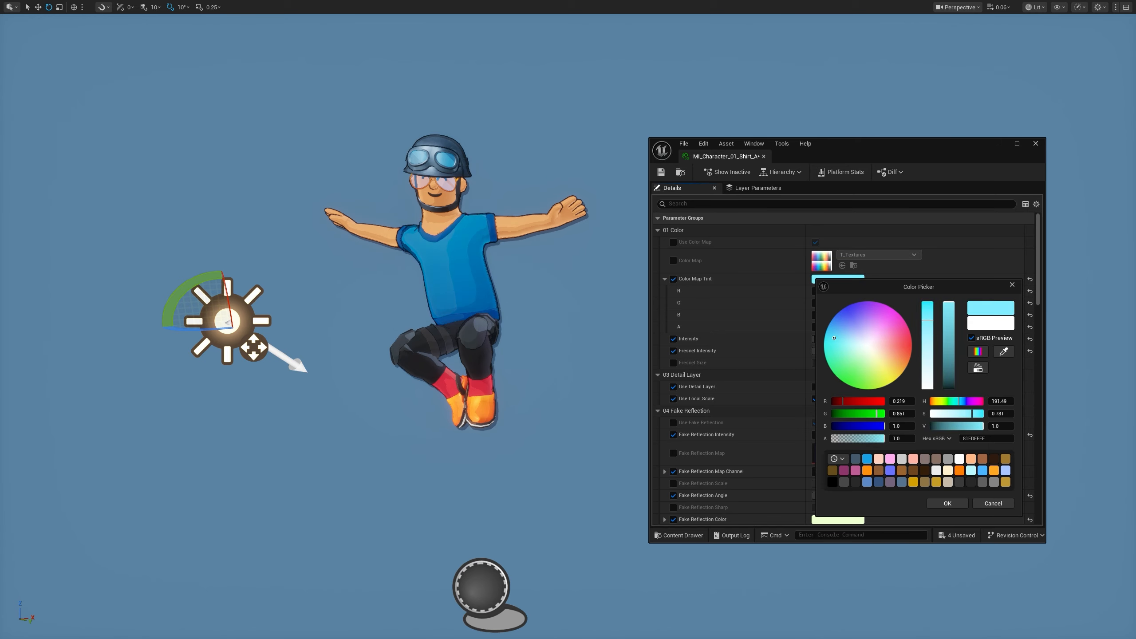
pyautogui.moveTo(834, 338); pyautogui.dragTo(853, 334)
pyautogui.click(986, 502)
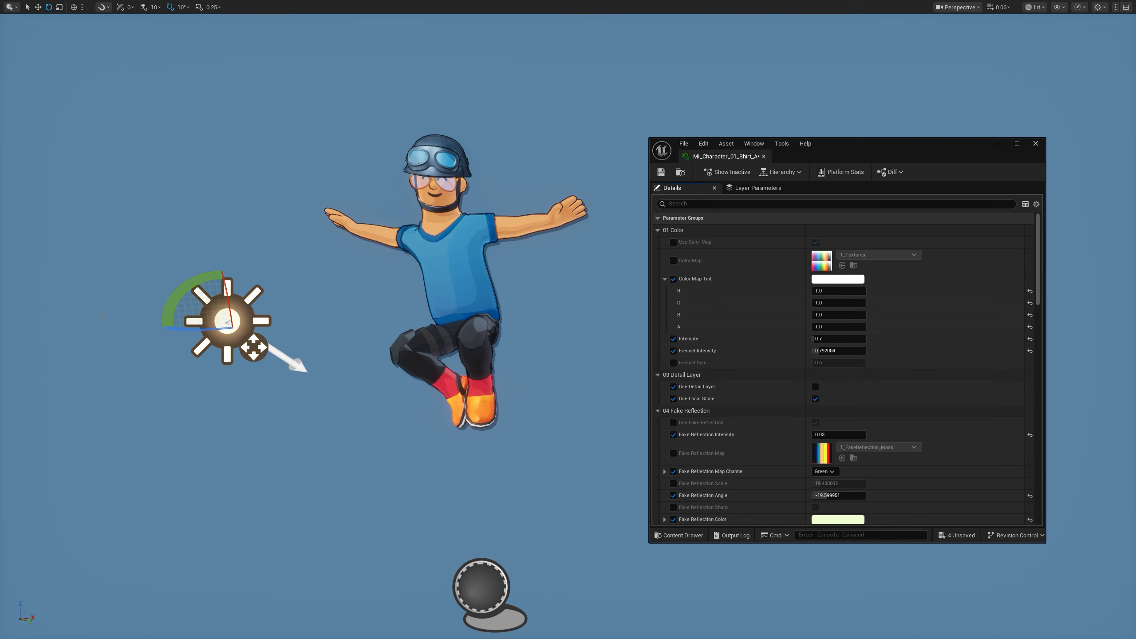
# - Rotate the directional light sideways so it shines on the jumping character from the opposite side
pyautogui.moveTo(288, 316)
pyautogui.mouseDown()
pyautogui.moveTo(165, 328)
pyautogui.moveTo(286, 316)
pyautogui.moveTo(174, 331)
pyautogui.mouseUp()
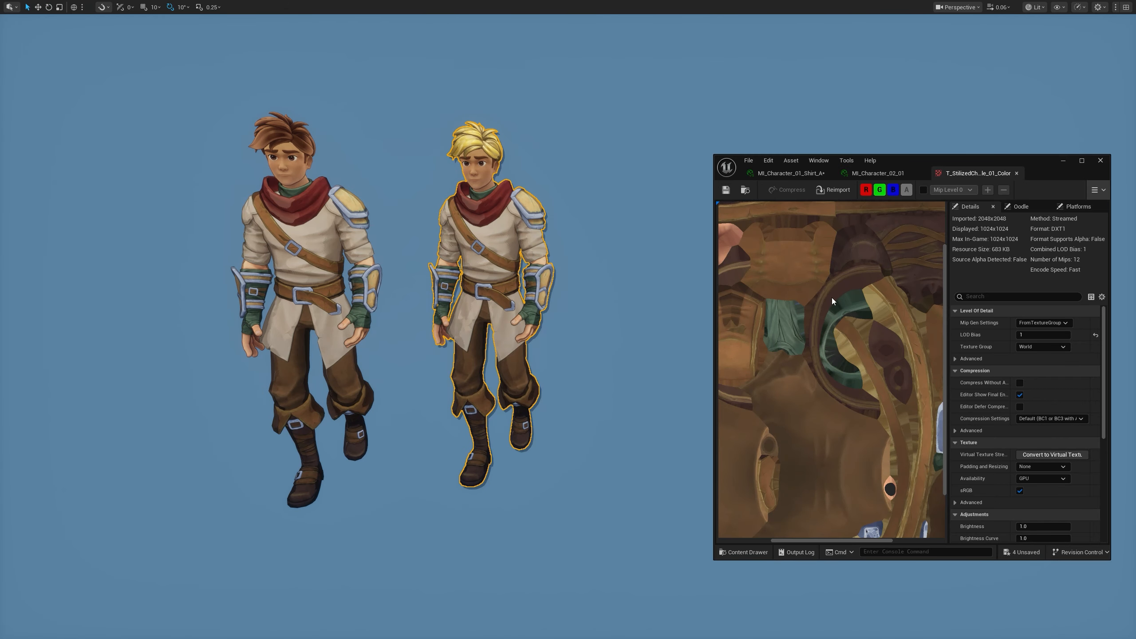
pyautogui.moveTo(832, 298); pyautogui.dragTo(810, 299)
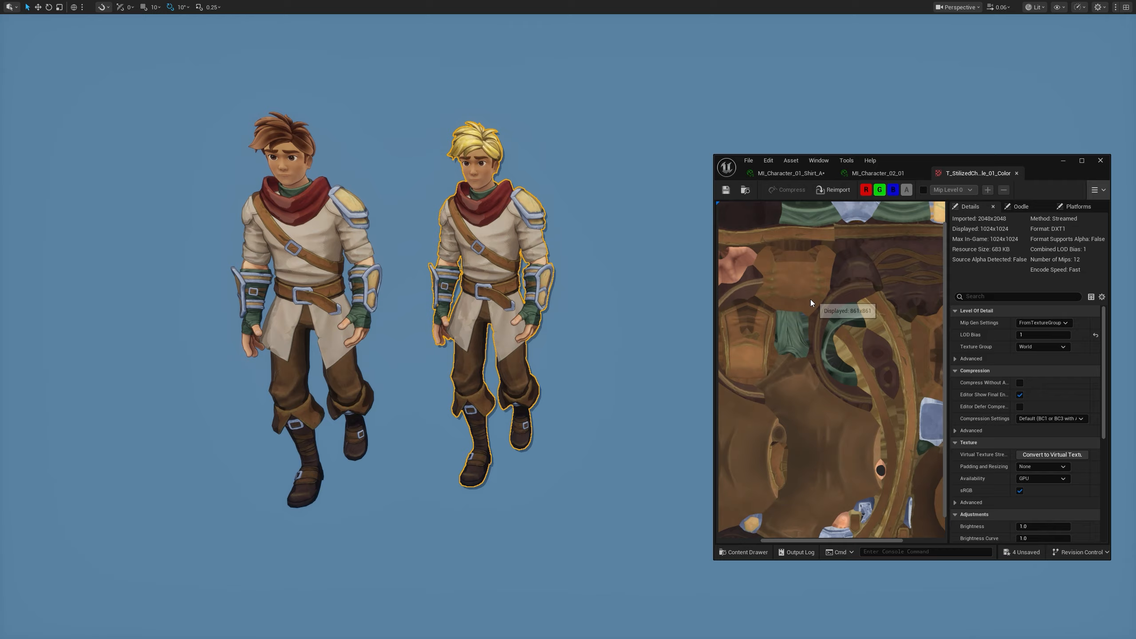
# - Pick a new Color B for the hair material MI_Character_02_Hair_B
pyautogui.press('w')
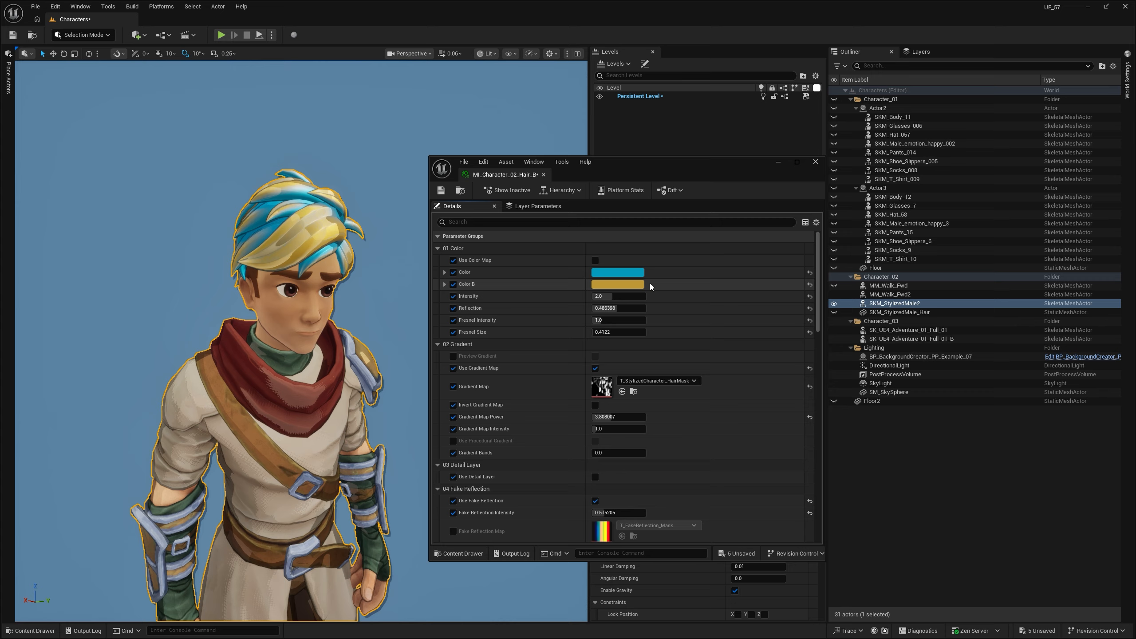
pyautogui.click(642, 284)
pyautogui.moveTo(628, 336); pyautogui.dragTo(645, 318)
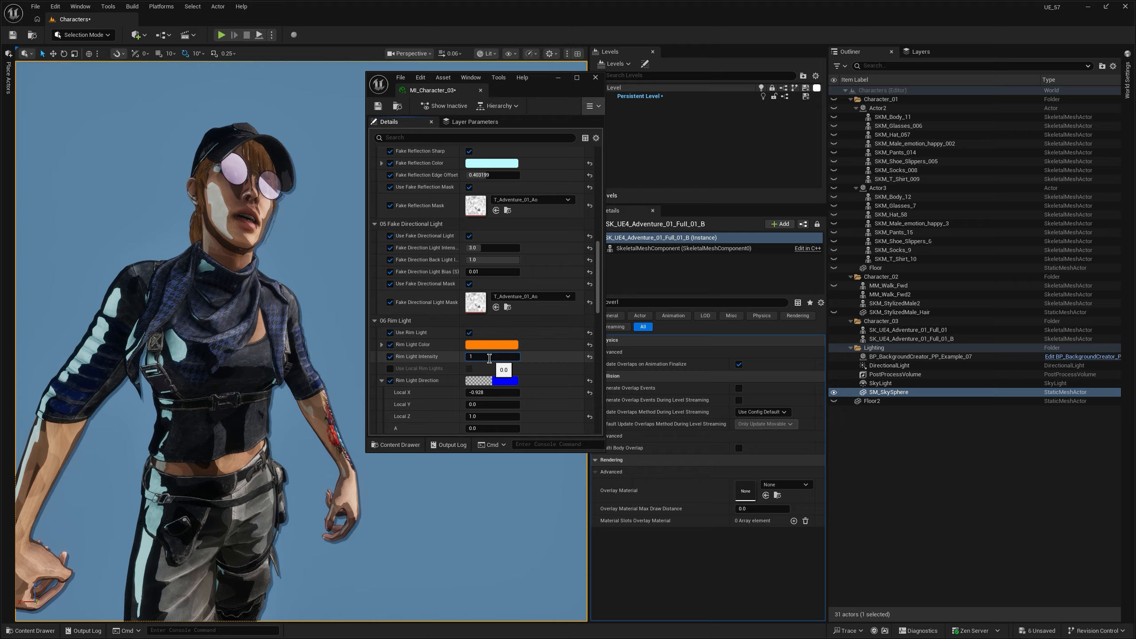
# - Set MI_Character_03's Rim Light Intensity to 1.0 and assign M_Outline as the overlay material of SK_UE4_Adventure_01_Full_01_B
pyautogui.press('Return')
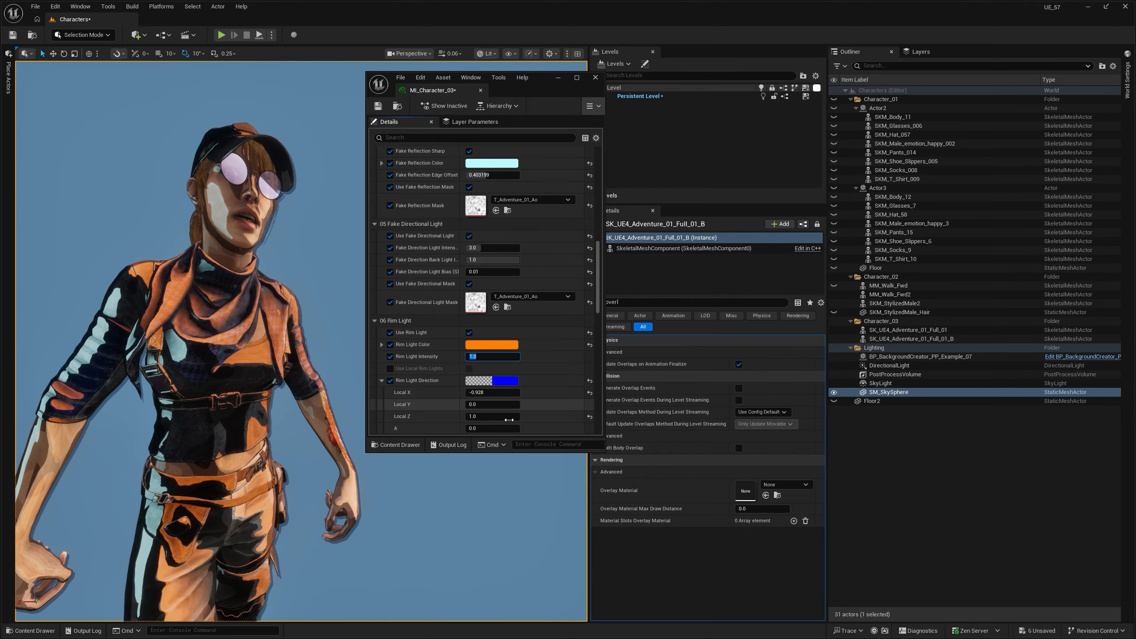
pyautogui.hotkey('ctrl', 'space')
pyautogui.moveTo(679, 462); pyautogui.dragTo(741, 491)
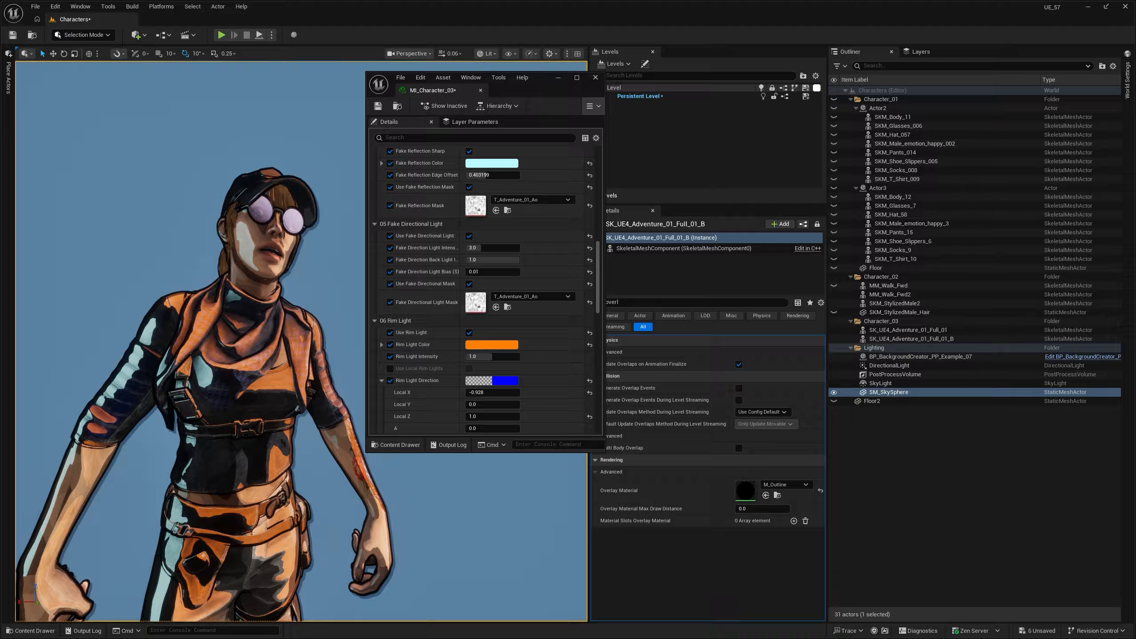
pyautogui.click(271, 406)
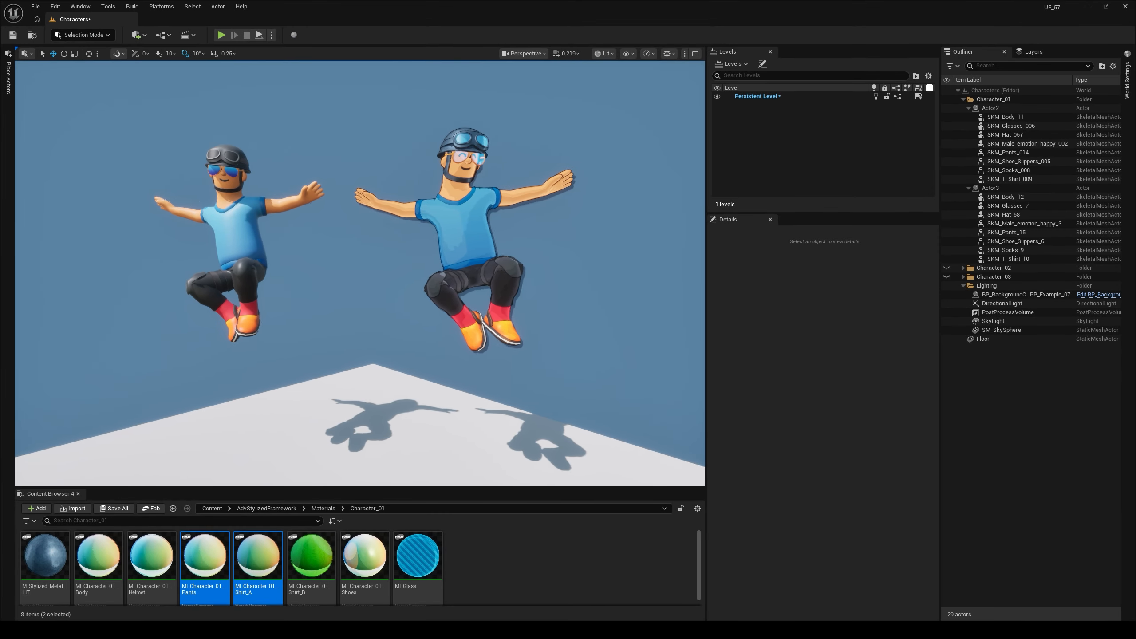
# - Select the T-shirt mesh SKM_T_Shirt_009 of the non-outlined character to inspect it
pyautogui.moveTo(304, 254)
pyautogui.keyDown('alt'); pyautogui.mouseDown()
pyautogui.moveTo(278, 257)
pyautogui.moveTo(331, 249)
pyautogui.moveTo(304, 254)
pyautogui.mouseUp(); pyautogui.keyUp('alt')
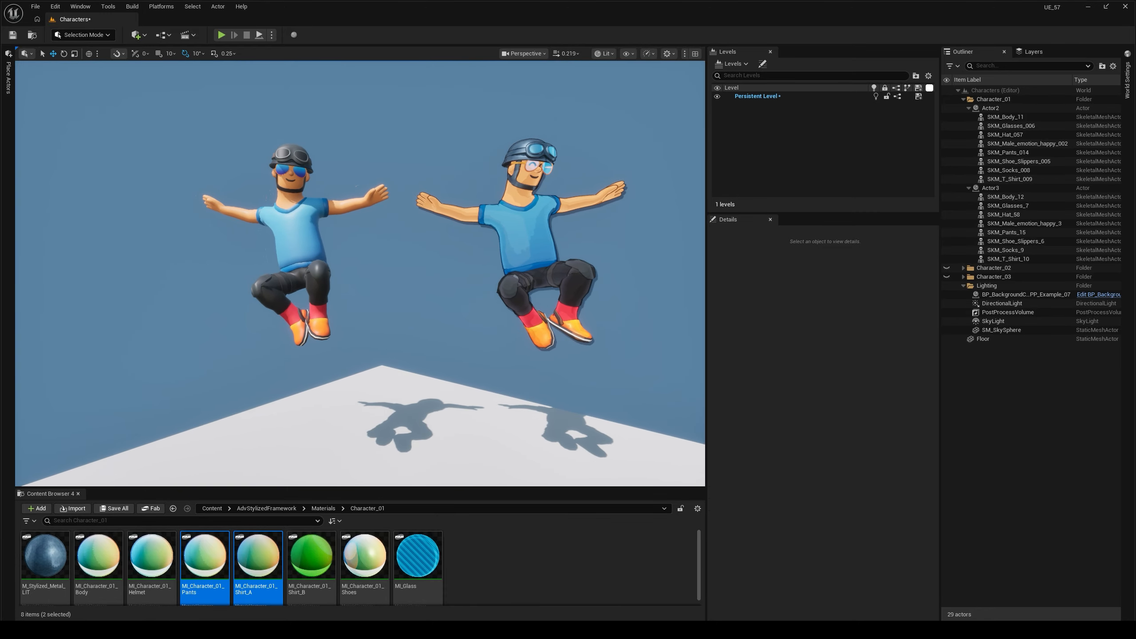
pyautogui.click(304, 254)
pyautogui.press('f')
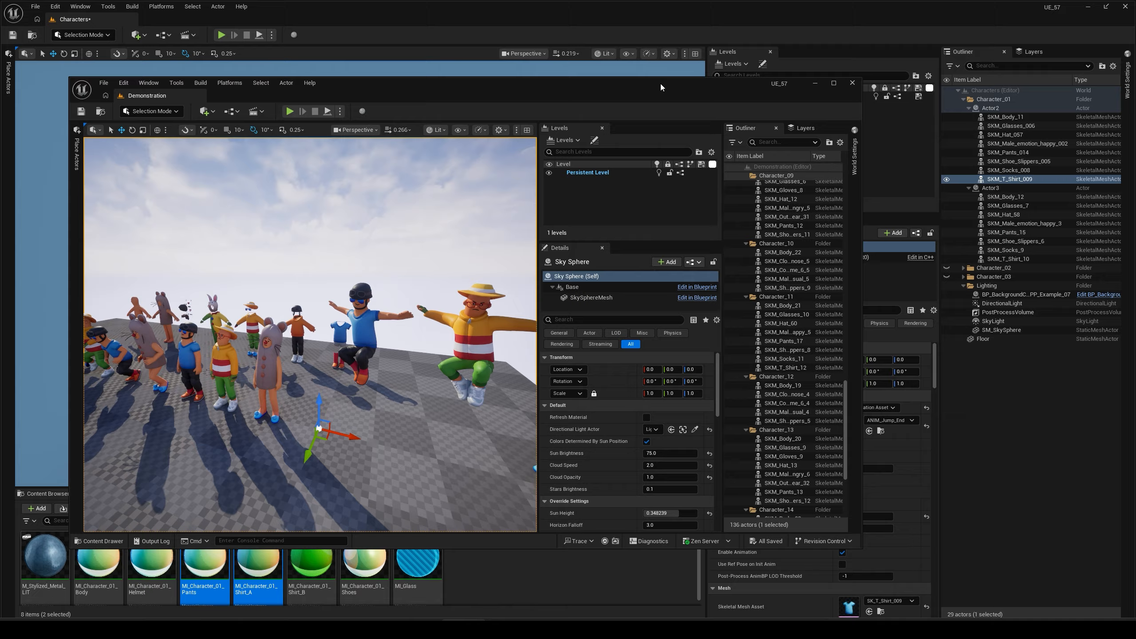
# - Maximize the Demonstration level's editor window and look over the lineup of sample characters
pyautogui.doubleClick(661, 84)
pyautogui.moveTo(517, 241)
pyautogui.mouseDown(button='right')
pyautogui.moveTo(470, 242)
pyautogui.moveTo(497, 258)
pyautogui.moveTo(517, 241)
pyautogui.mouseUp(button='right')
pyautogui.press('Escape')
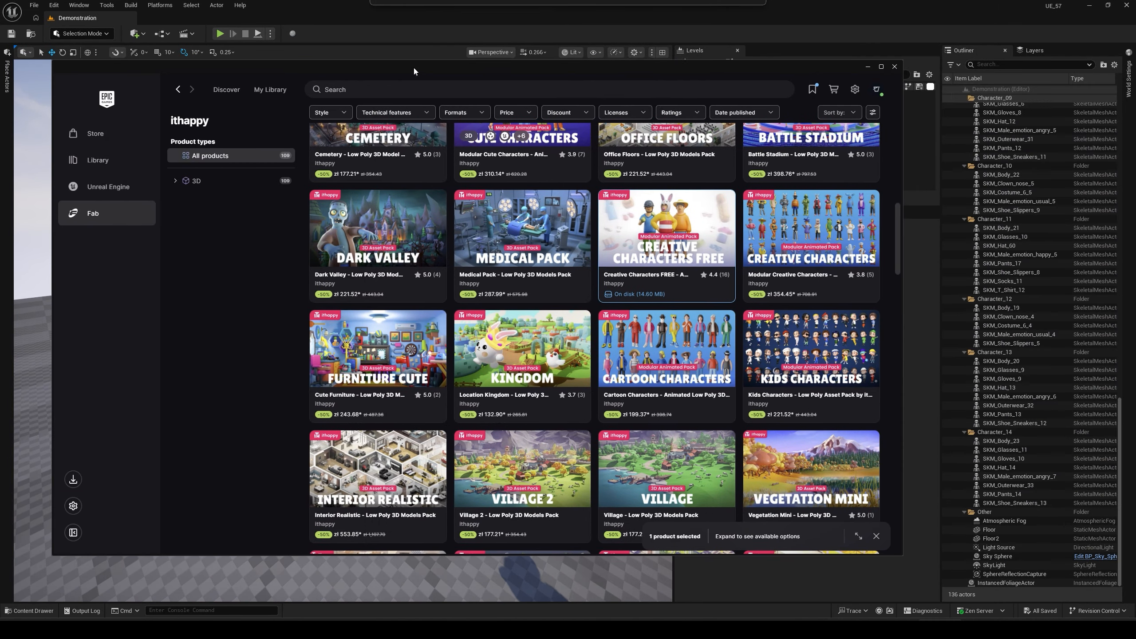
pyautogui.scroll(15, 496, 172)
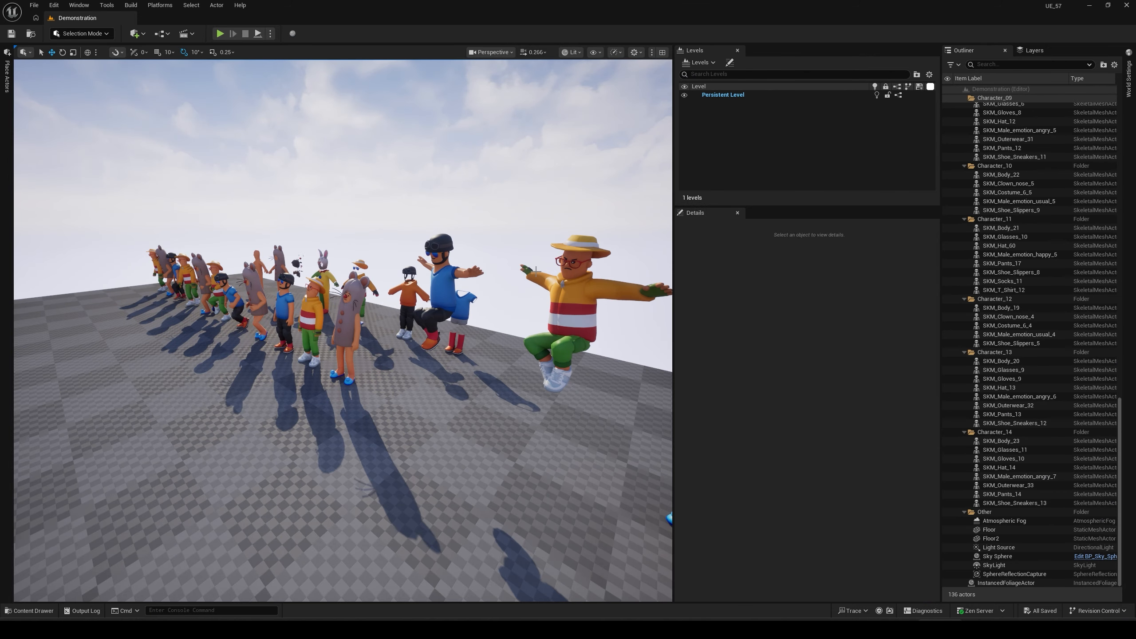
# - Examine the original and outlined jumping characters in the Characters level, clearing the T-shirt selection
pyautogui.moveTo(490, 256)
pyautogui.mouseDown(button='right')
pyautogui.moveTo(524, 255)
pyautogui.moveTo(474, 252)
pyautogui.mouseUp(button='right')
pyautogui.press('w')
pyautogui.press('a')
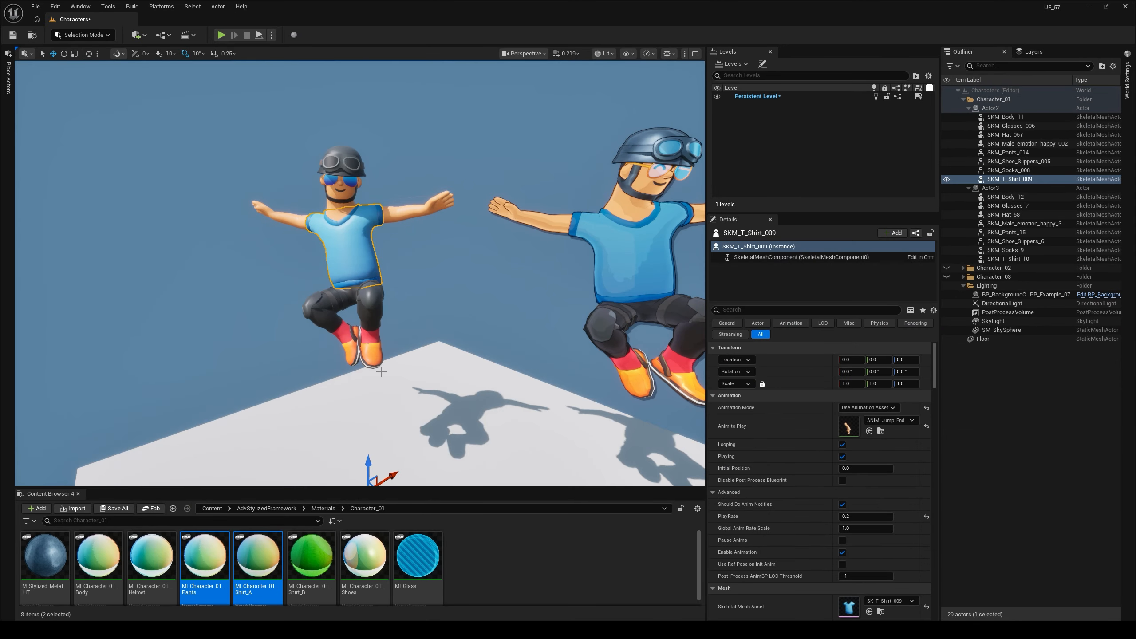
pyautogui.moveTo(382, 372); pyautogui.dragTo(369, 373, button='right')
pyautogui.press('s')
pyautogui.click(394, 242)
pyautogui.press('s')
pyautogui.moveTo(394, 242); pyautogui.dragTo(429, 243, button='right')
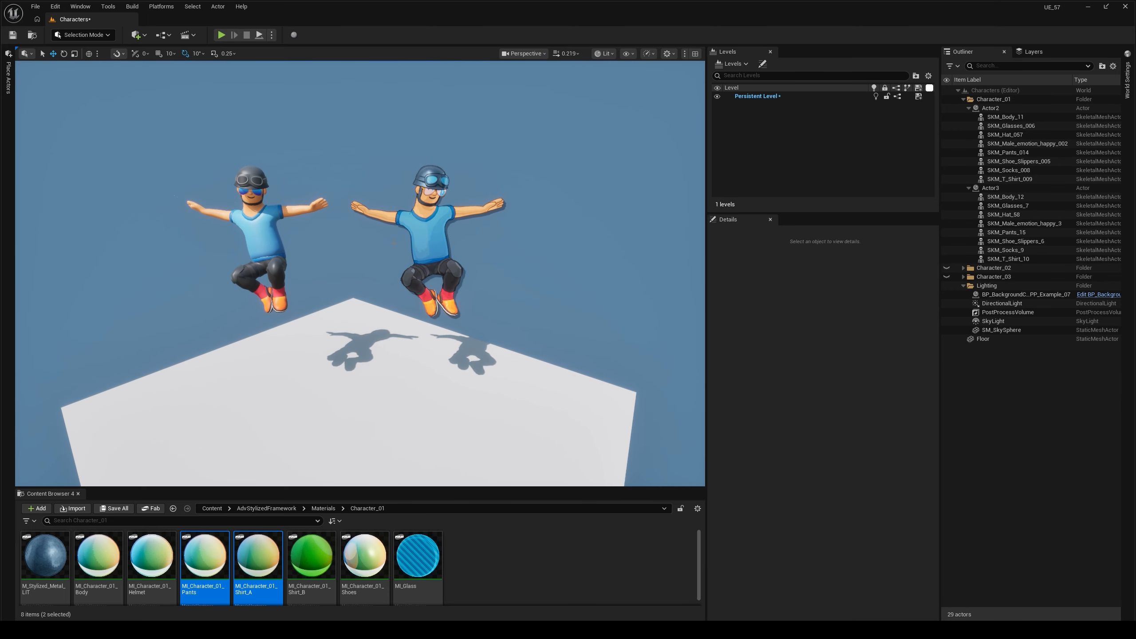
# - Play the level in the editor, compare both animated characters' shading from several angles, and stop playing
pyautogui.hotkey('alt', 'p')
pyautogui.press('w')
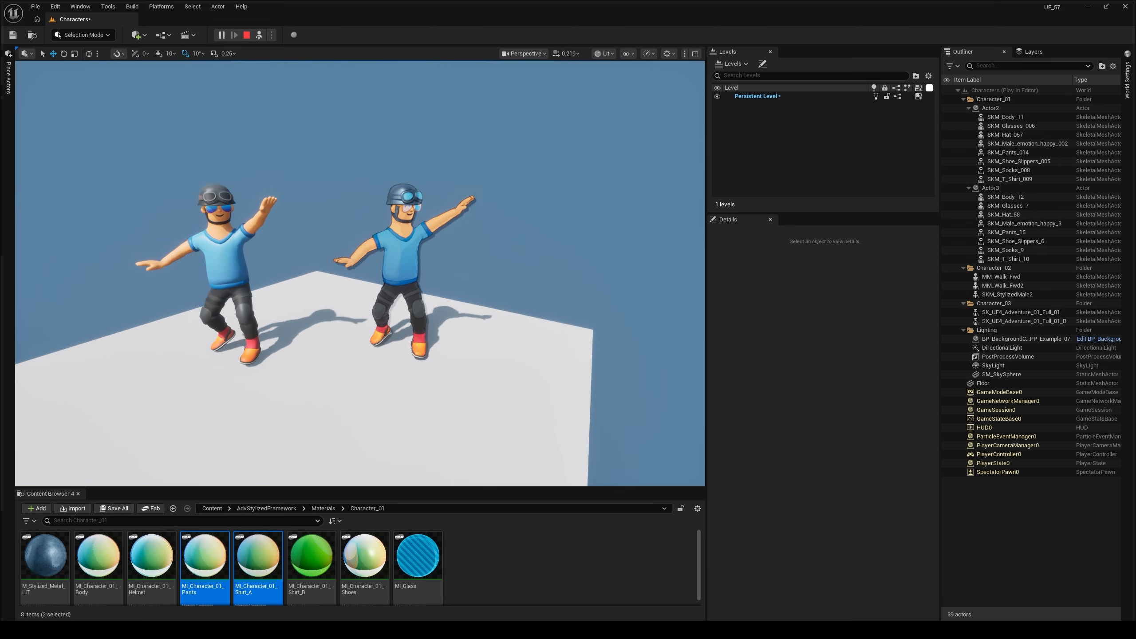
pyautogui.press('w')
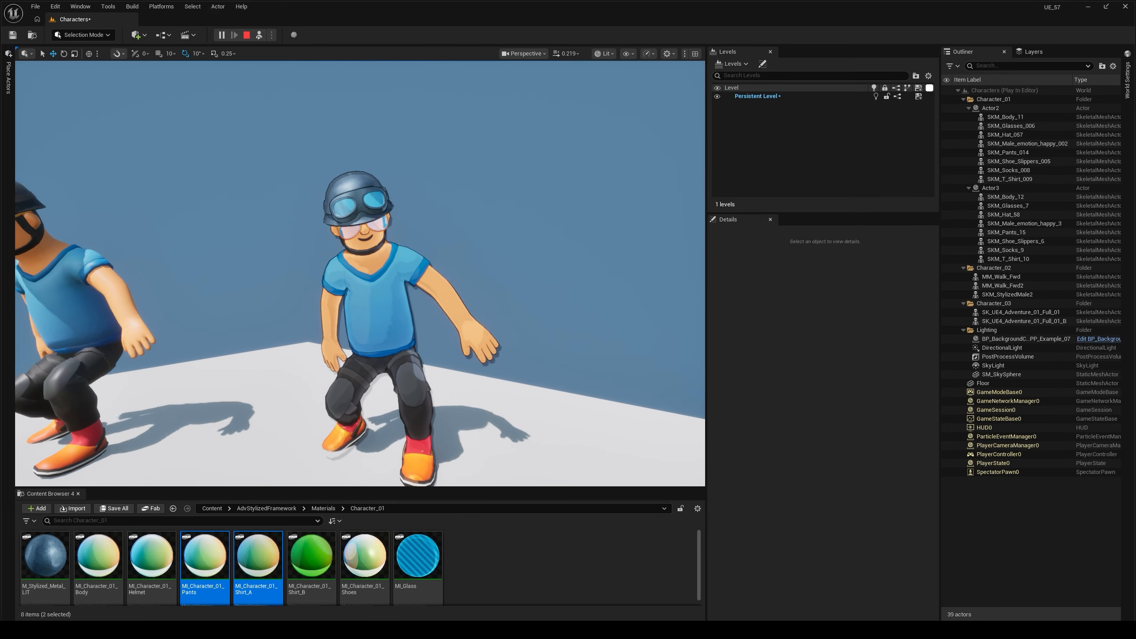
pyautogui.press('a')
pyautogui.press('w')
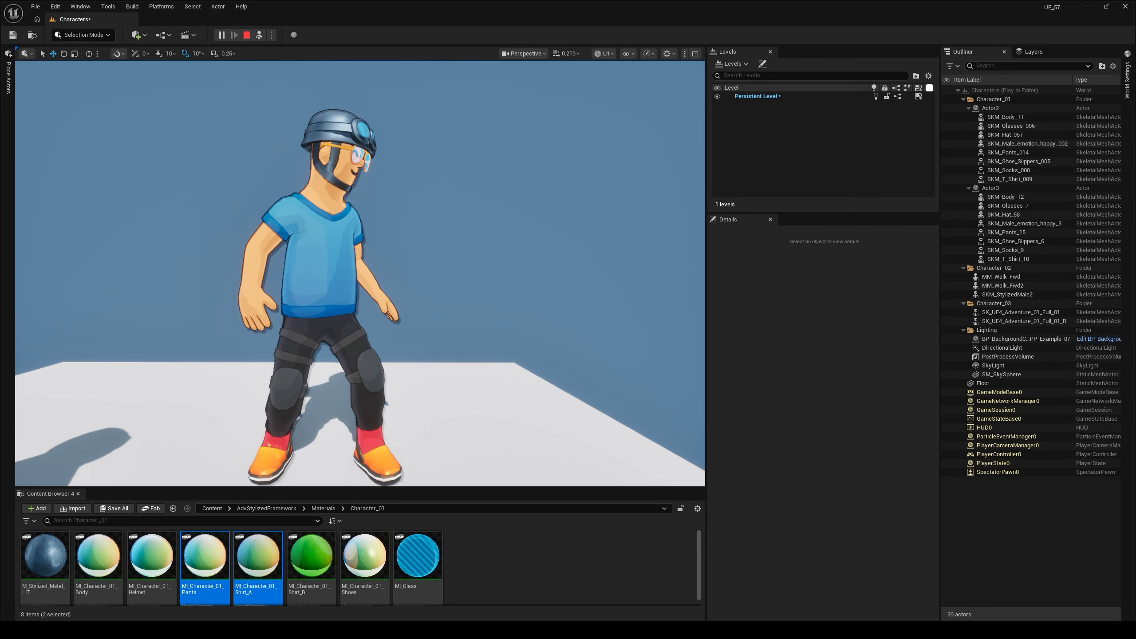
pyautogui.press('s')
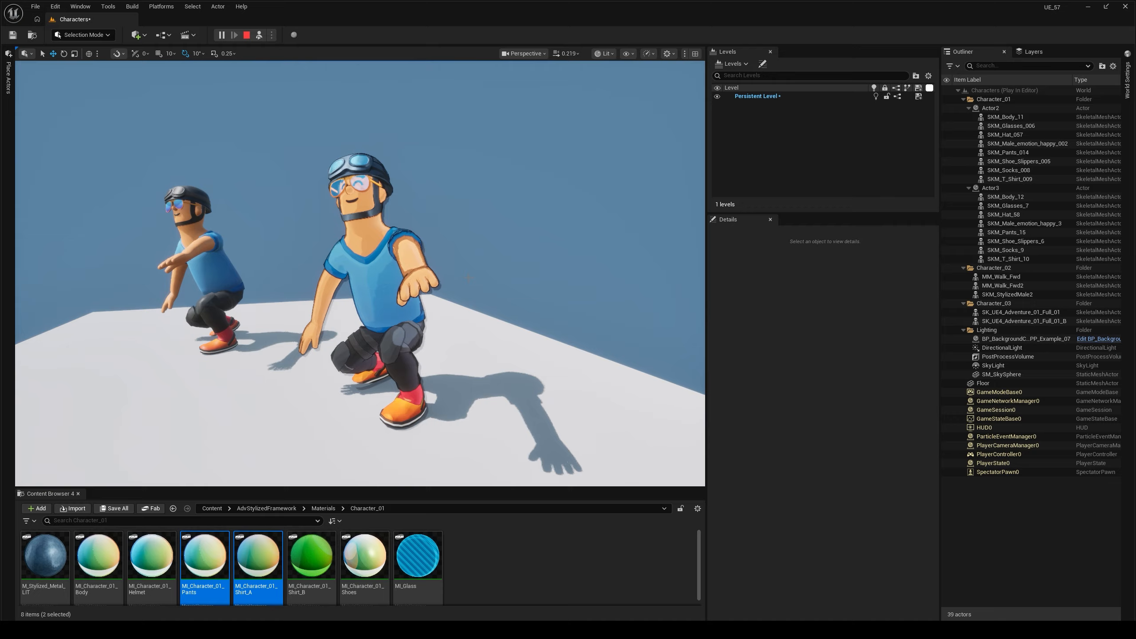
pyautogui.press('d')
pyautogui.press('d')
pyautogui.press('a')
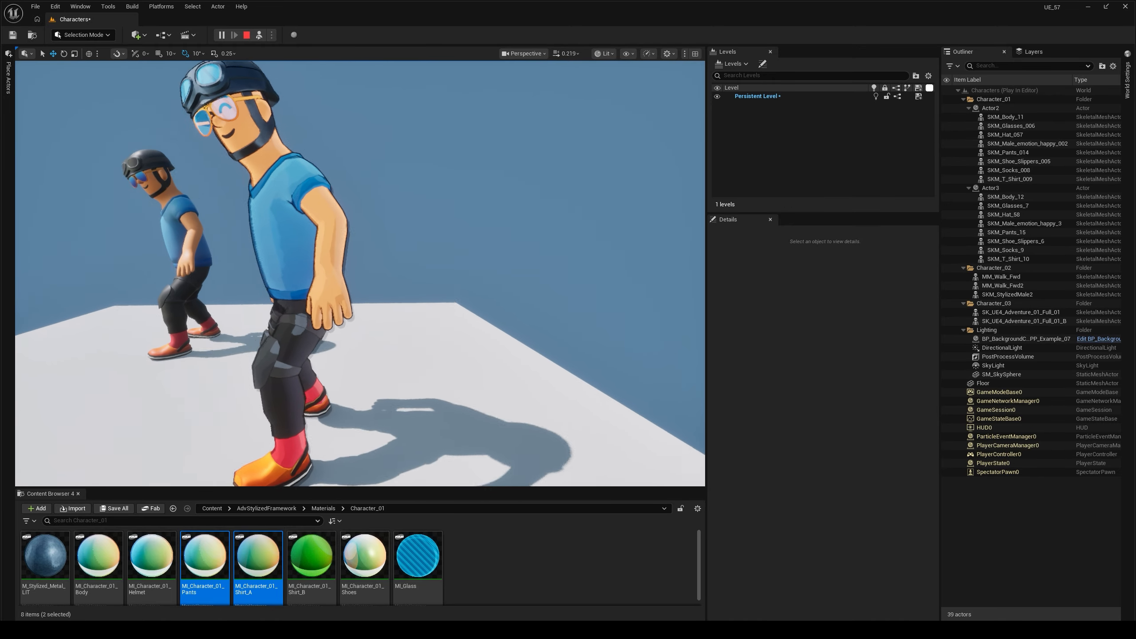
pyautogui.press('a')
pyautogui.press('s')
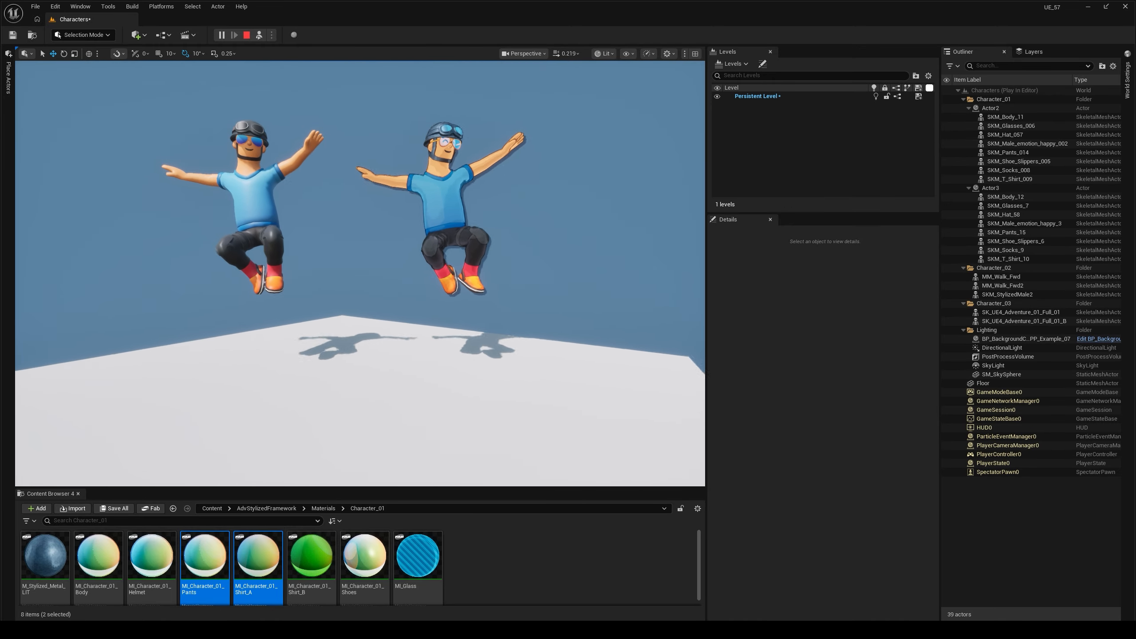
pyautogui.press('Escape')
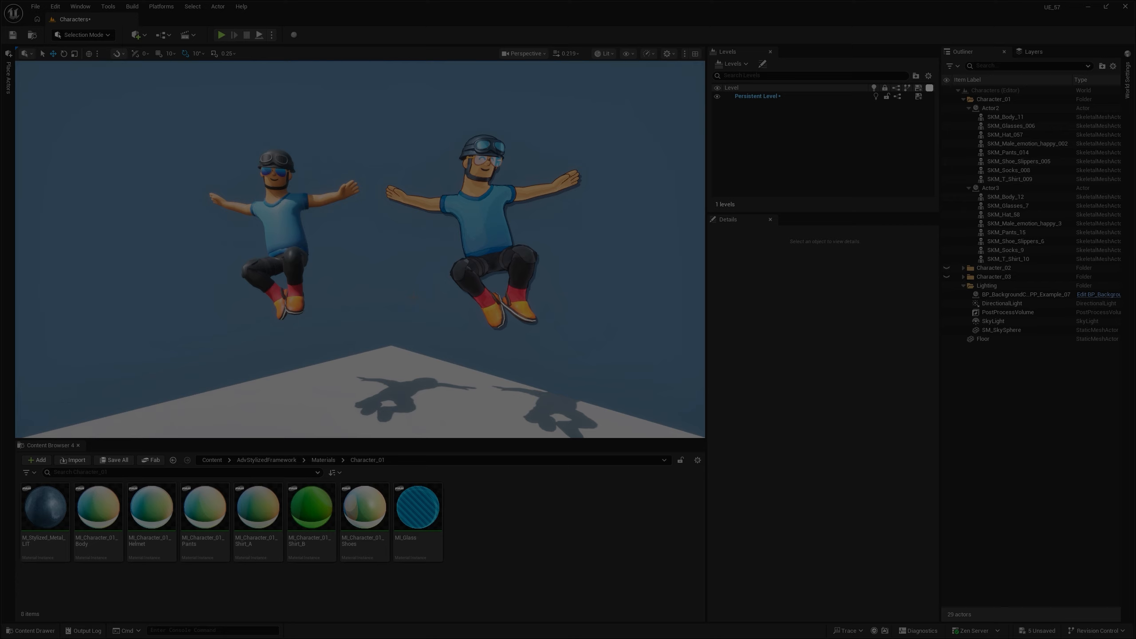
# - Select the non-outlined character's body mesh SKM_Body_11, check its mesh and material assignments, and clear the selection
pyautogui.press('w')
pyautogui.press('a')
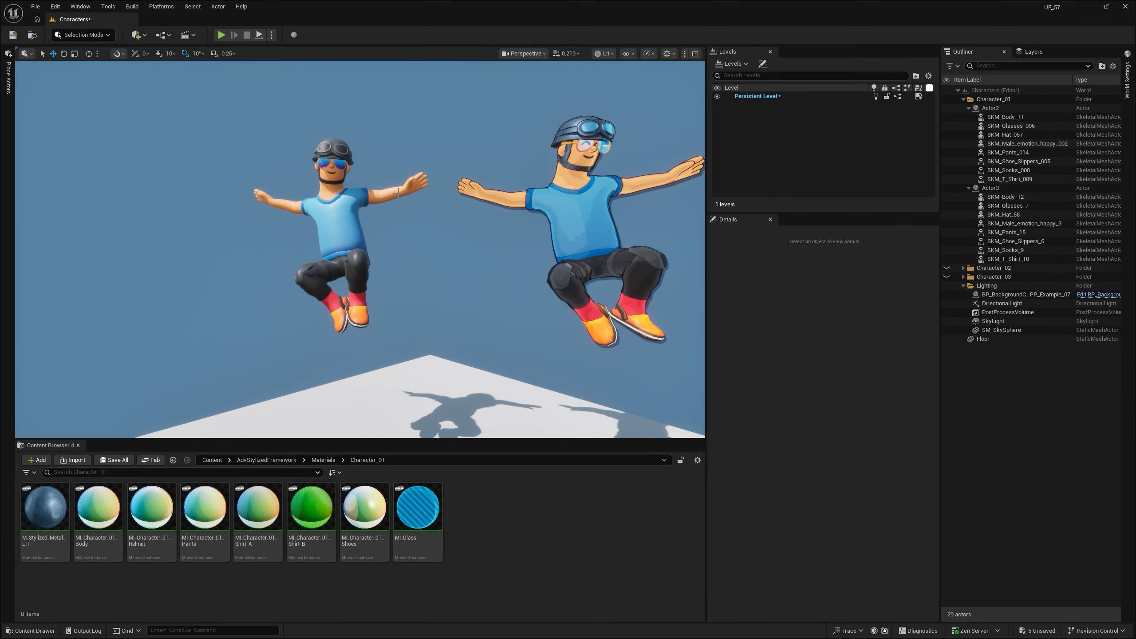
pyautogui.click(398, 192)
pyautogui.scroll(-10, 912, 407)
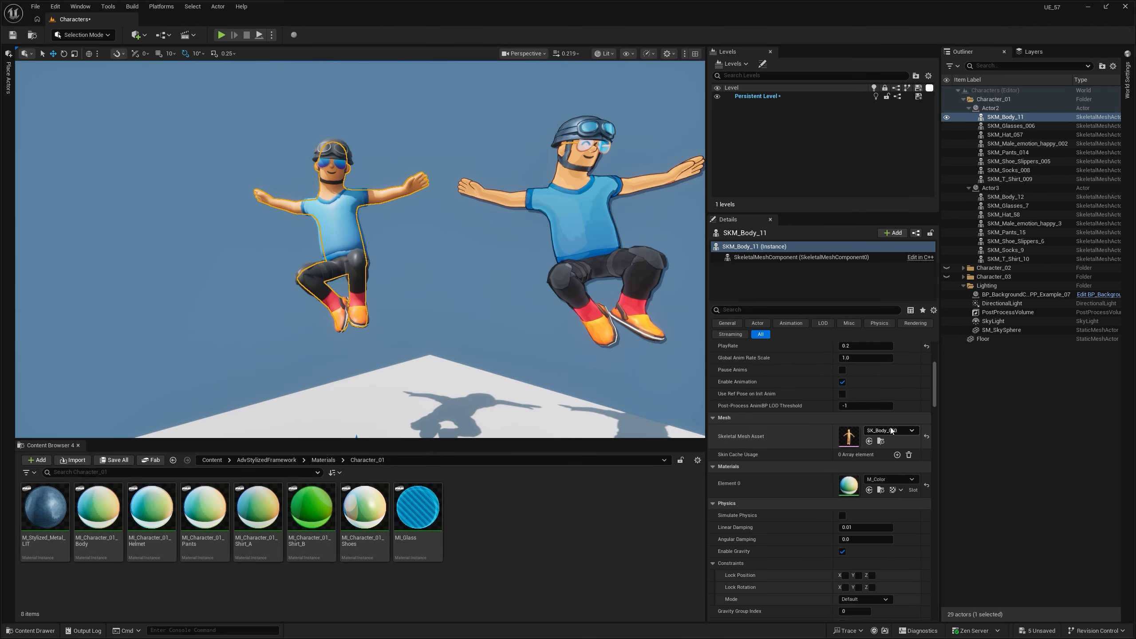
pyautogui.moveTo(317, 291); pyautogui.dragTo(267, 289, button='right')
pyautogui.press('Escape')
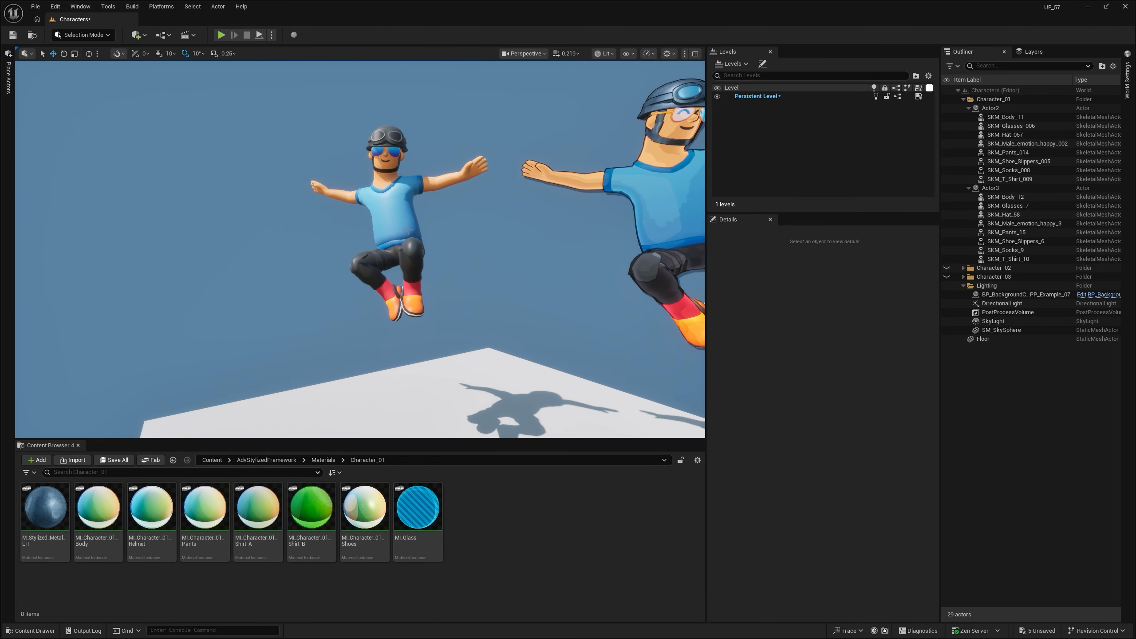
# - Inspect the non-outlined character's T-shirt, pants and helmet as separate meshes by selecting each in turn, and clear the selection
pyautogui.click(395, 209)
pyautogui.moveTo(395, 209); pyautogui.dragTo(396, 251, button='right')
pyautogui.press('s')
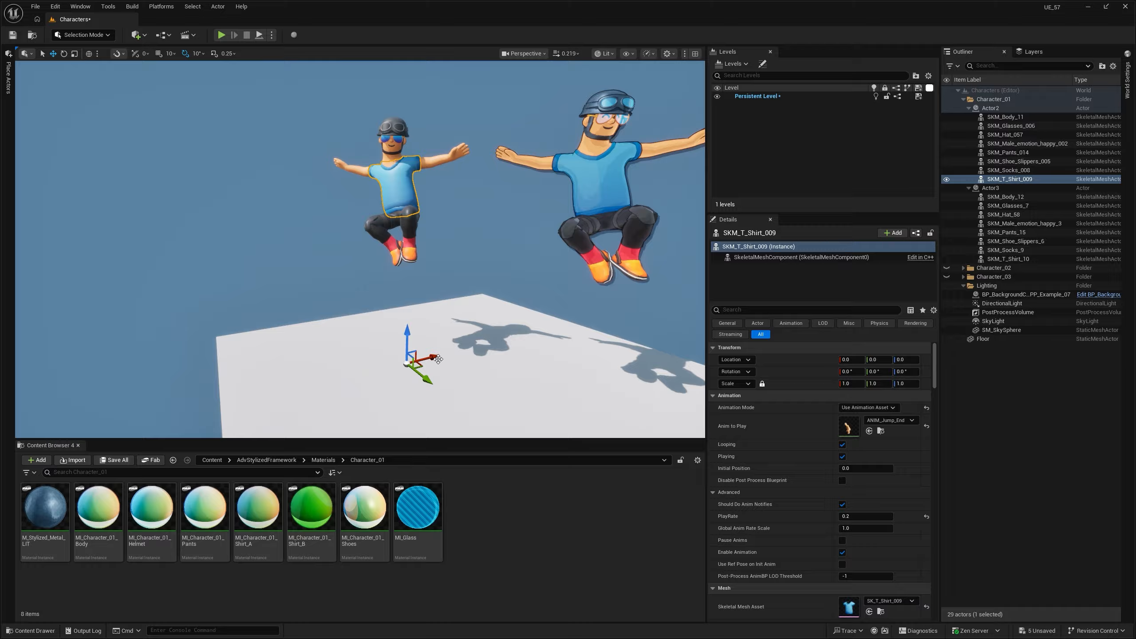
pyautogui.click(404, 221)
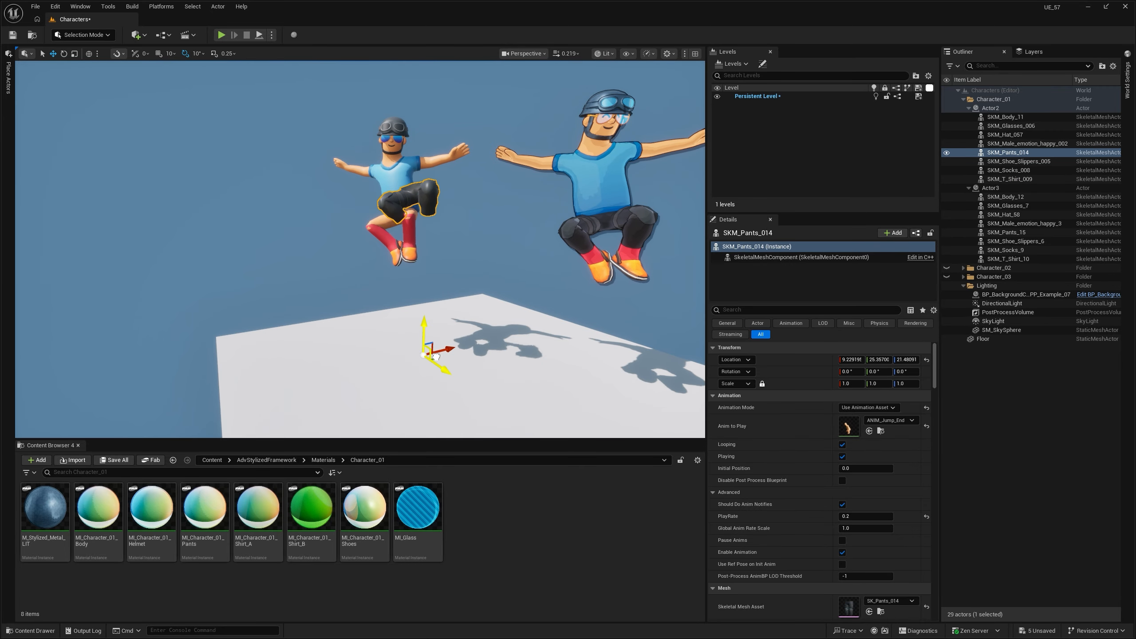
pyautogui.click(393, 127)
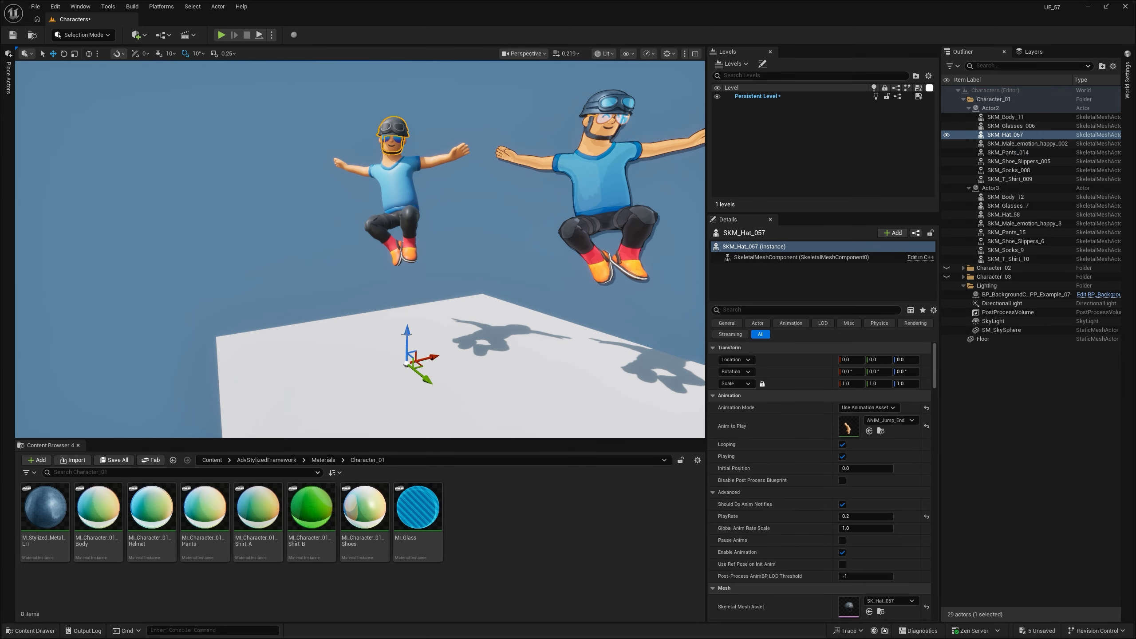
pyautogui.moveTo(411, 318); pyautogui.dragTo(409, 361)
pyautogui.moveTo(433, 161); pyautogui.dragTo(465, 194, button='right')
pyautogui.click(464, 194)
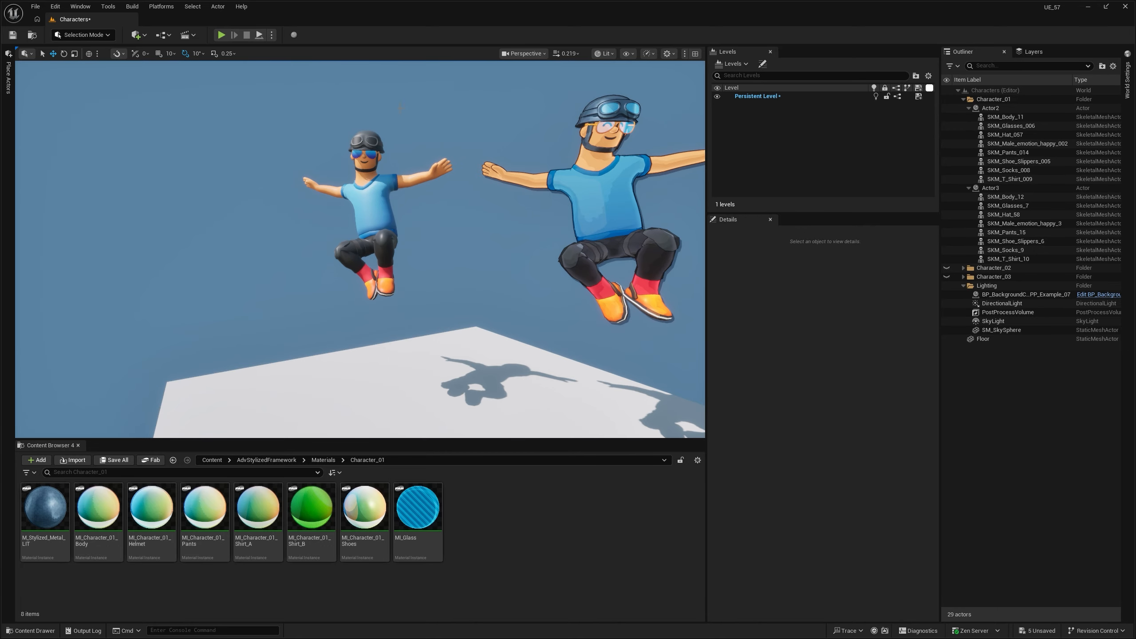
# - Select SKM_T_Shirt_009 again to check its details, and deselect it
pyautogui.moveTo(397, 212); pyautogui.dragTo(407, 206, button='right')
pyautogui.click(319, 205)
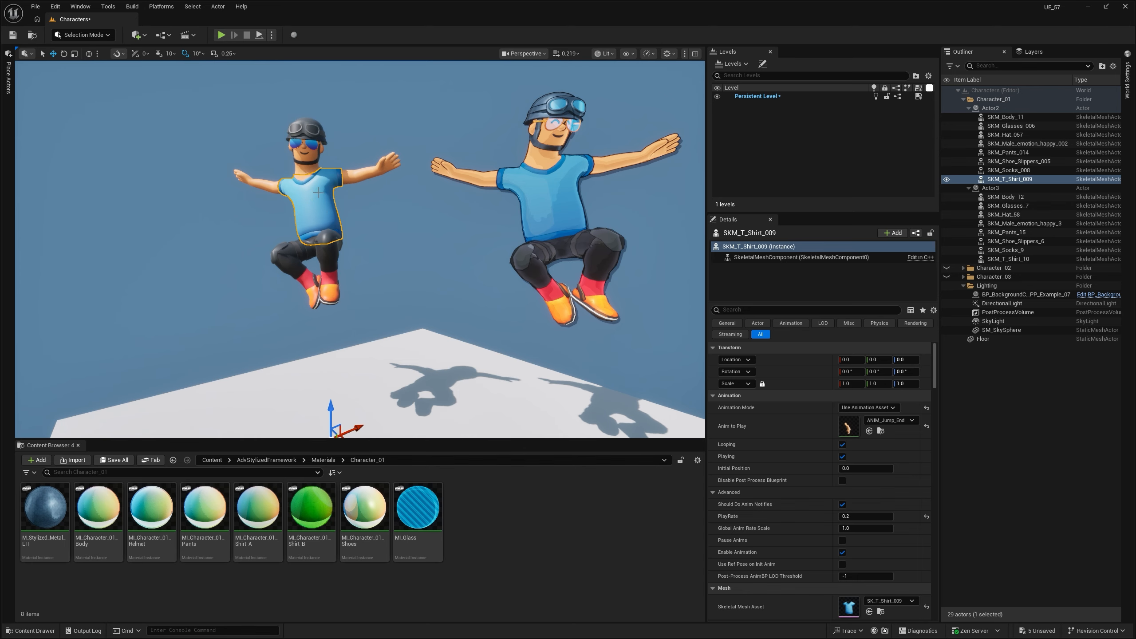
pyautogui.moveTo(360, 204); pyautogui.dragTo(366, 201, button='right')
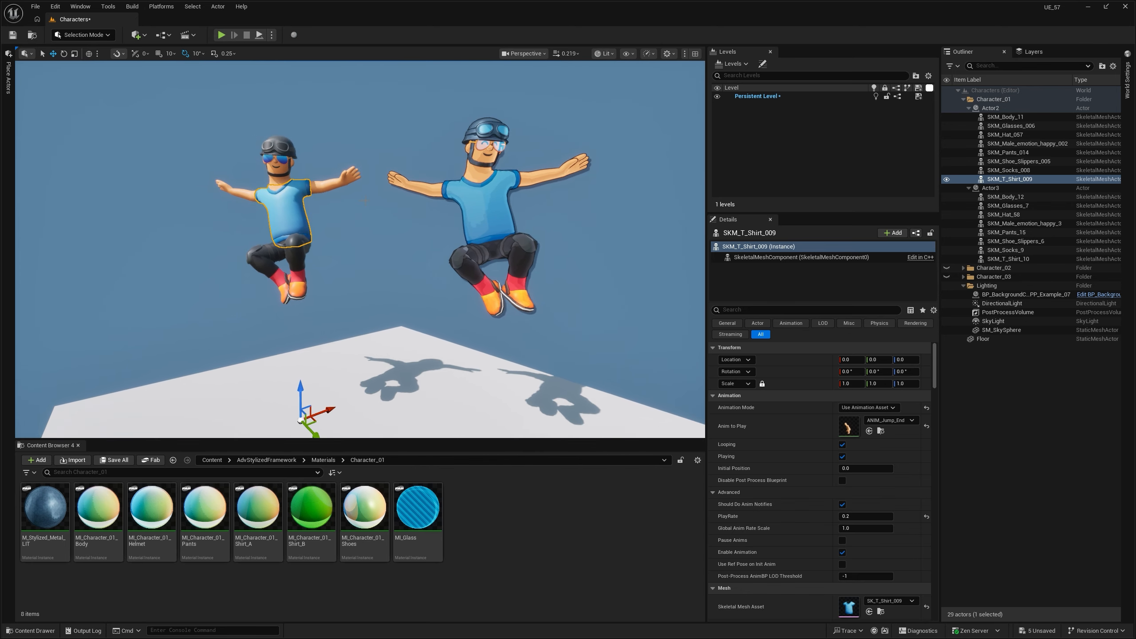
pyautogui.press('Escape')
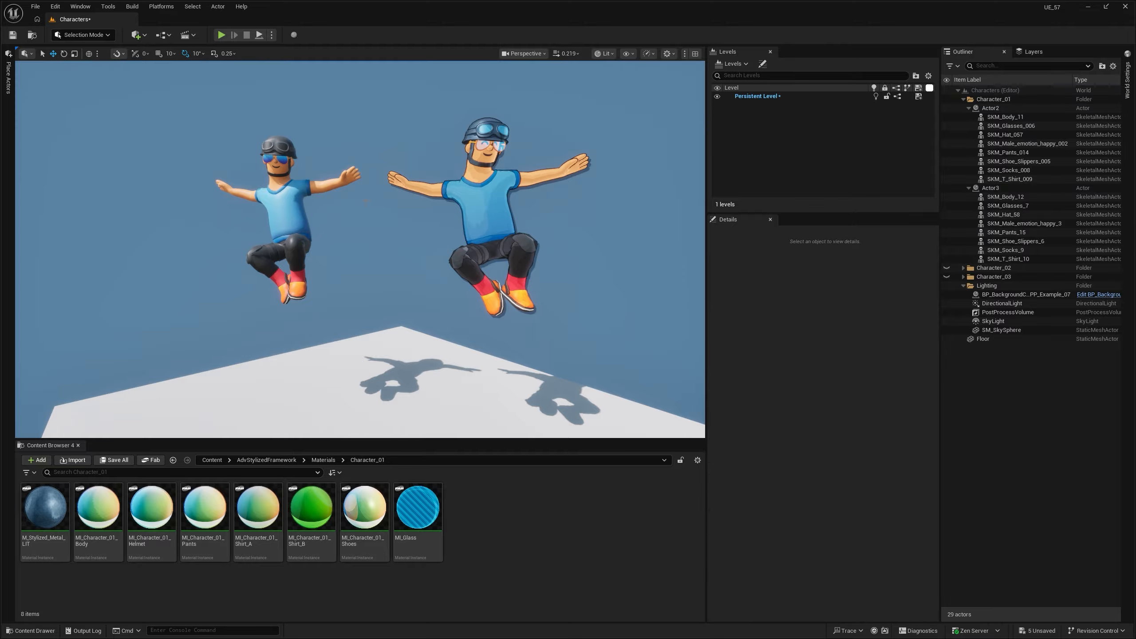
# - Reselect the non-outlined character's body mesh SKM_Body_11 to view its details, and deselect it
pyautogui.press('w')
pyautogui.moveTo(367, 201); pyautogui.dragTo(356, 190, button='right')
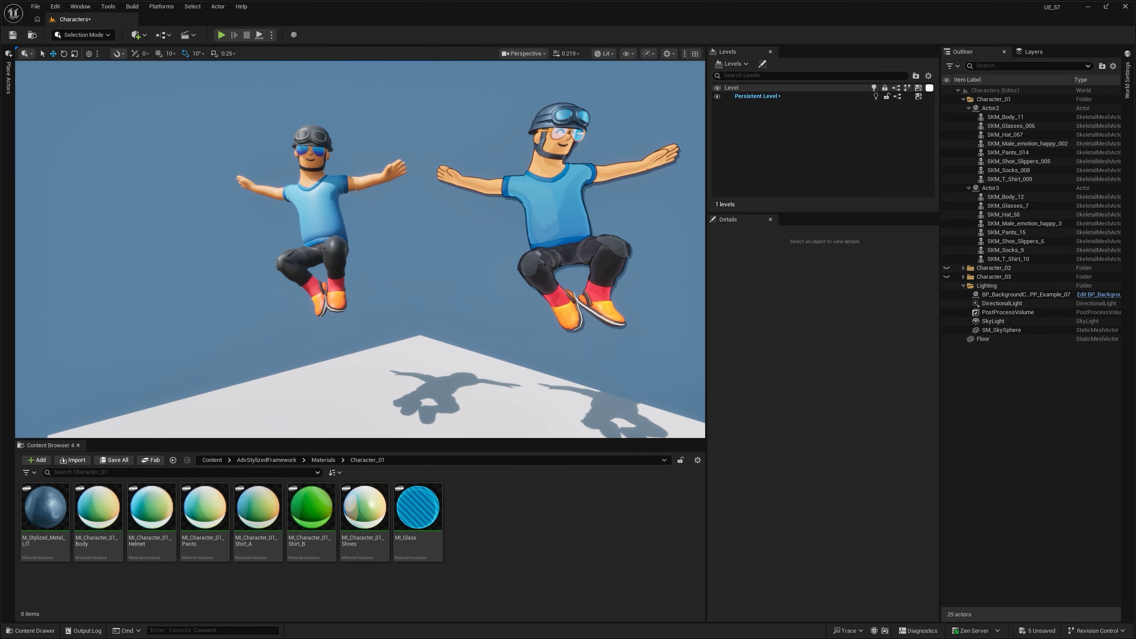
pyautogui.click(366, 179)
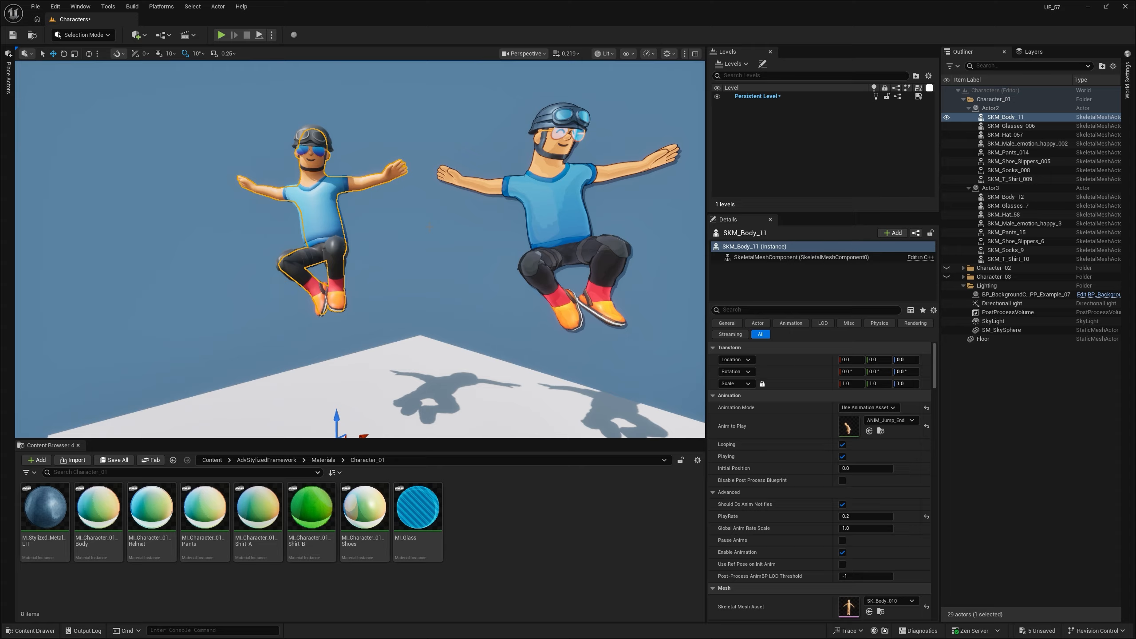
pyautogui.press('Escape')
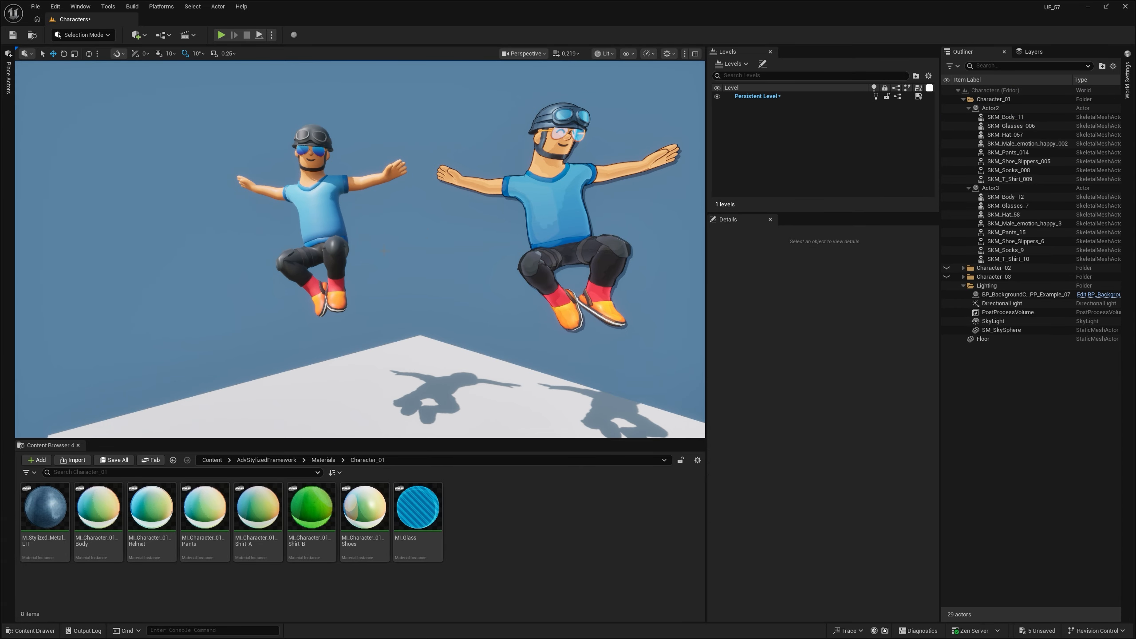
# - Locate the M_Color material assigned to the non-outlined character's T-shirt and open it to examine its material graph
pyautogui.click(321, 209)
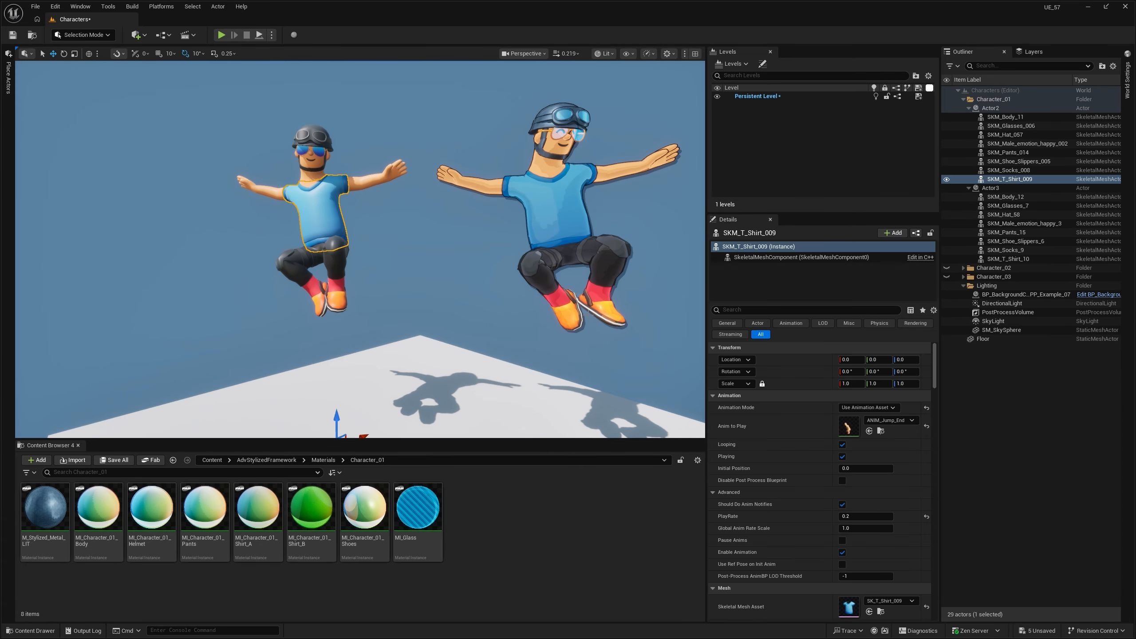
pyautogui.scroll(-5, 785, 467)
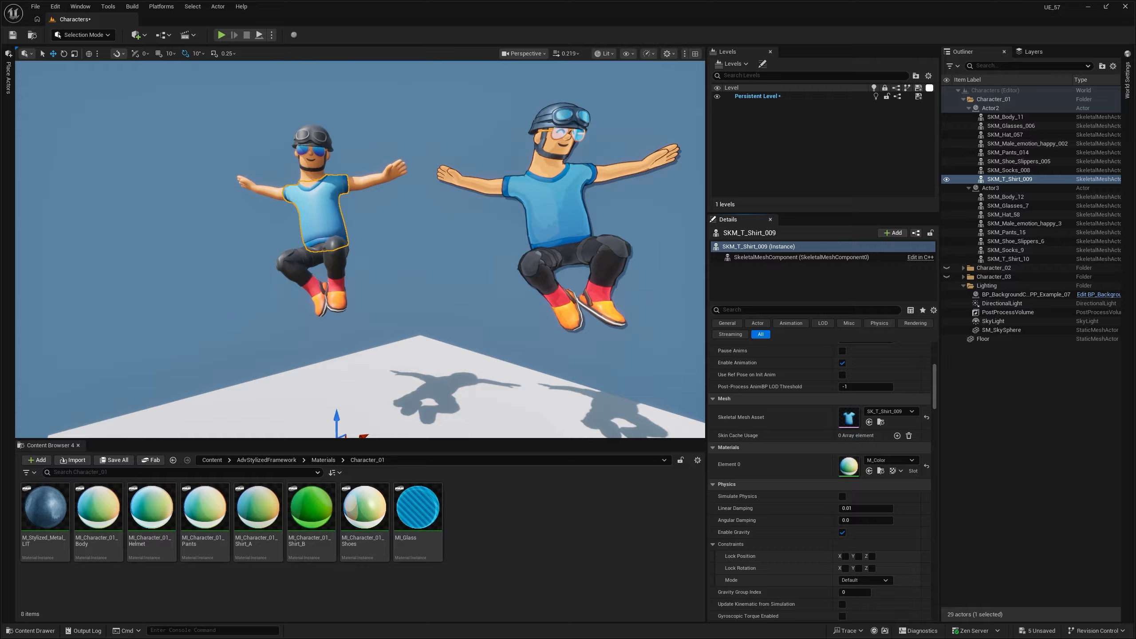
pyautogui.click(880, 470)
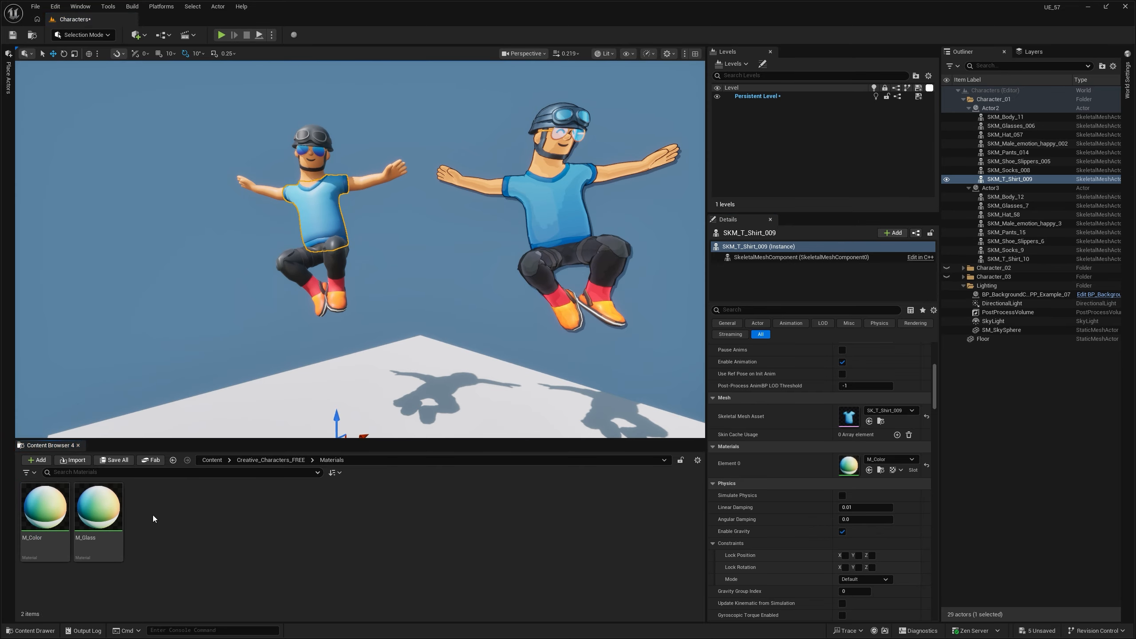
pyautogui.doubleClick(54, 504)
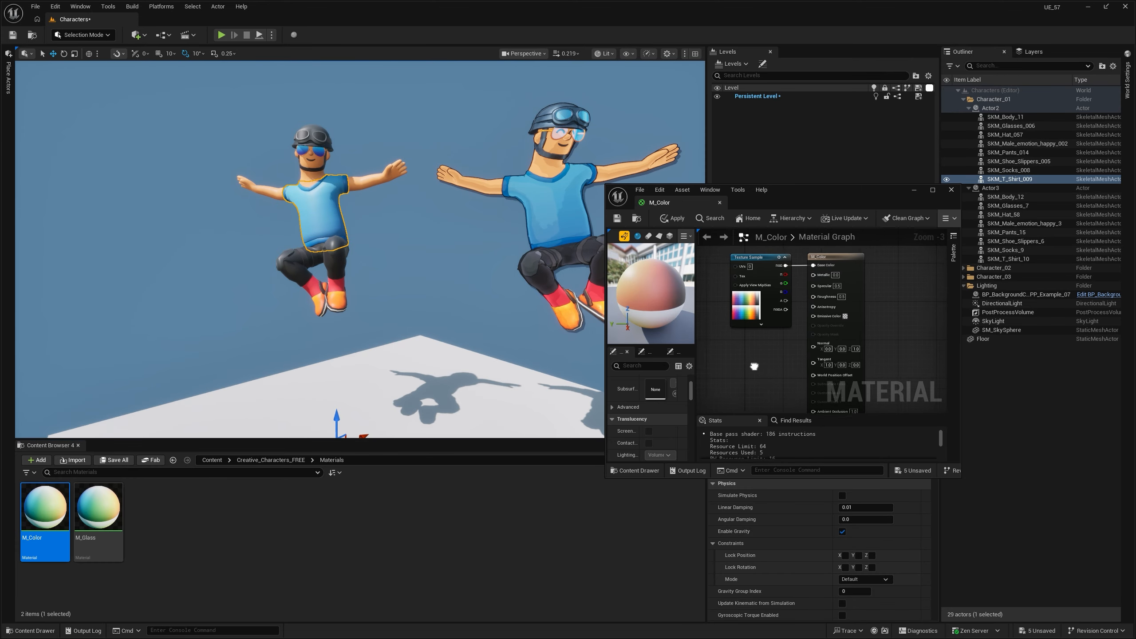
pyautogui.moveTo(754, 366); pyautogui.dragTo(758, 375, button='right')
pyautogui.moveTo(901, 345); pyautogui.dragTo(903, 312, button='right')
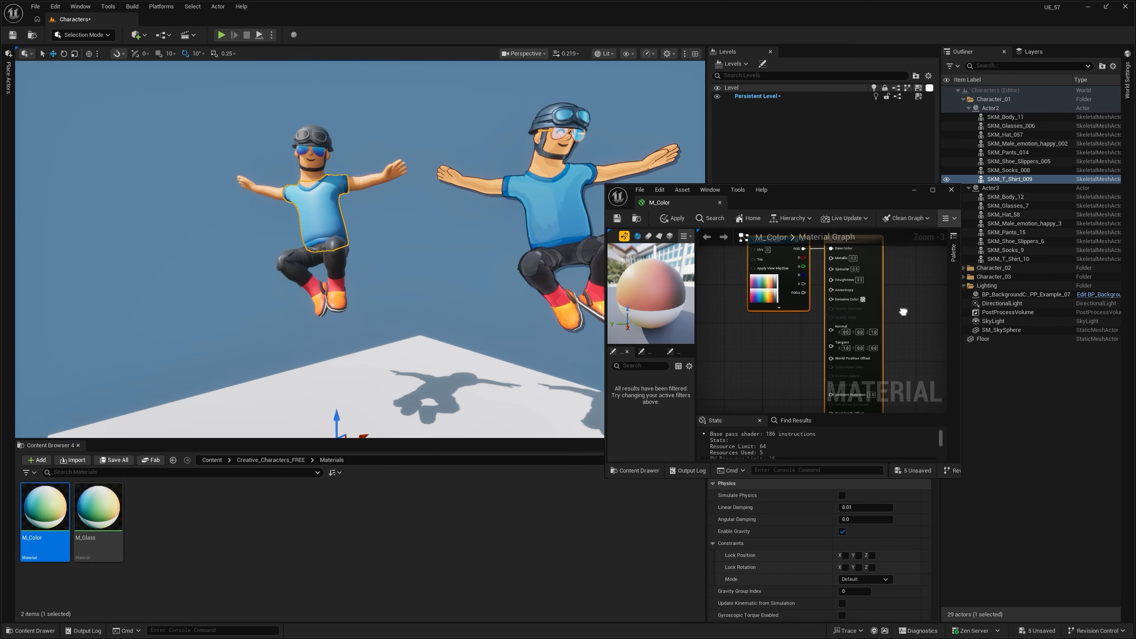
# - Open the T_Textures texture used by M_Color's Texture Sample node, check it, and minimize both editor windows
pyautogui.doubleClick(763, 288)
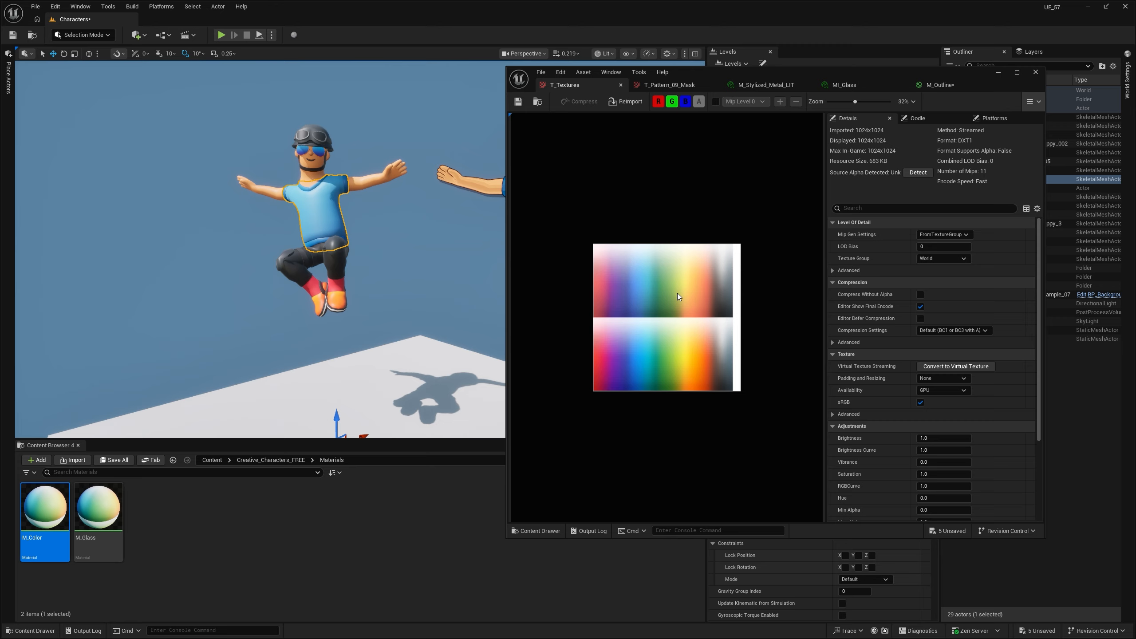
pyautogui.click(999, 72)
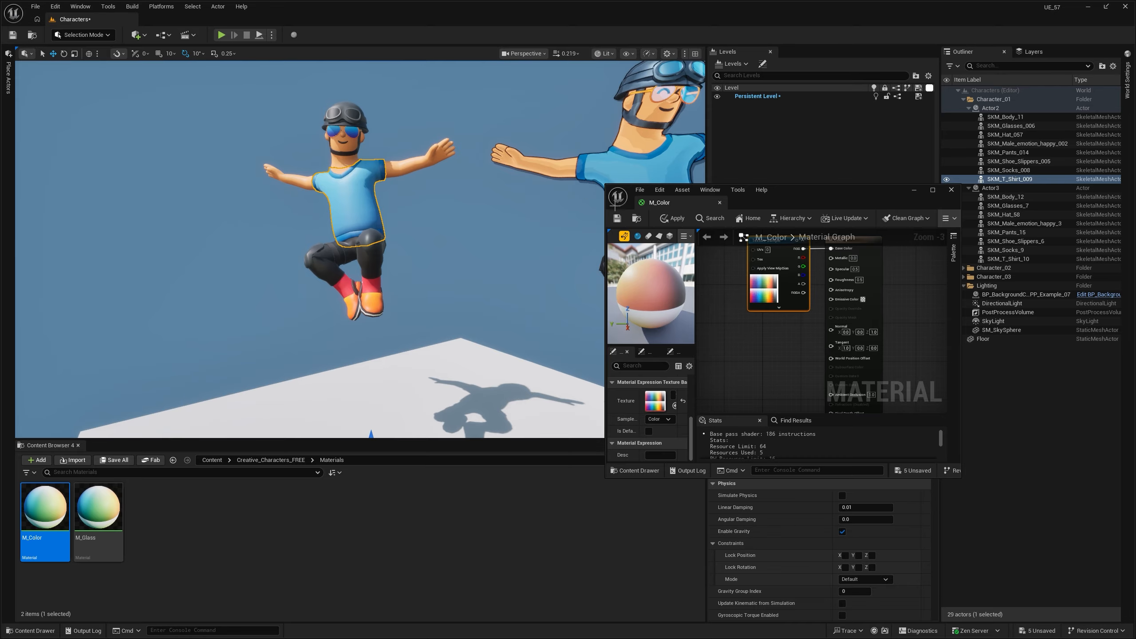
pyautogui.click(912, 190)
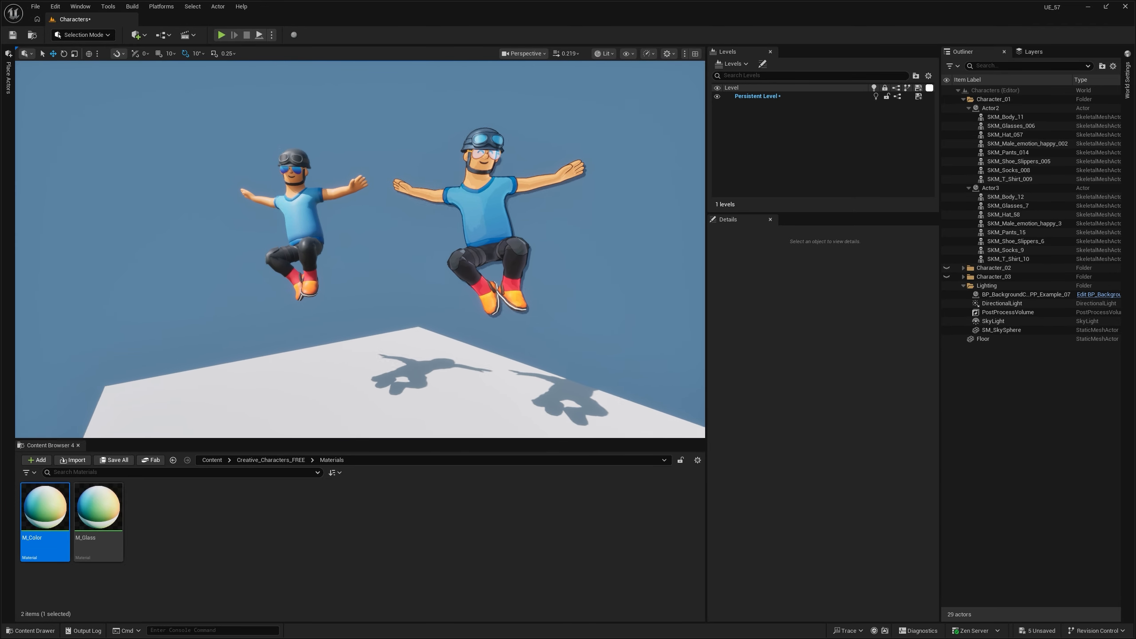
# - Select the outlined character's body SKM_Body_12, open its MI_Character_01_Body material instance to check its parent and parameters, and deselect the mesh
pyautogui.click(494, 179)
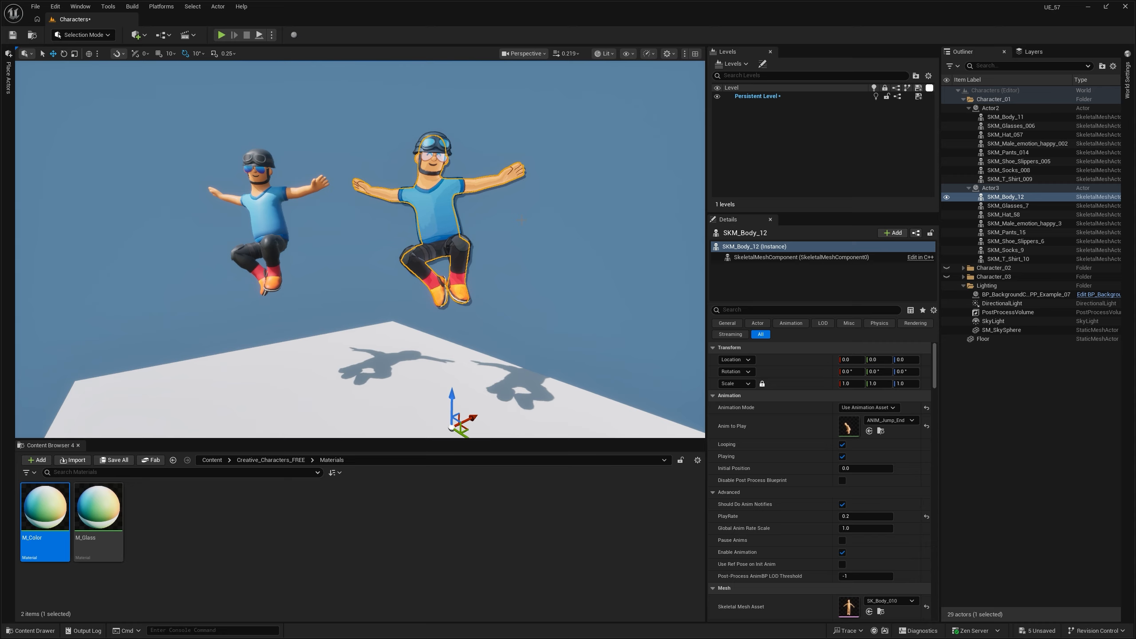
pyautogui.scroll(-5, 774, 447)
pyautogui.click(881, 537)
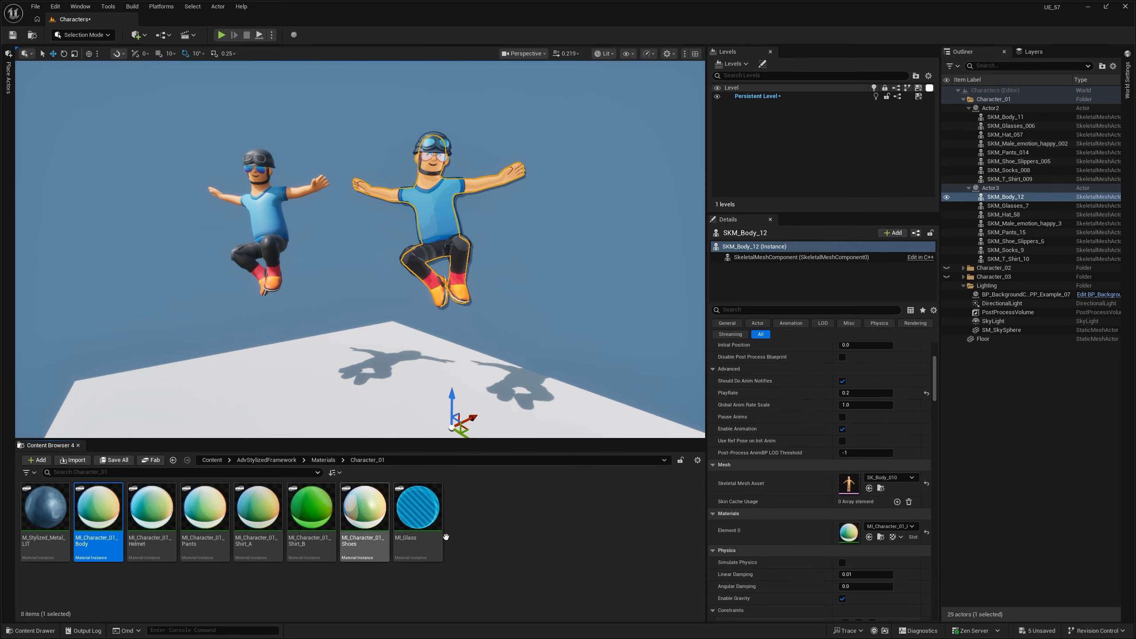
pyautogui.doubleClick(850, 531)
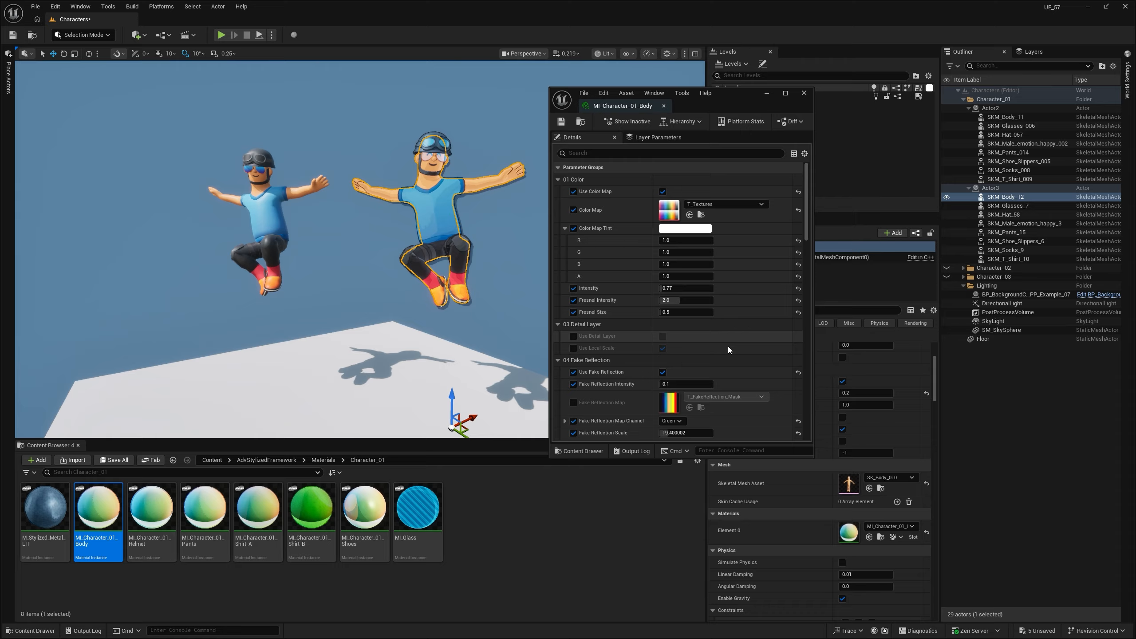
pyautogui.scroll(2, 736, 296)
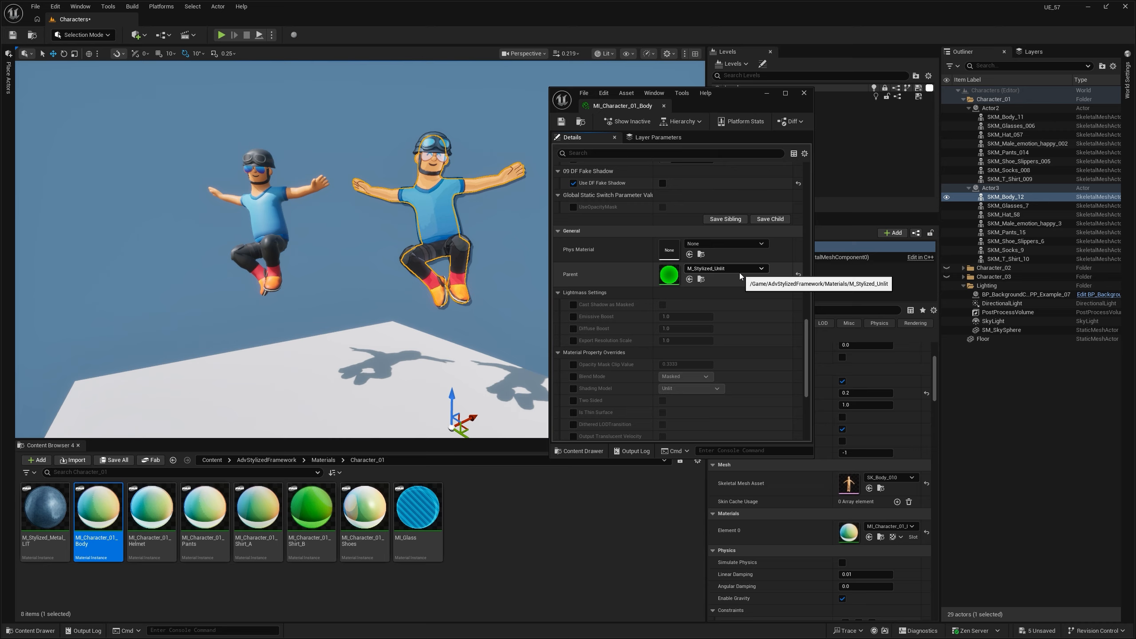
pyautogui.moveTo(487, 179); pyautogui.dragTo(514, 172, button='right')
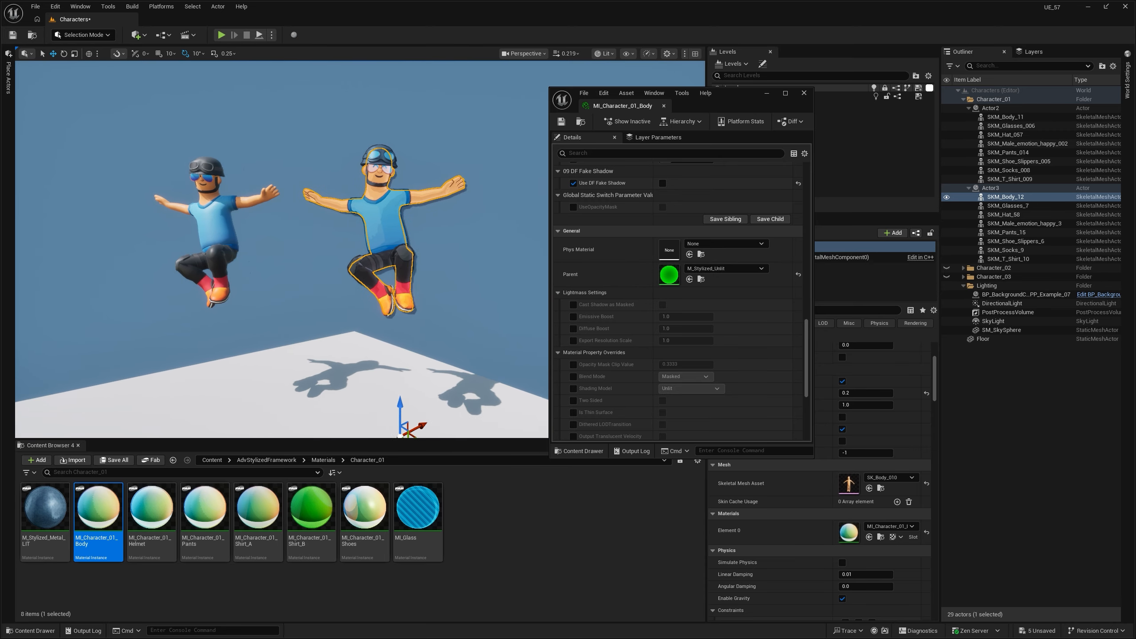
pyautogui.press('Escape')
pyautogui.moveTo(466, 223); pyautogui.dragTo(440, 224, button='right')
pyautogui.scroll(10, 695, 267)
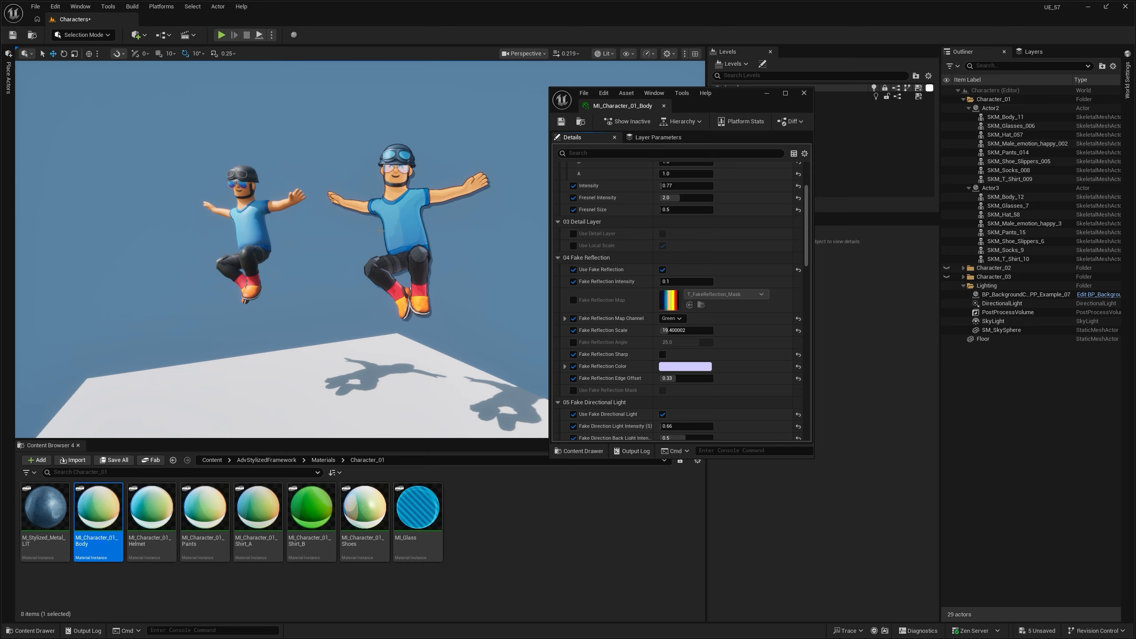
# - Show the editor icons, select the DirectionalLight, and rotate it to compare how both characters' shading responds
pyautogui.moveTo(380, 230); pyautogui.dragTo(362, 226, button='right')
pyautogui.press('g')
pyautogui.click(155, 113)
pyautogui.press('e')
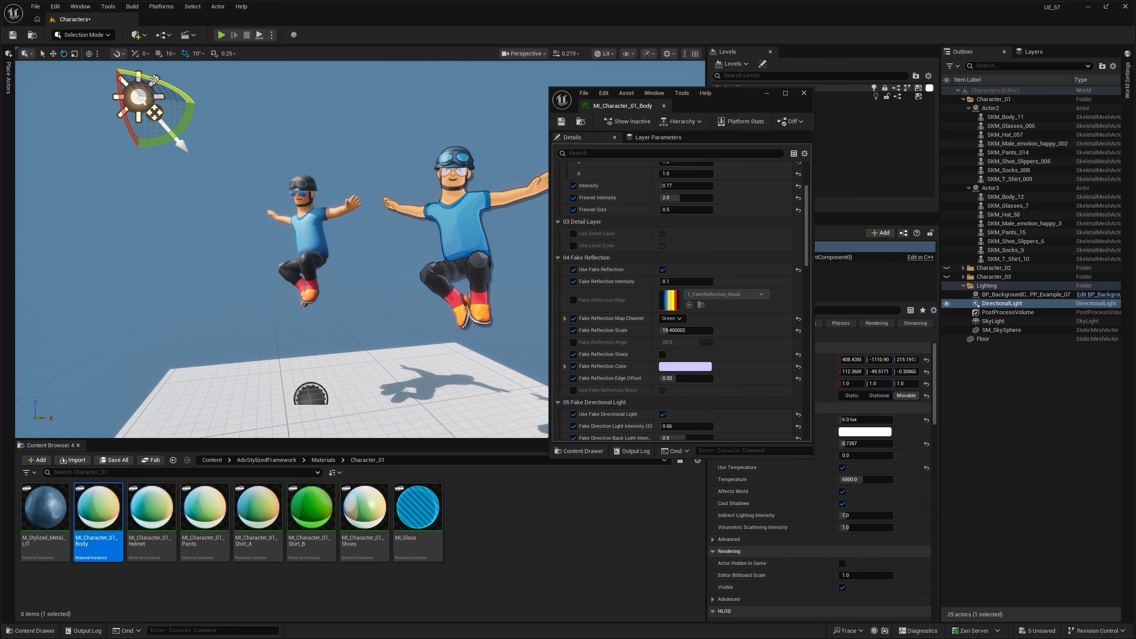
pyautogui.moveTo(154, 79); pyautogui.dragTo(155, 112)
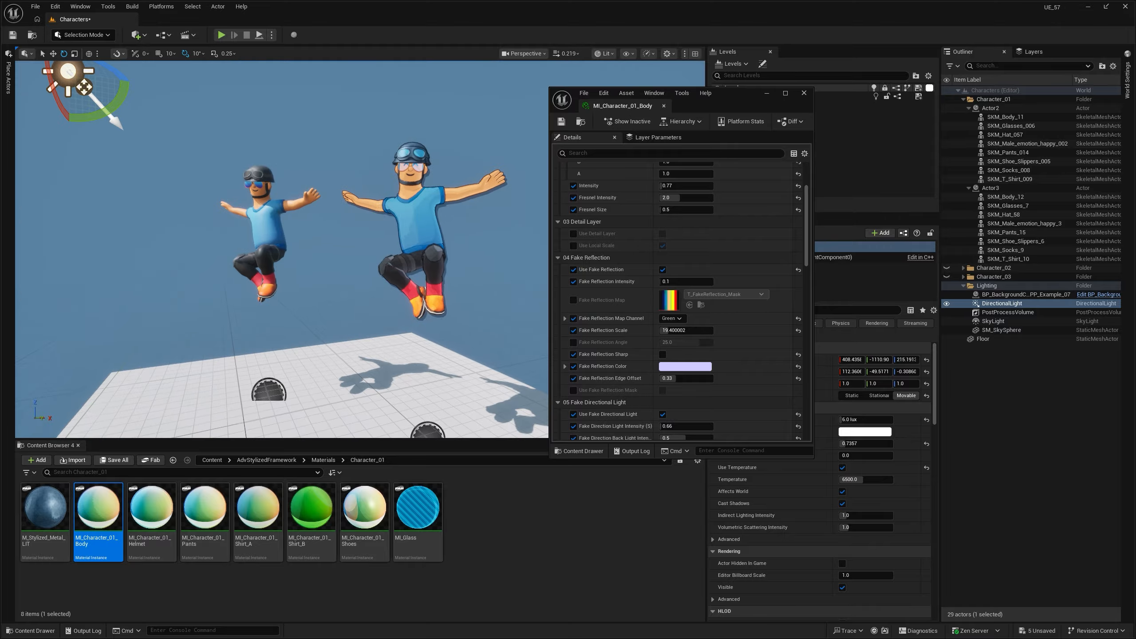
# - Review MI_Character_01_Body's Color, Fake Reflection, Fake Directional Light and Rim Light parameters while comparing the two characters up close
pyautogui.moveTo(739, 99); pyautogui.dragTo(756, 106)
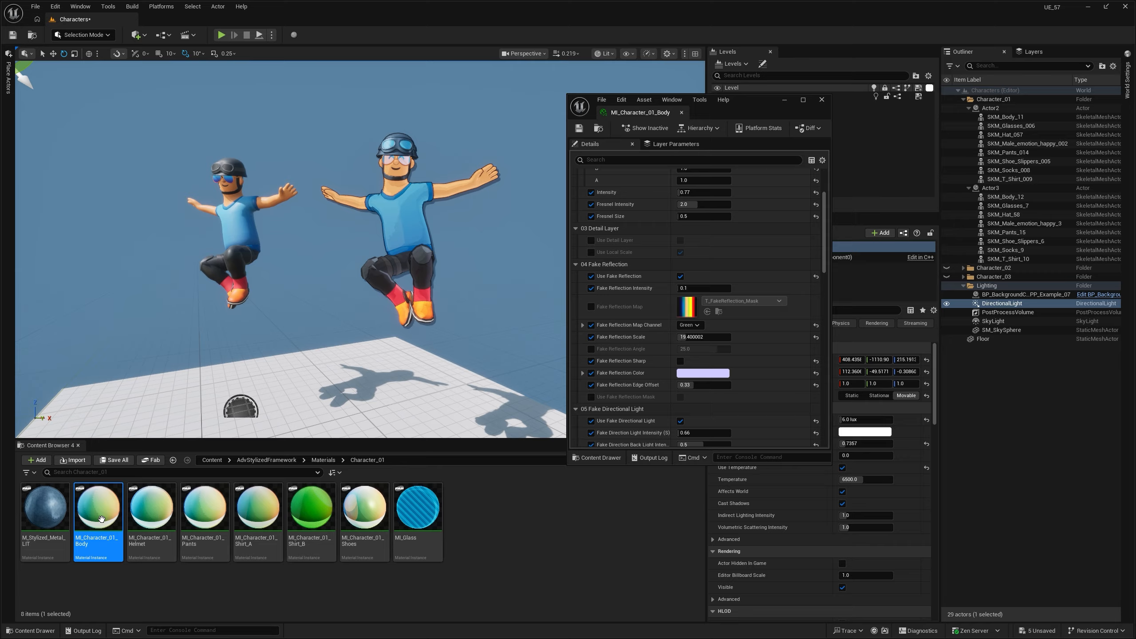
pyautogui.scroll(5, 689, 302)
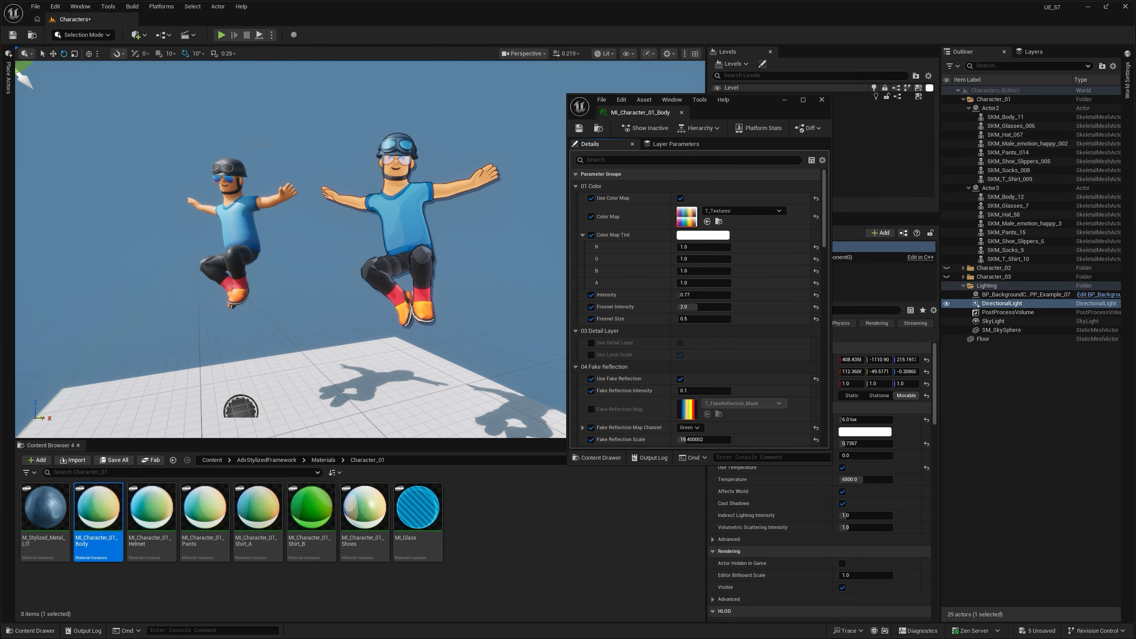
pyautogui.scroll(-3, 698, 227)
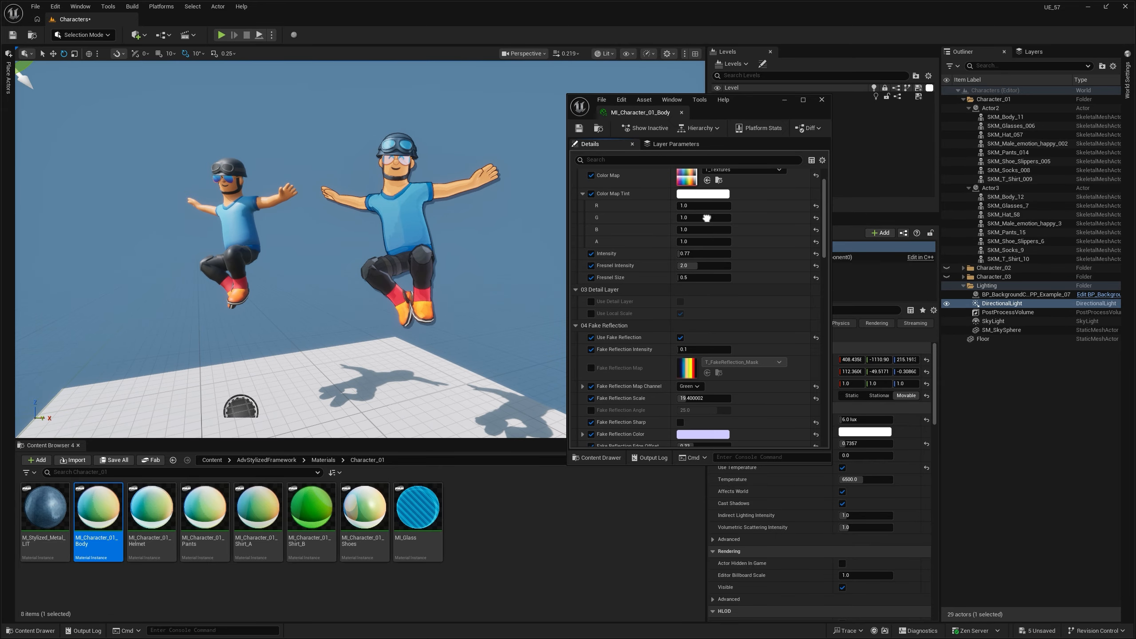
pyautogui.moveTo(501, 251); pyautogui.dragTo(514, 206, button='right')
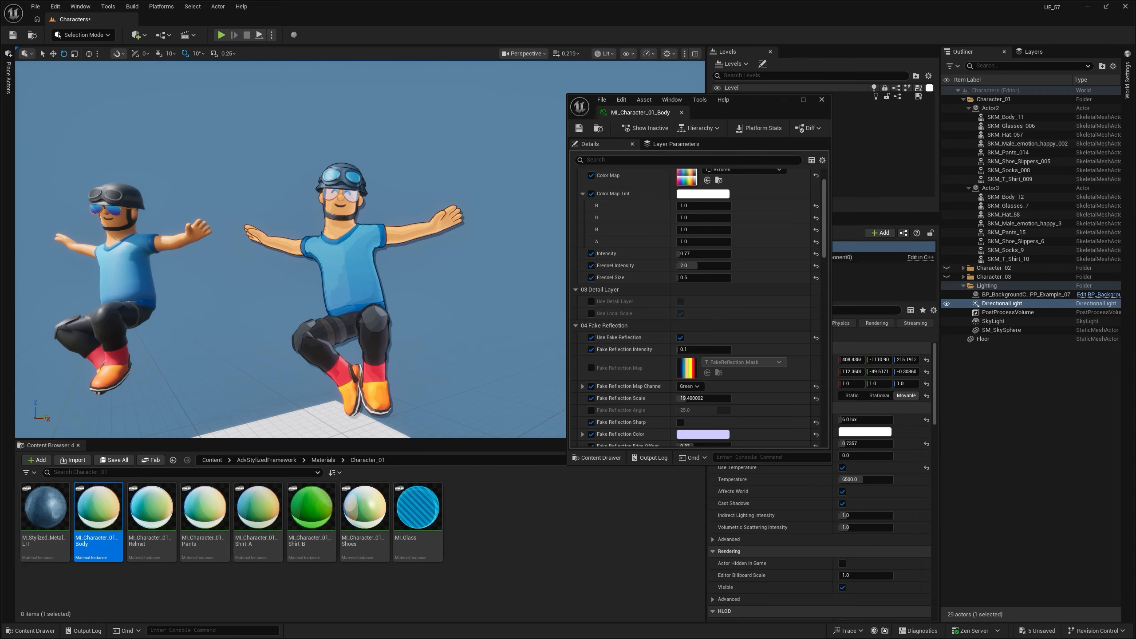
pyautogui.moveTo(302, 309)
pyautogui.mouseDown(button='right')
pyautogui.moveTo(303, 329)
pyautogui.moveTo(301, 315)
pyautogui.mouseUp(button='right')
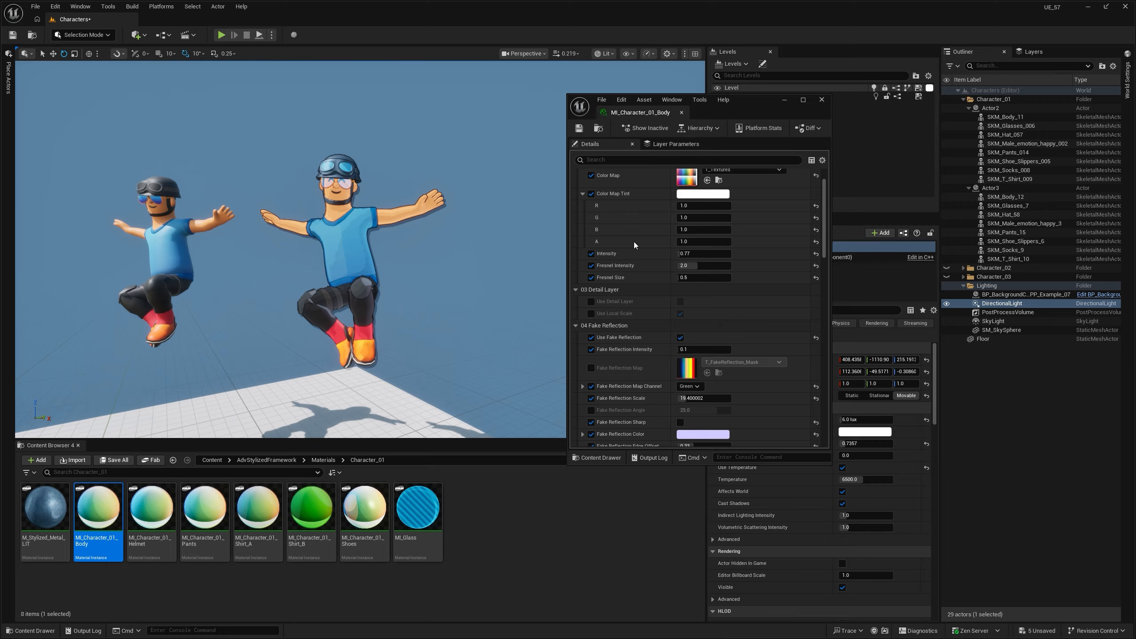
pyautogui.scroll(-1, 633, 244)
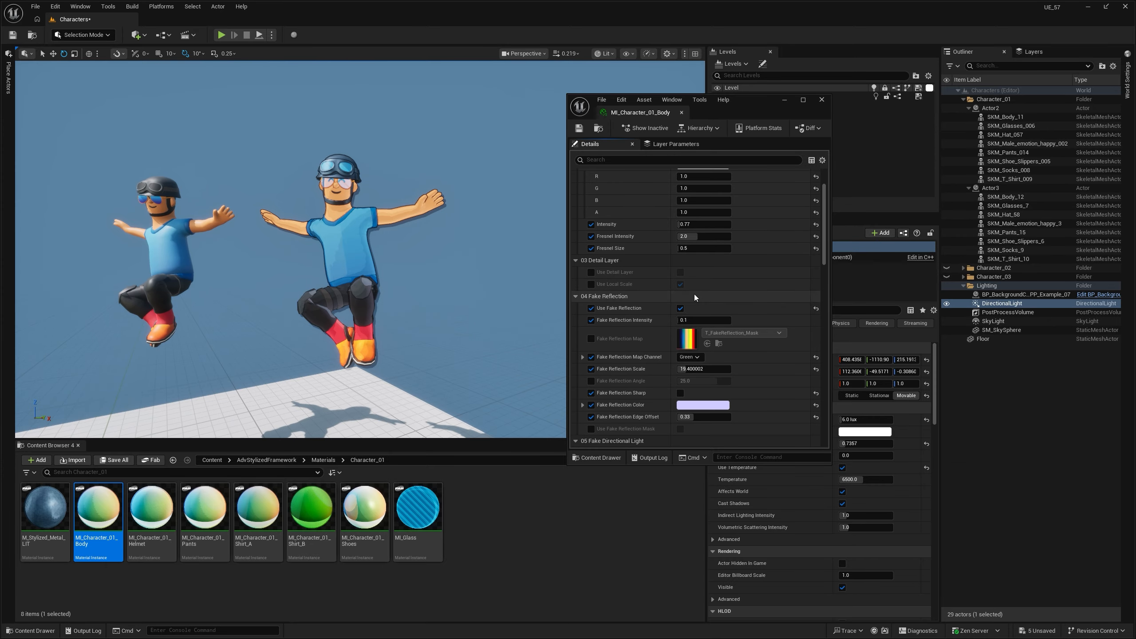
pyautogui.scroll(-6, 686, 219)
pyautogui.scroll(6, 687, 222)
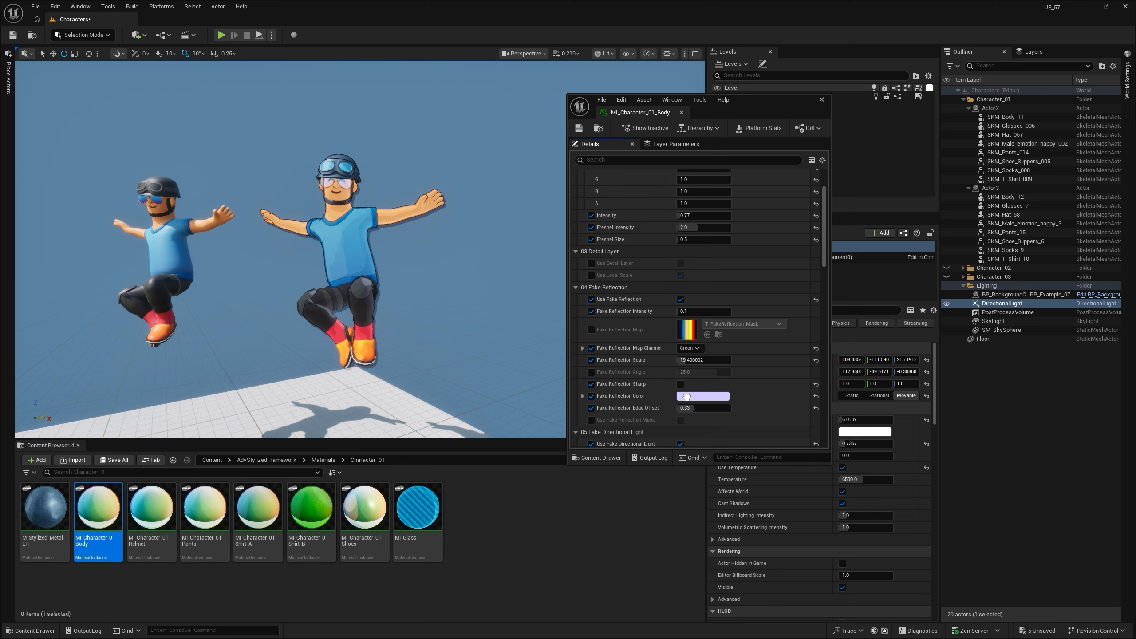
pyautogui.scroll(-5, 702, 413)
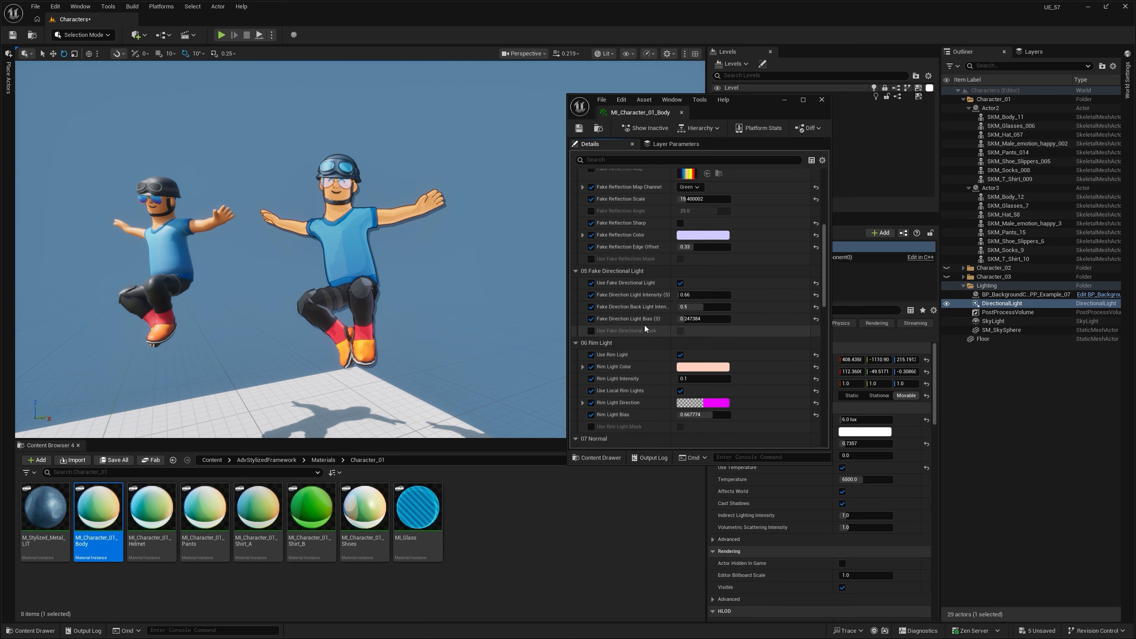
pyautogui.moveTo(358, 237); pyautogui.dragTo(388, 169, button='right')
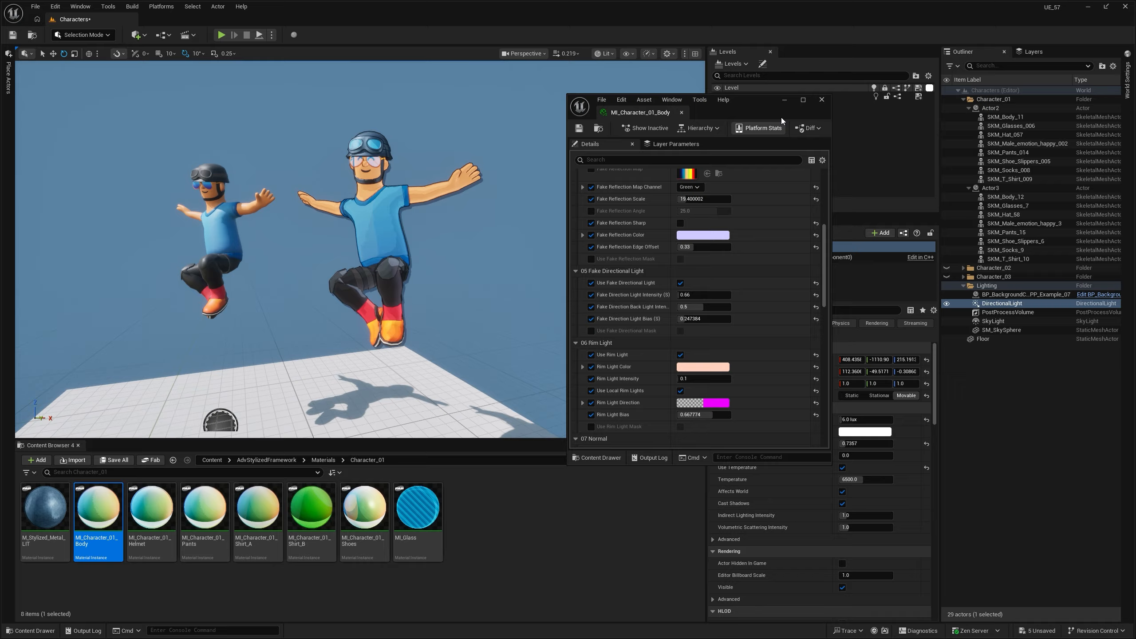
# - Assign MI_Character_01_Shirt_B to material Element 0 of the outlined character's T-shirt SKM_T_Shirt_10, and clear the selection
pyautogui.moveTo(769, 105); pyautogui.dragTo(734, 115)
pyautogui.click(380, 223)
pyautogui.moveTo(380, 223); pyautogui.dragTo(380, 257, button='right')
pyautogui.moveTo(254, 373)
pyautogui.mouseDown(button='right')
pyautogui.moveTo(273, 344)
pyautogui.moveTo(254, 373)
pyautogui.mouseUp(button='right')
pyautogui.click(253, 507)
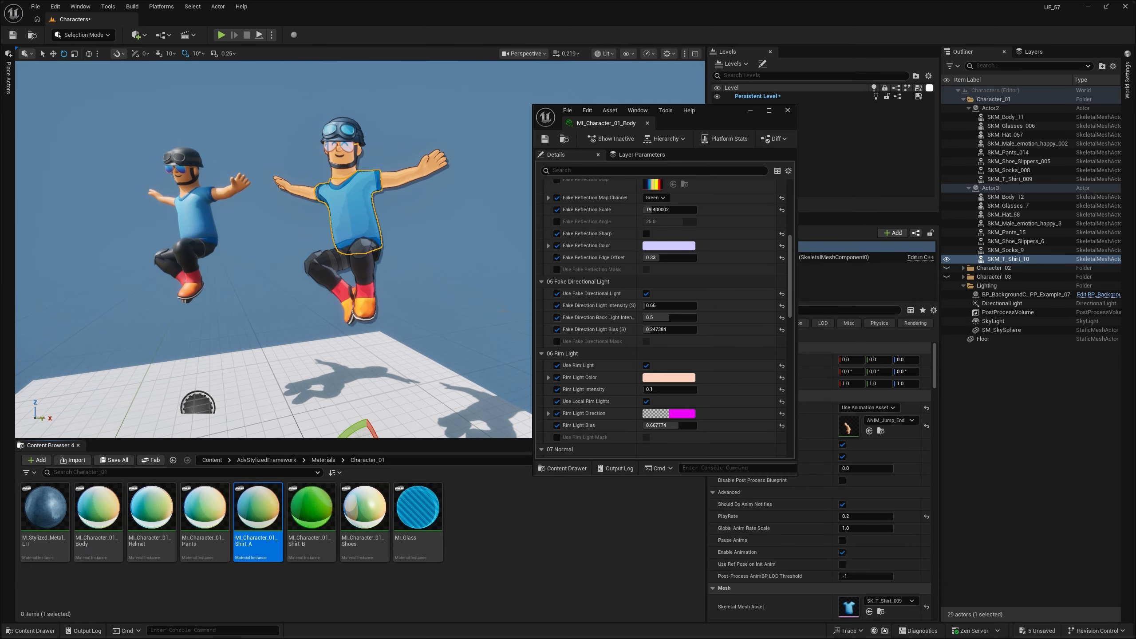
pyautogui.scroll(-5, 868, 560)
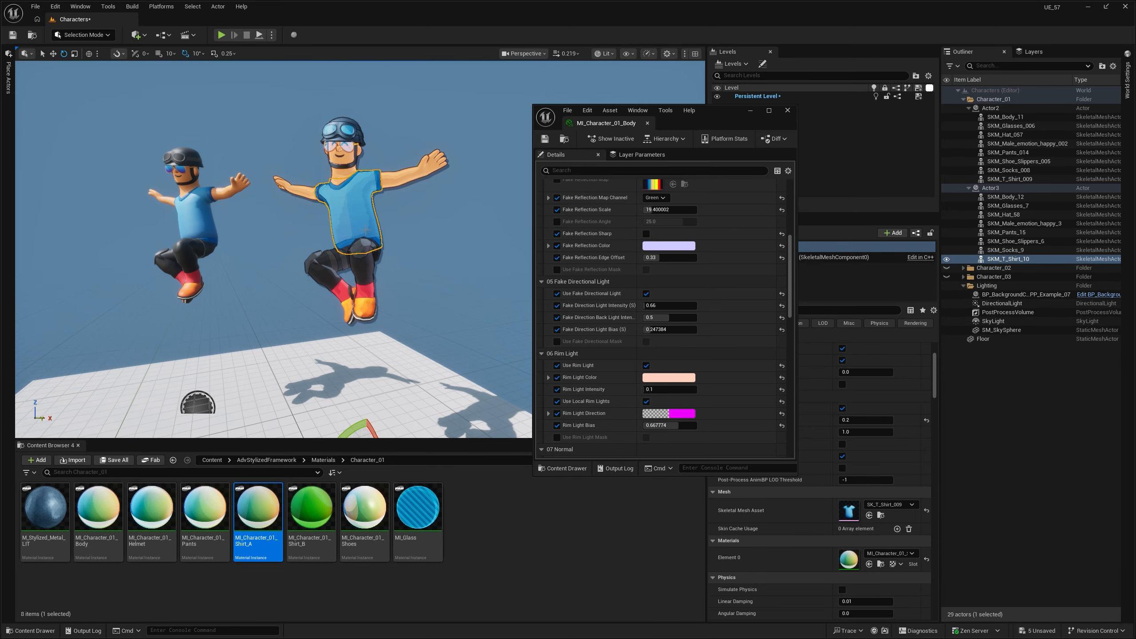
pyautogui.moveTo(316, 515); pyautogui.dragTo(848, 559)
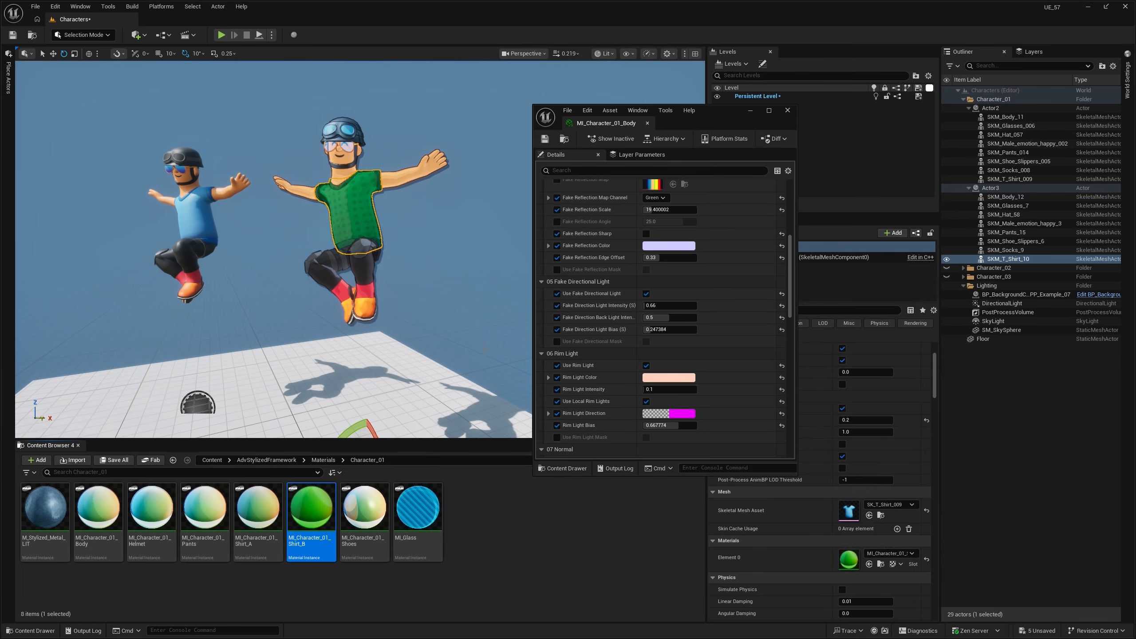
pyautogui.press('Escape')
# - Open the MI_Character_01_Shirt_B material instance and bring up its Color parameters beside the outlined character
pyautogui.press('w')
pyautogui.moveTo(487, 351); pyautogui.dragTo(485, 312, button='right')
pyautogui.click(340, 300)
pyautogui.doubleClick(314, 515)
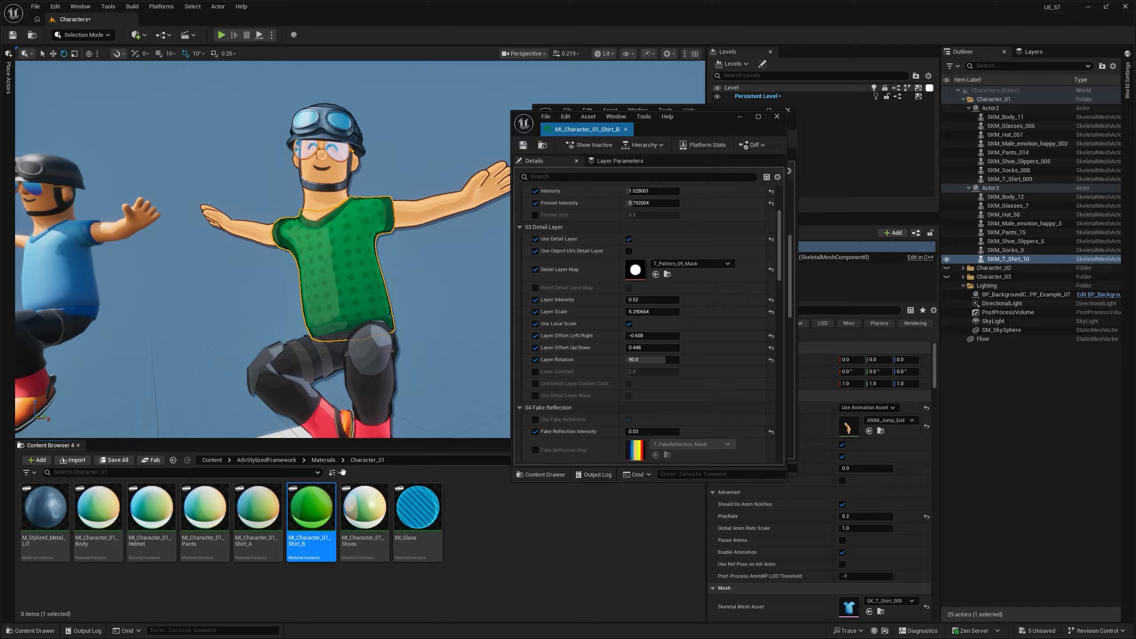
pyautogui.moveTo(715, 132); pyautogui.dragTo(724, 127)
pyautogui.scroll(5, 648, 224)
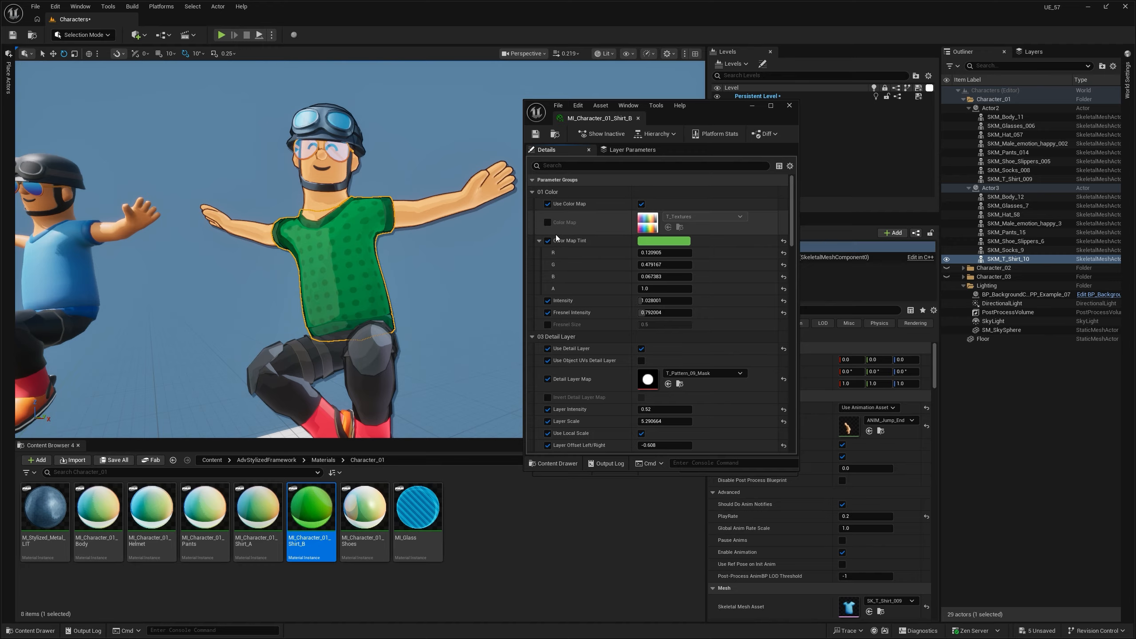
# - Try a bright yellow Color Map Tint on the shirt material and cancel the color change
pyautogui.click(658, 241)
pyautogui.moveTo(746, 255); pyautogui.dragTo(750, 234)
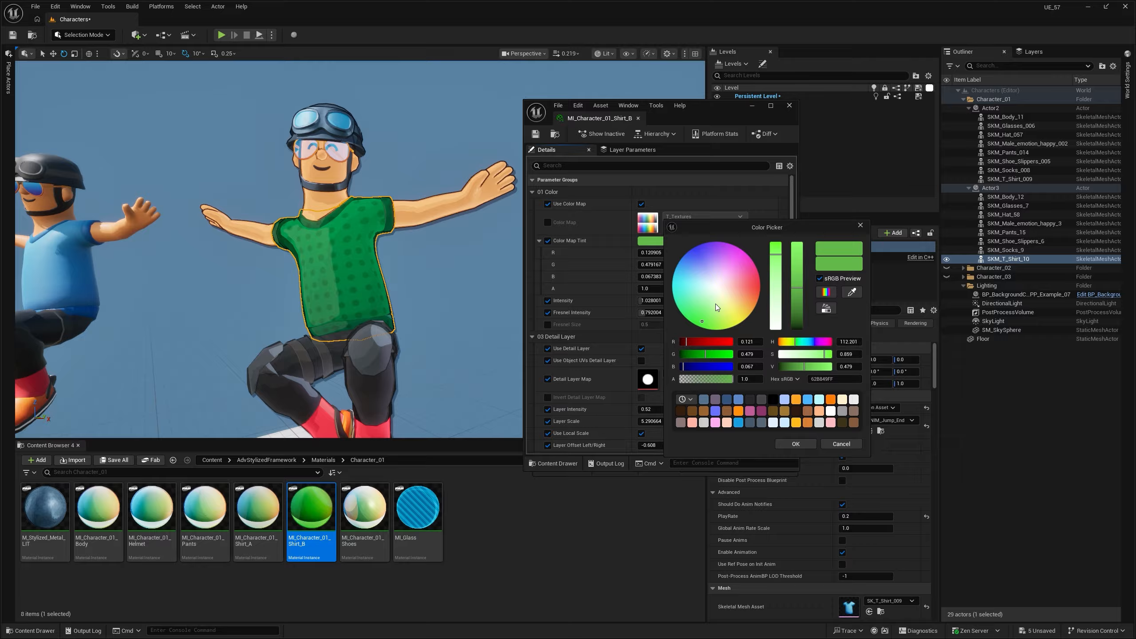
pyautogui.moveTo(716, 304); pyautogui.dragTo(749, 312)
pyautogui.moveTo(739, 234); pyautogui.dragTo(836, 235)
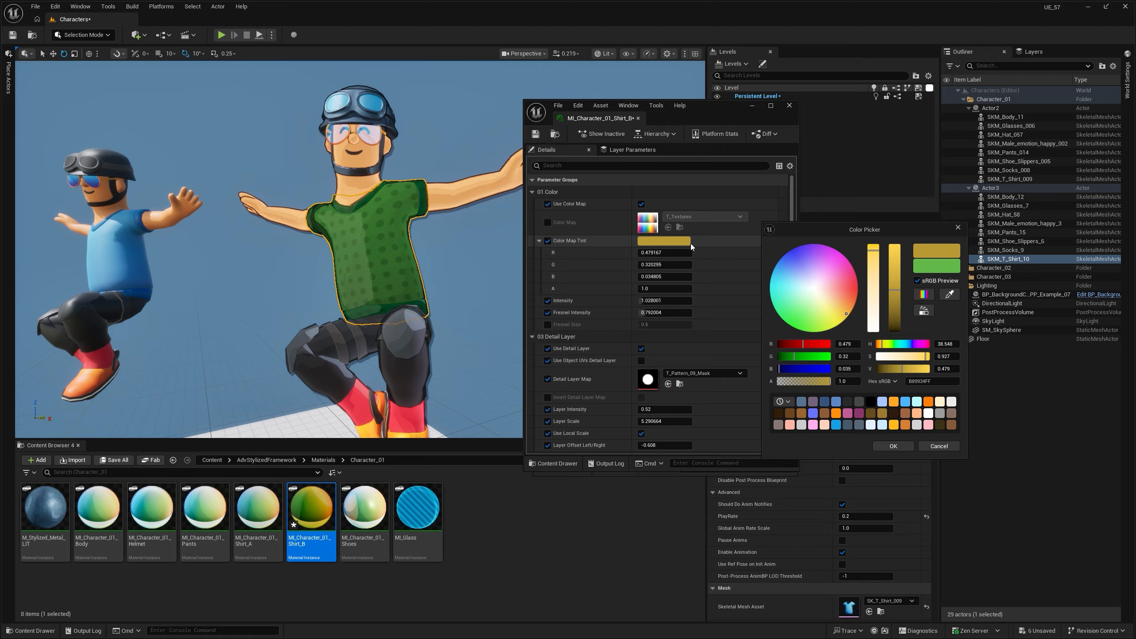
pyautogui.moveTo(902, 292); pyautogui.dragTo(907, 238)
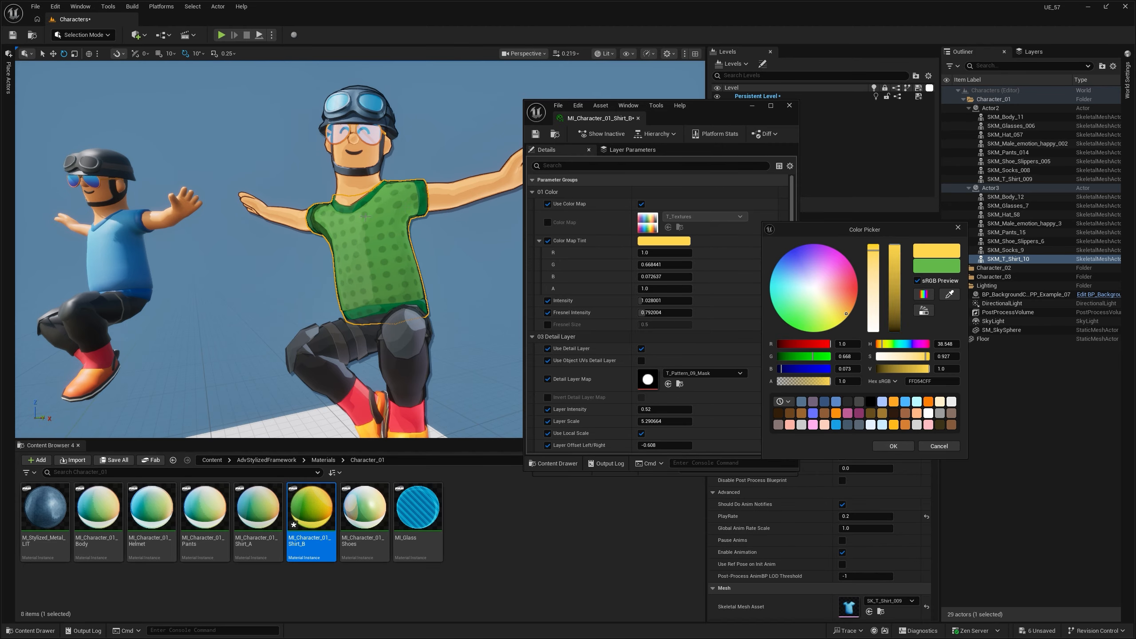
pyautogui.click(938, 446)
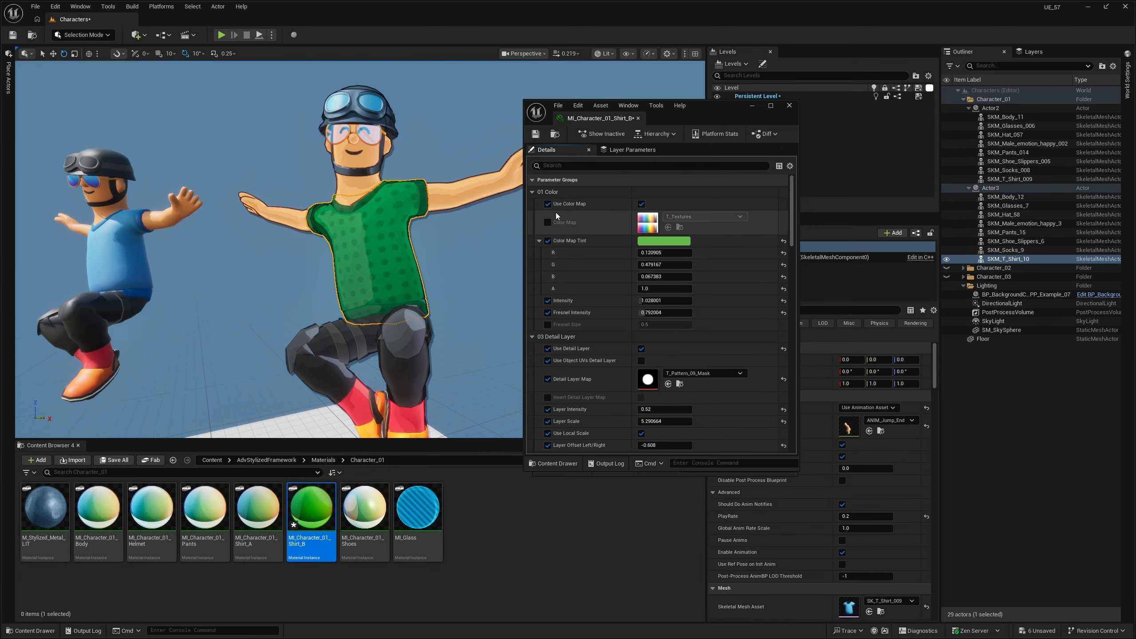
# - Disable Use Color Map on the shirt material and set its Color to golden yellow (R 0.646, G 0.344, B 0.0)
pyautogui.click(641, 204)
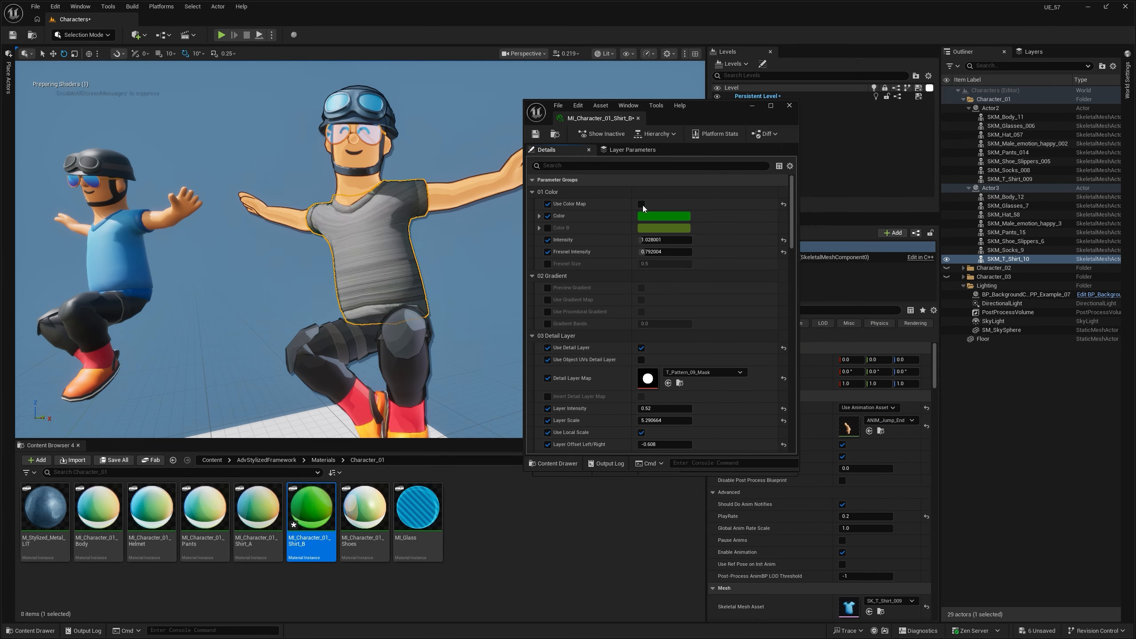
pyautogui.click(654, 217)
pyautogui.moveTo(726, 309)
pyautogui.mouseDown()
pyautogui.moveTo(788, 299)
pyautogui.moveTo(789, 261)
pyautogui.mouseUp()
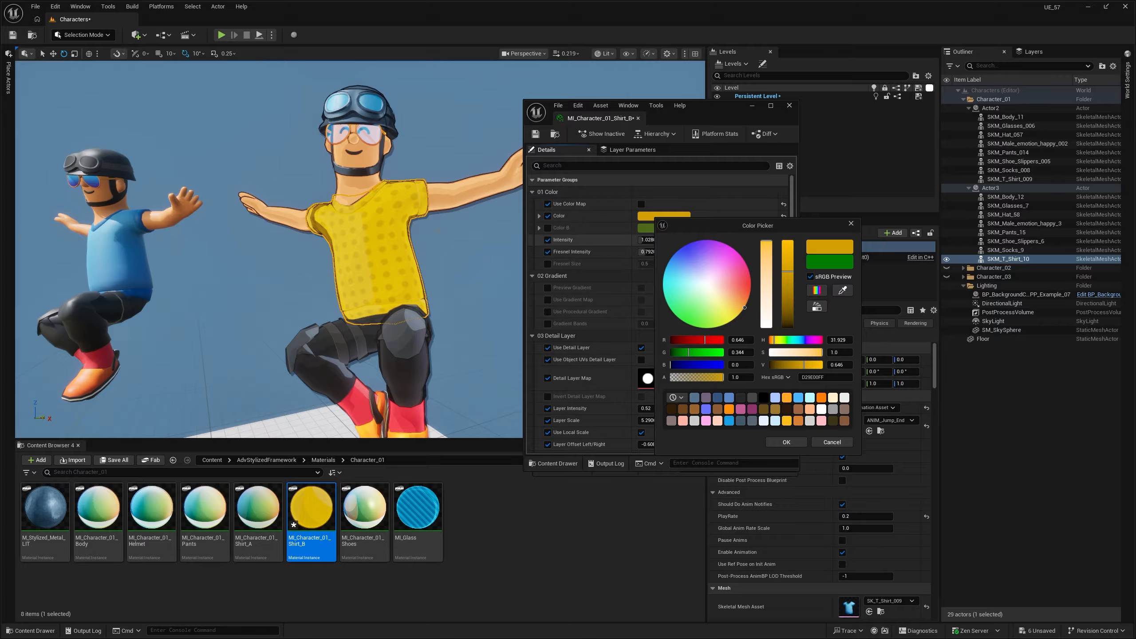
pyautogui.click(793, 443)
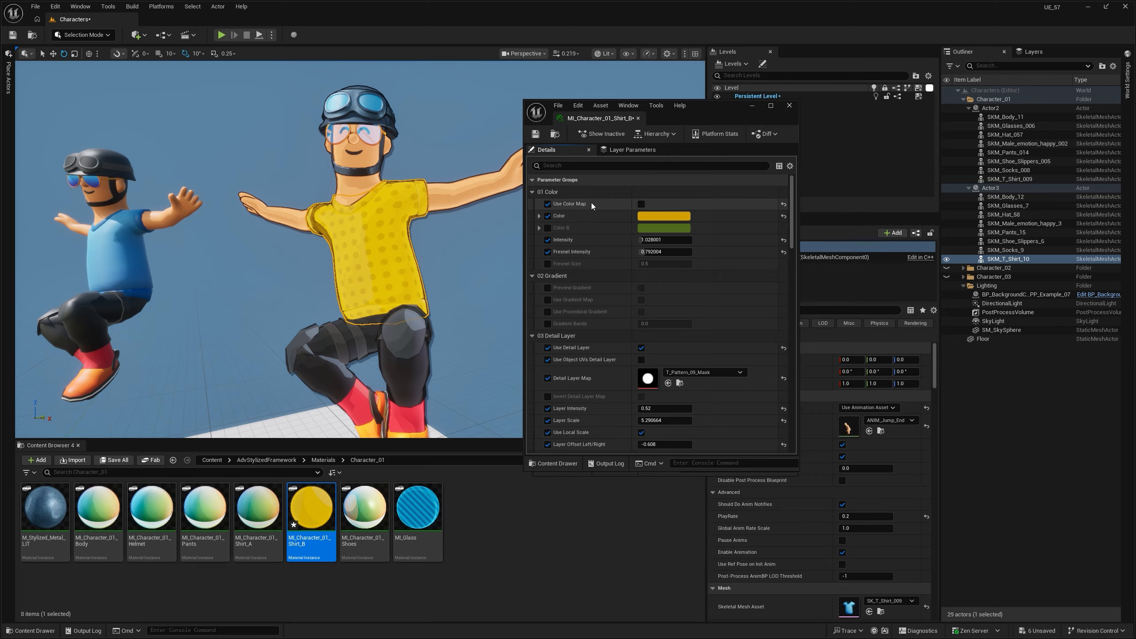
# - Re-enable Use Color Map on the shirt material, view the shirt up close, and clear the mesh selection
pyautogui.click(642, 204)
pyautogui.scroll(4, 371, 169)
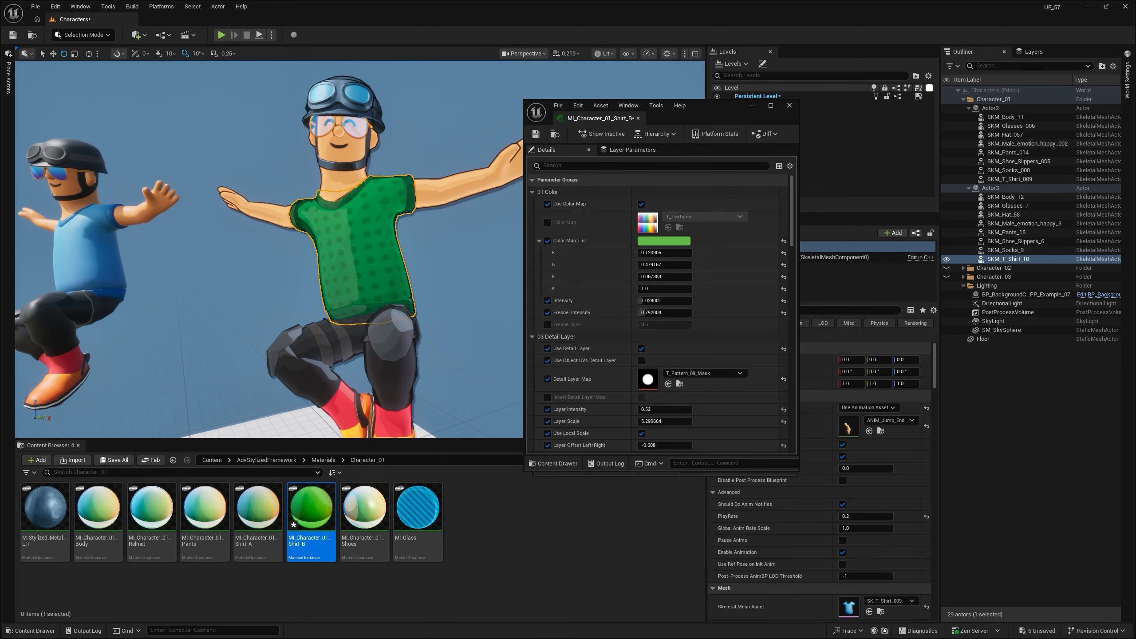
pyautogui.moveTo(371, 169)
pyautogui.mouseDown(button='right')
pyautogui.moveTo(394, 189)
pyautogui.moveTo(381, 172)
pyautogui.mouseUp(button='right')
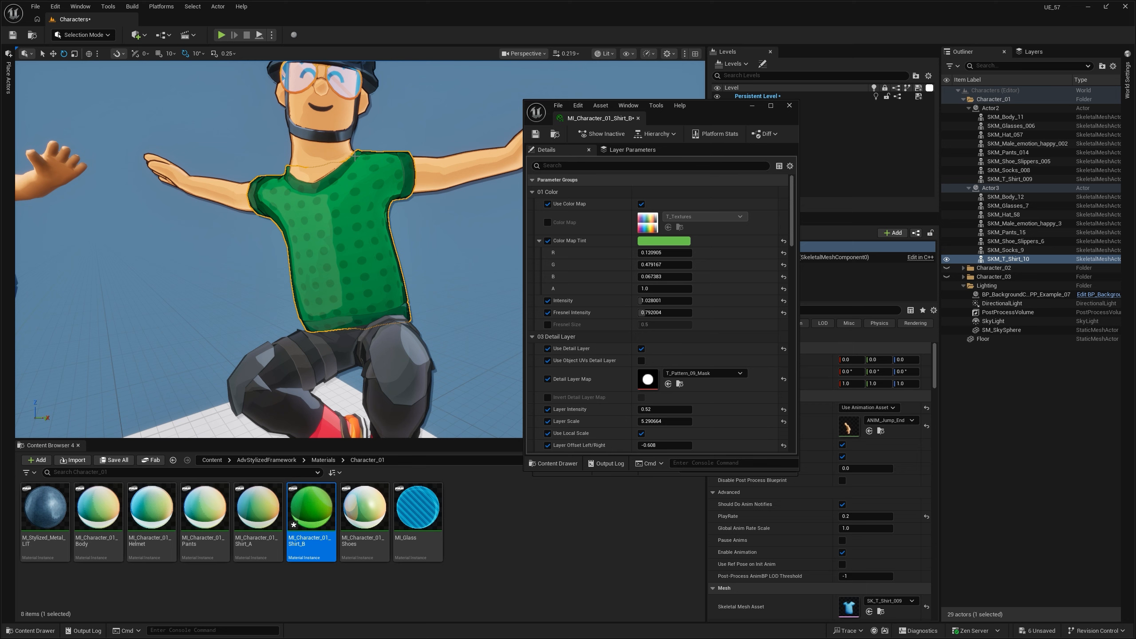
pyautogui.scroll(-6, 328, 183)
pyautogui.moveTo(426, 235)
pyautogui.mouseDown(button='right')
pyautogui.moveTo(412, 247)
pyautogui.moveTo(416, 225)
pyautogui.mouseUp(button='right')
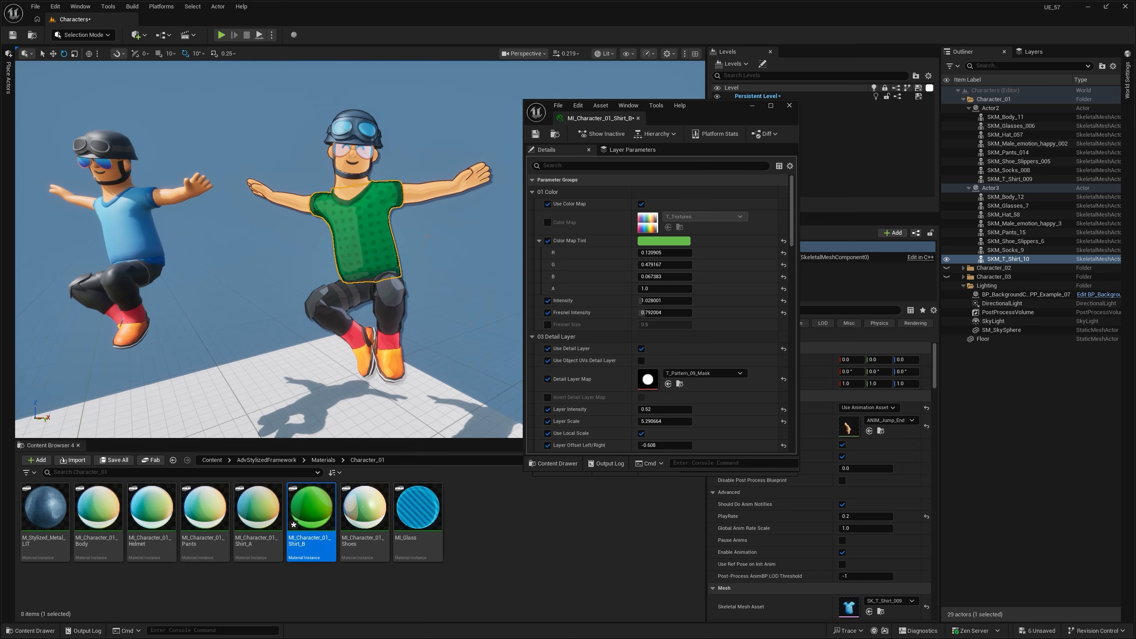
pyautogui.press('Escape')
# - In the shirt material's Detail Layer, set Layer Scale to about 5.51 and locate the T_Pattern_09_Mask texture among the project's textures
pyautogui.moveTo(705, 291); pyautogui.dragTo(705, 194, button='right')
pyautogui.scroll(-2, 564, 248)
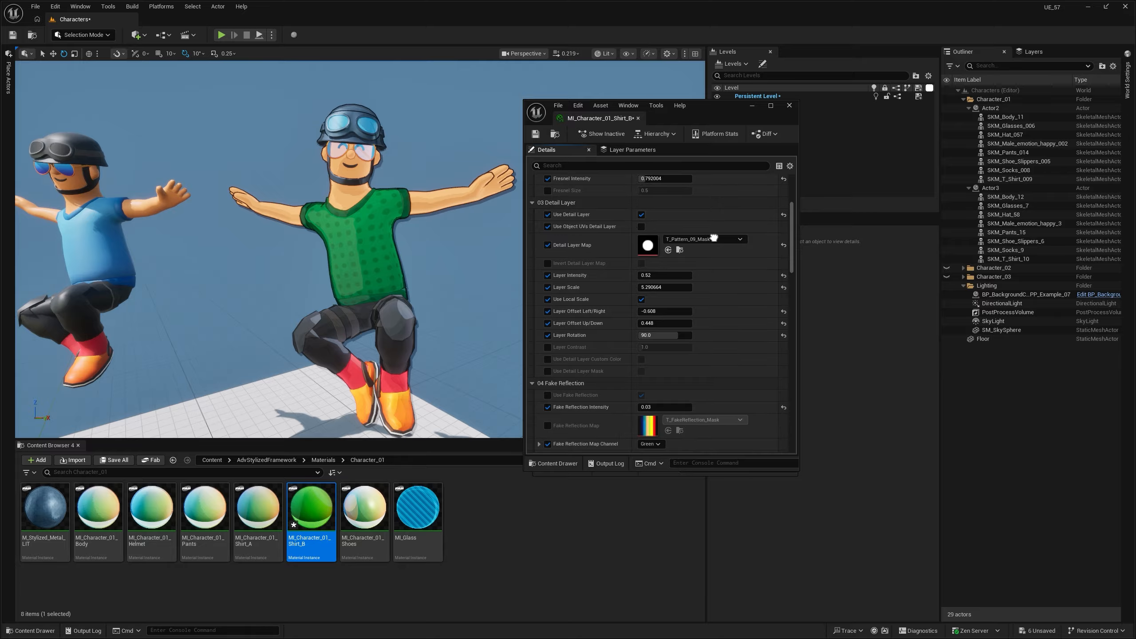
pyautogui.click(679, 250)
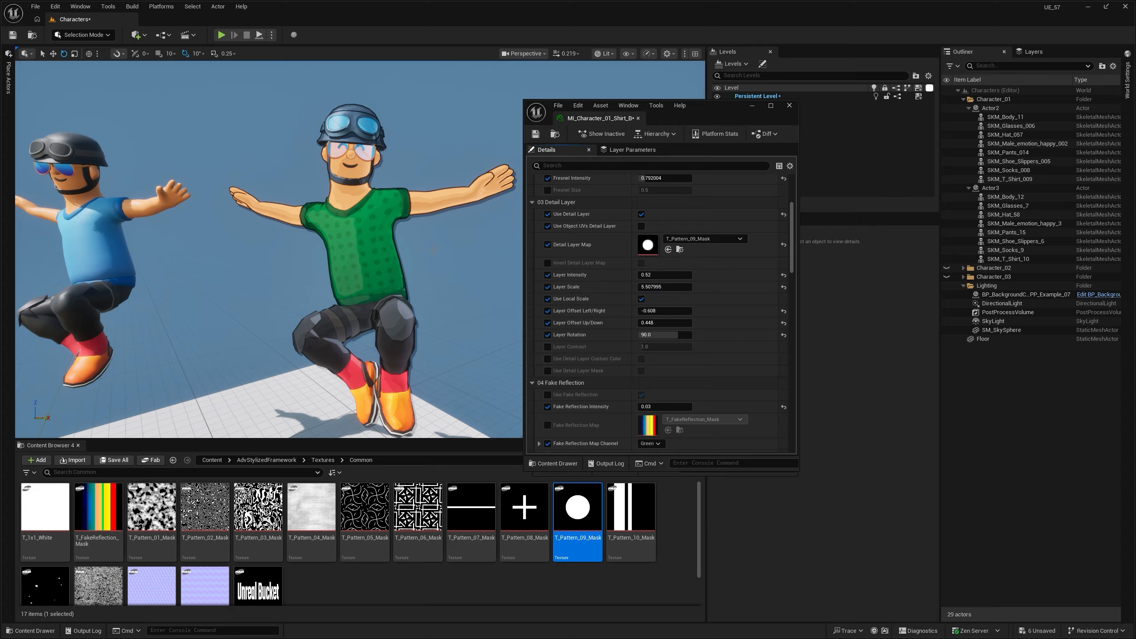
# - Select the original character's T-shirt SKM_T_Shirt_009, open its mesh asset SK_T_Shirt_009 for inspection, and close it
pyautogui.press('a')
pyautogui.moveTo(448, 219); pyautogui.dragTo(485, 221, button='right')
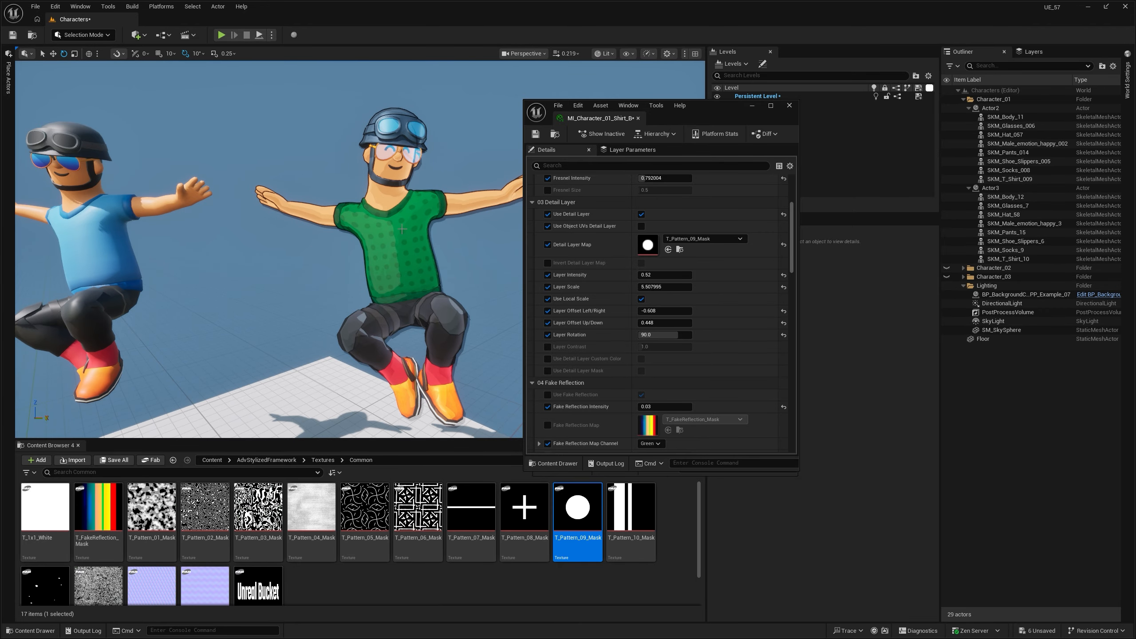
pyautogui.moveTo(393, 240); pyautogui.dragTo(358, 239, button='right')
pyautogui.press('a')
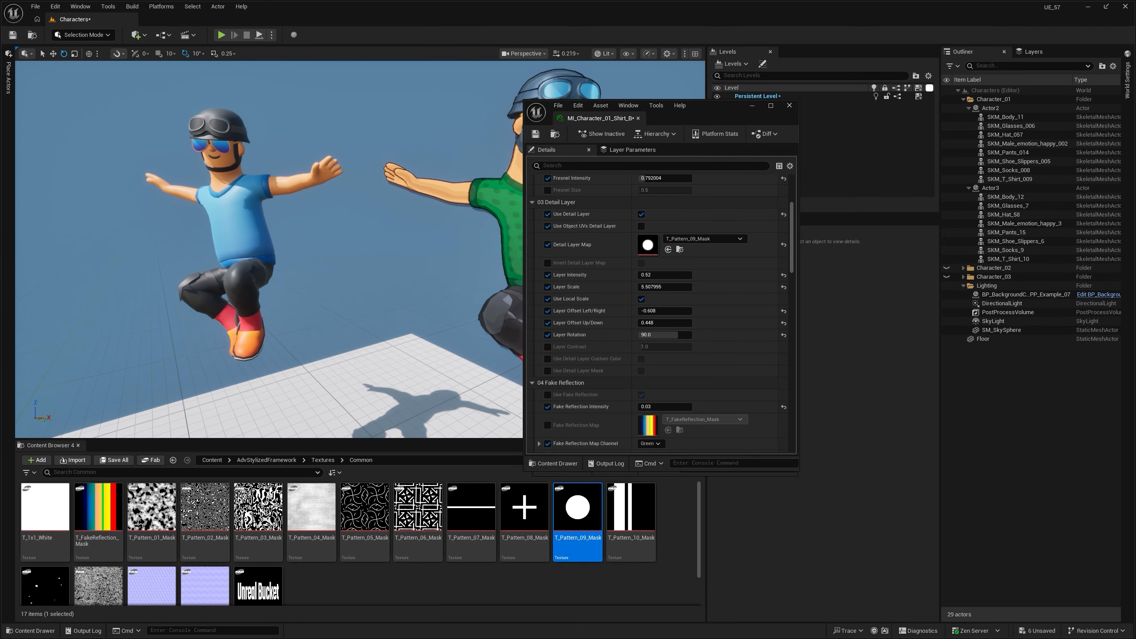
pyautogui.click(244, 219)
pyautogui.scroll(-3, 870, 496)
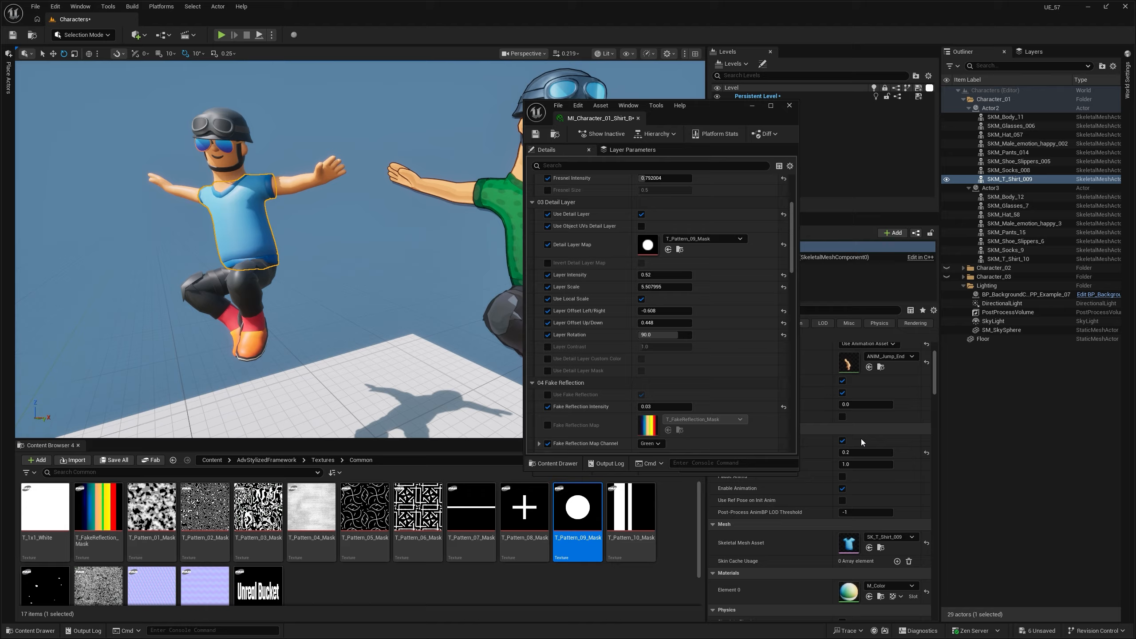
pyautogui.doubleClick(848, 543)
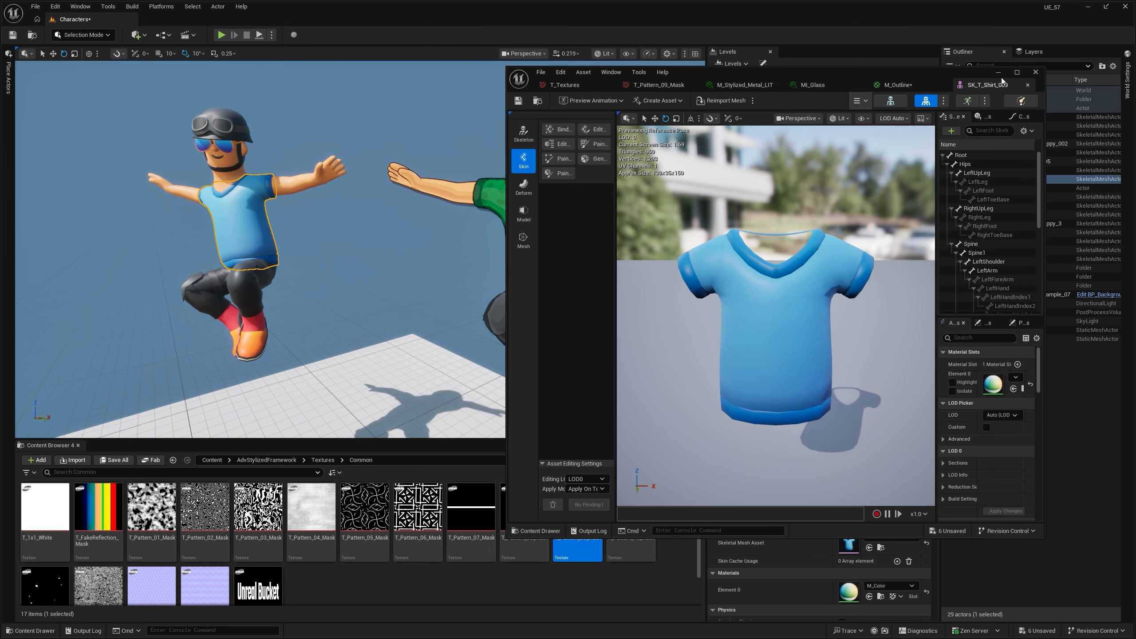
pyautogui.click(1028, 85)
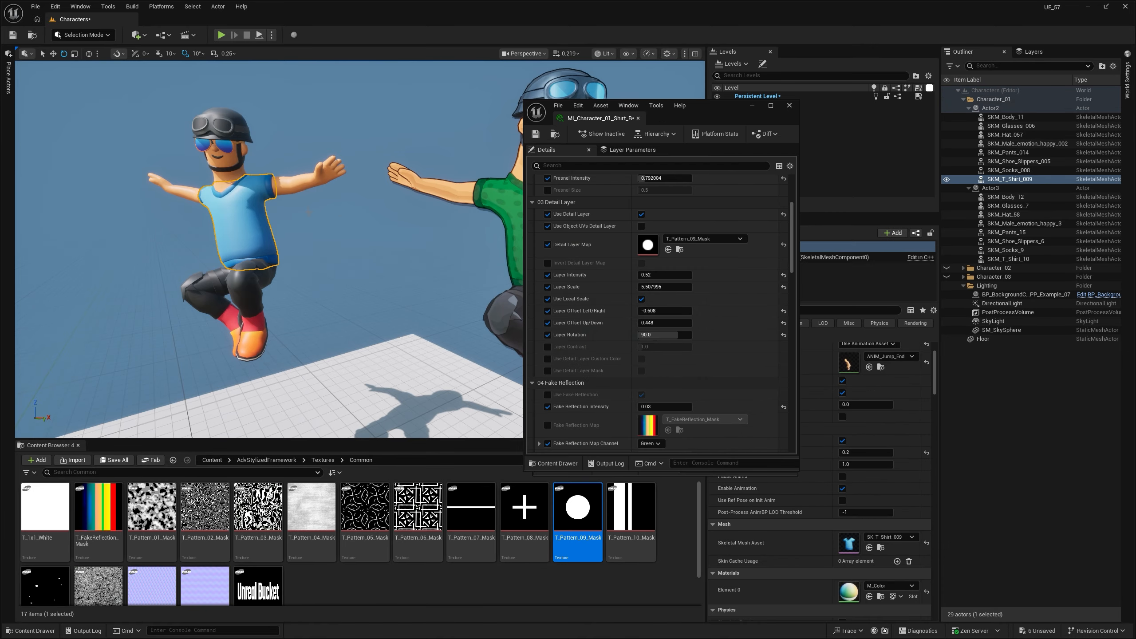
# - Try T_Pattern_10_Mask as the shirt's Detail Layer Map with Layer Scale at about 10.03, and undo both changes
pyautogui.moveTo(244, 228); pyautogui.dragTo(396, 266, button='right')
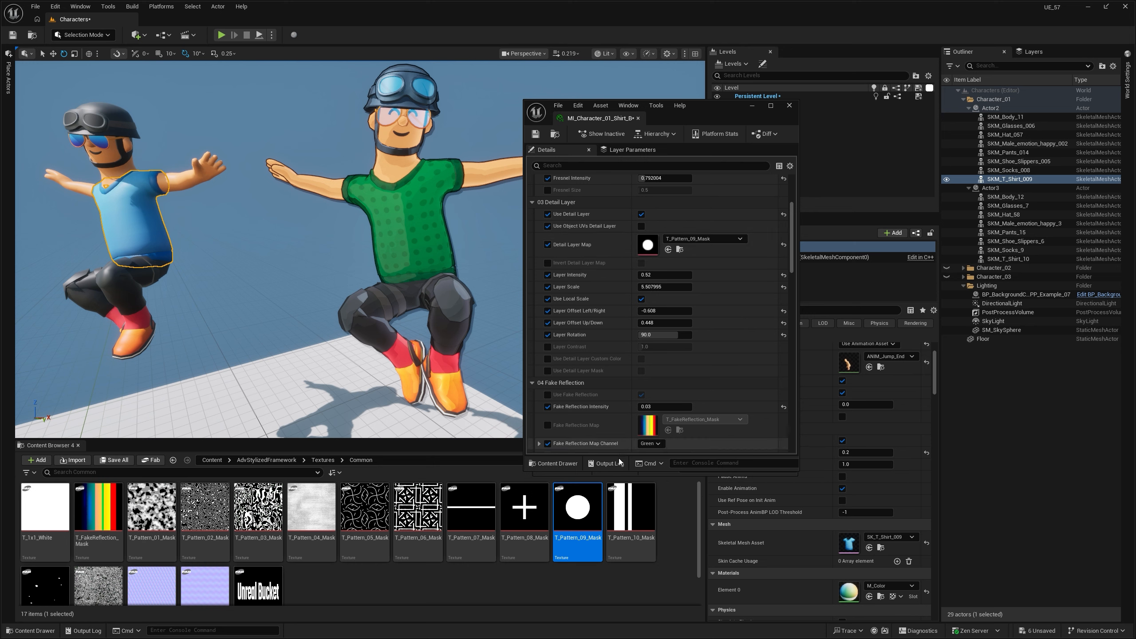
pyautogui.moveTo(631, 511); pyautogui.dragTo(613, 244)
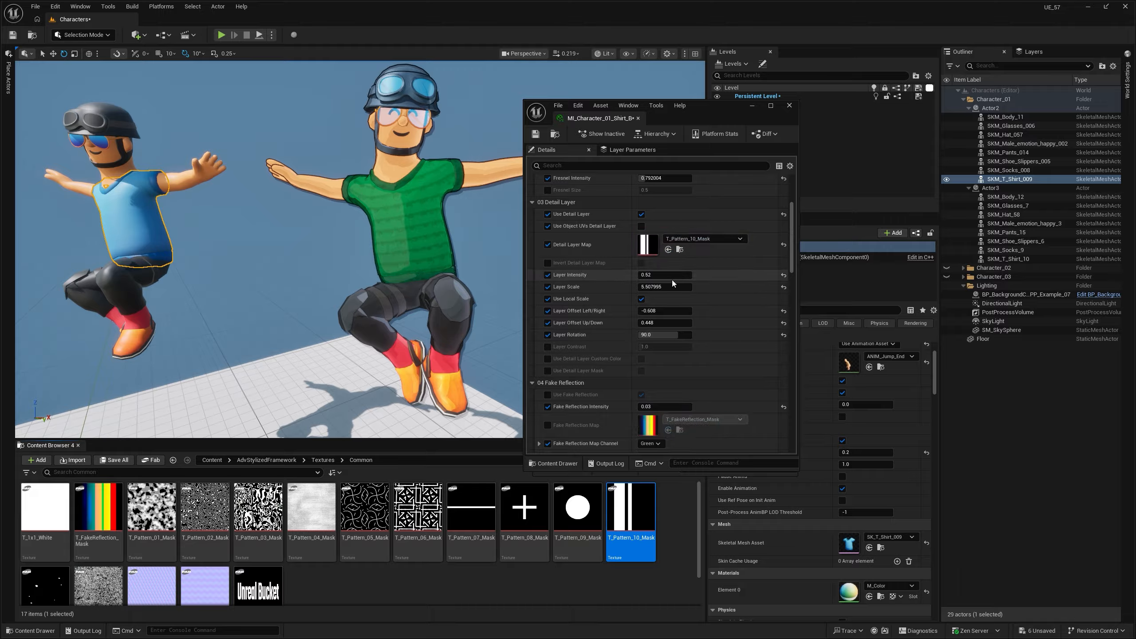
pyautogui.moveTo(672, 287); pyautogui.dragTo(658, 286)
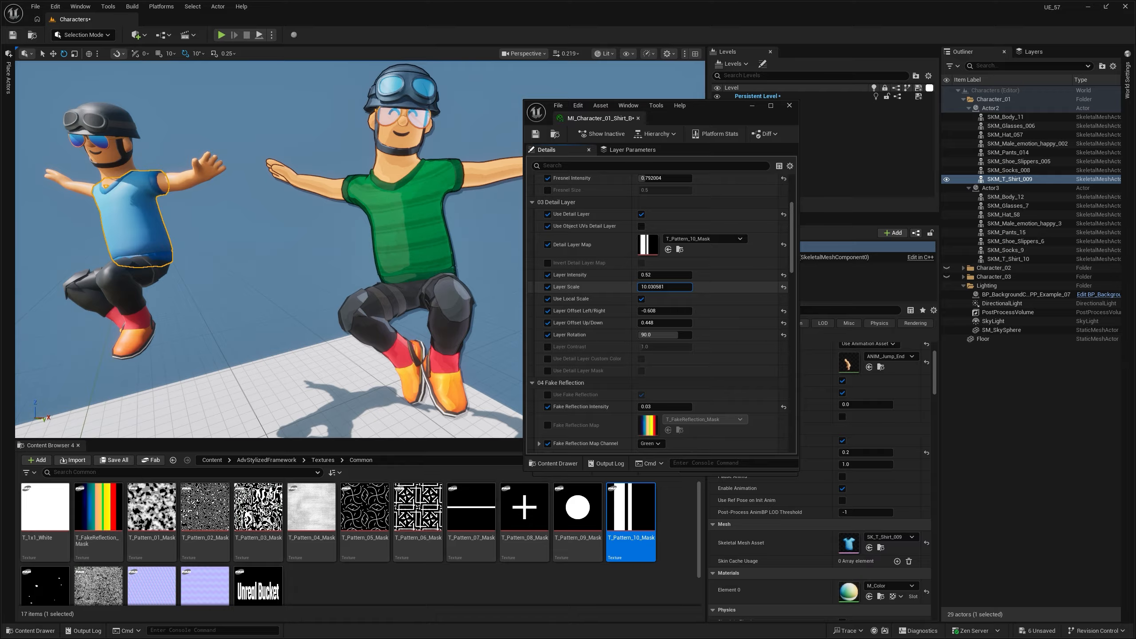
pyautogui.hotkey('ctrl', 'z')
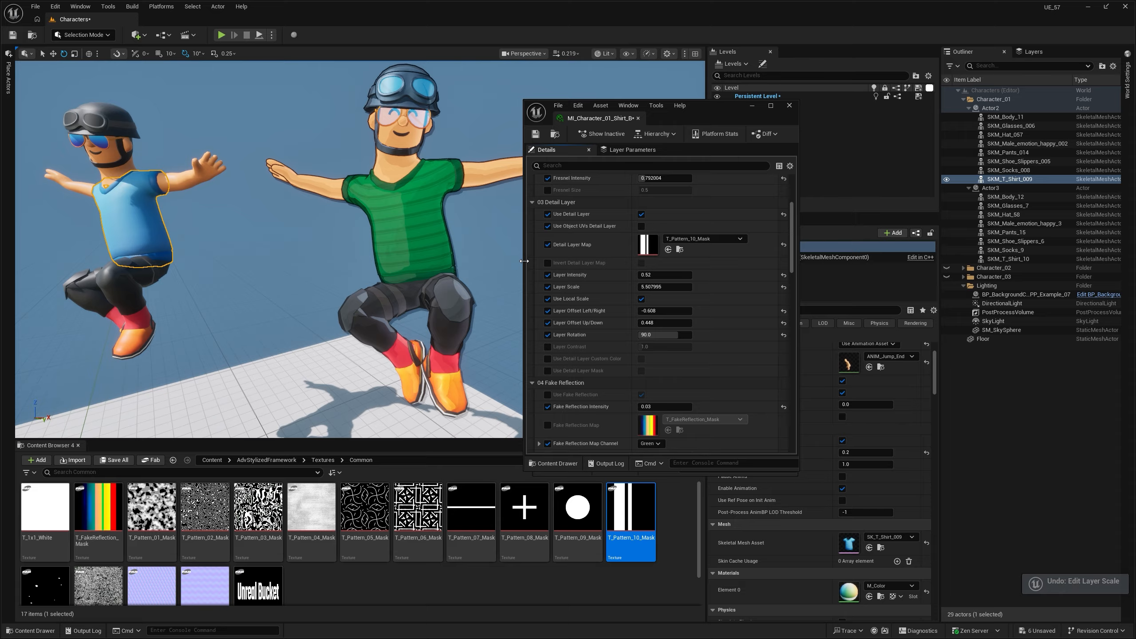
pyautogui.hotkey('ctrl', 'z')
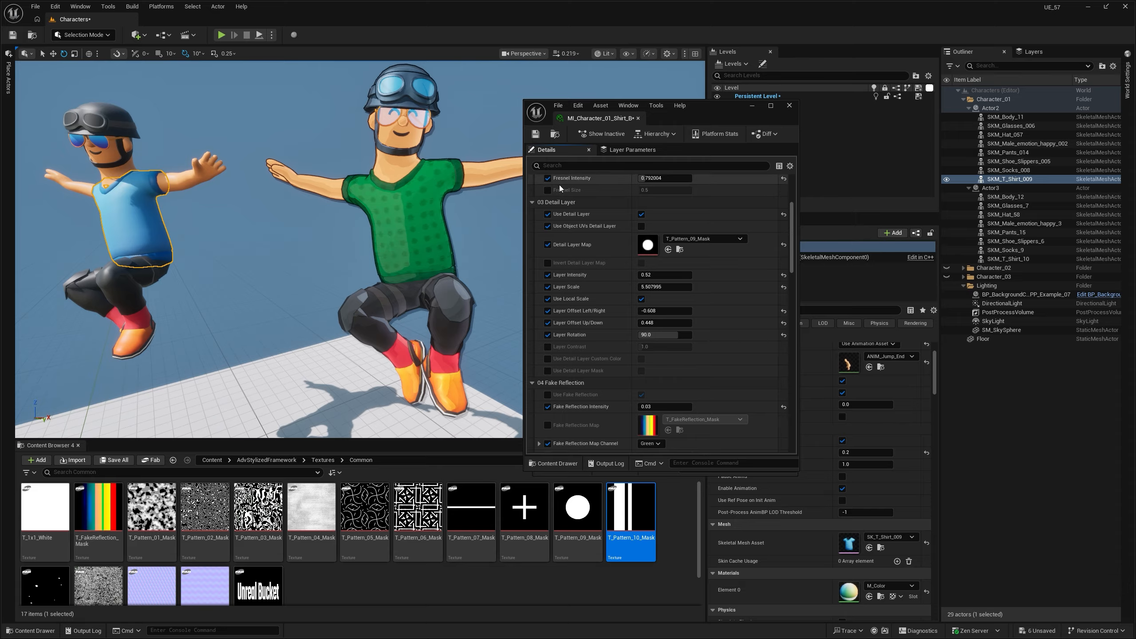
# - Select the outlined character's hat SKM_Hat_58 and minimize both material instance windows
pyautogui.moveTo(465, 197)
pyautogui.mouseDown(button='right')
pyautogui.moveTo(474, 199)
pyautogui.moveTo(460, 181)
pyautogui.mouseUp(button='right')
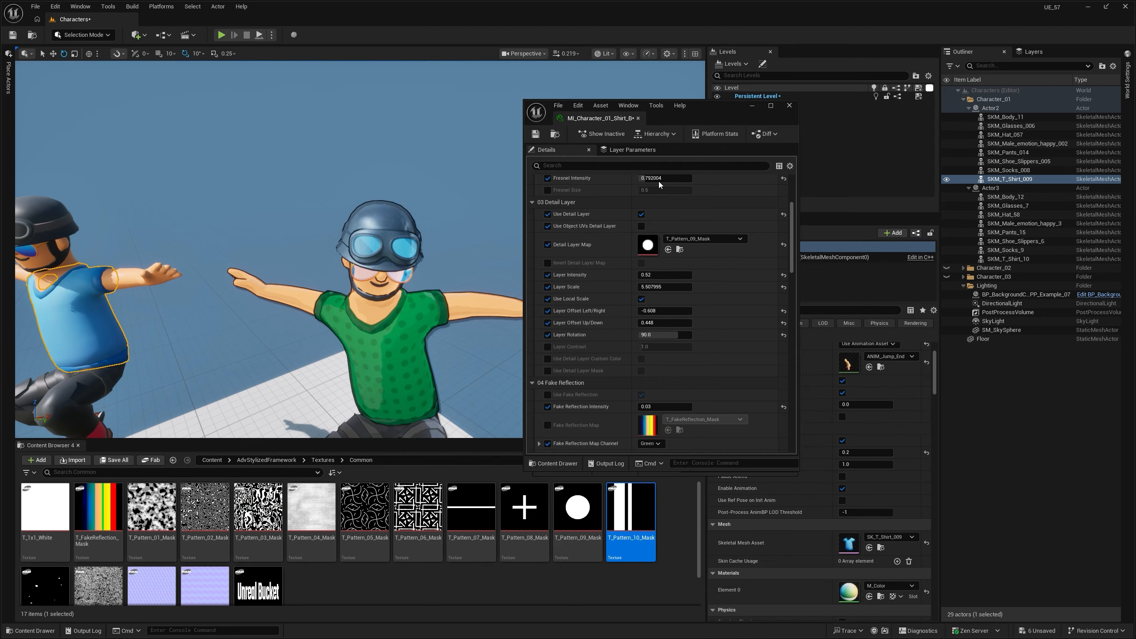
pyautogui.click(752, 106)
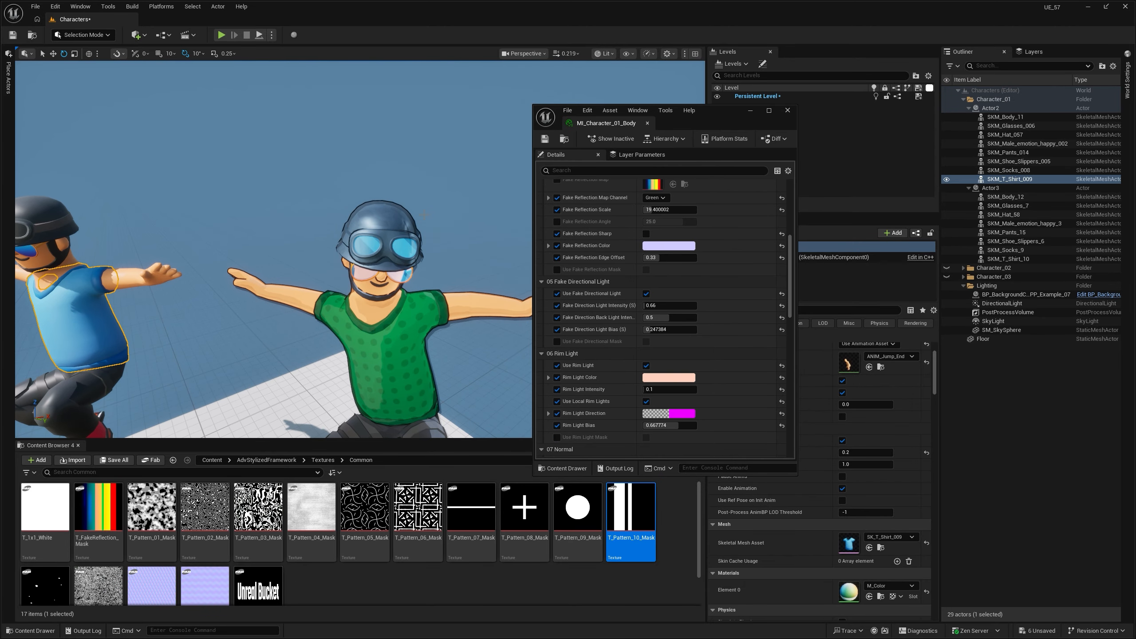
pyautogui.click(750, 111)
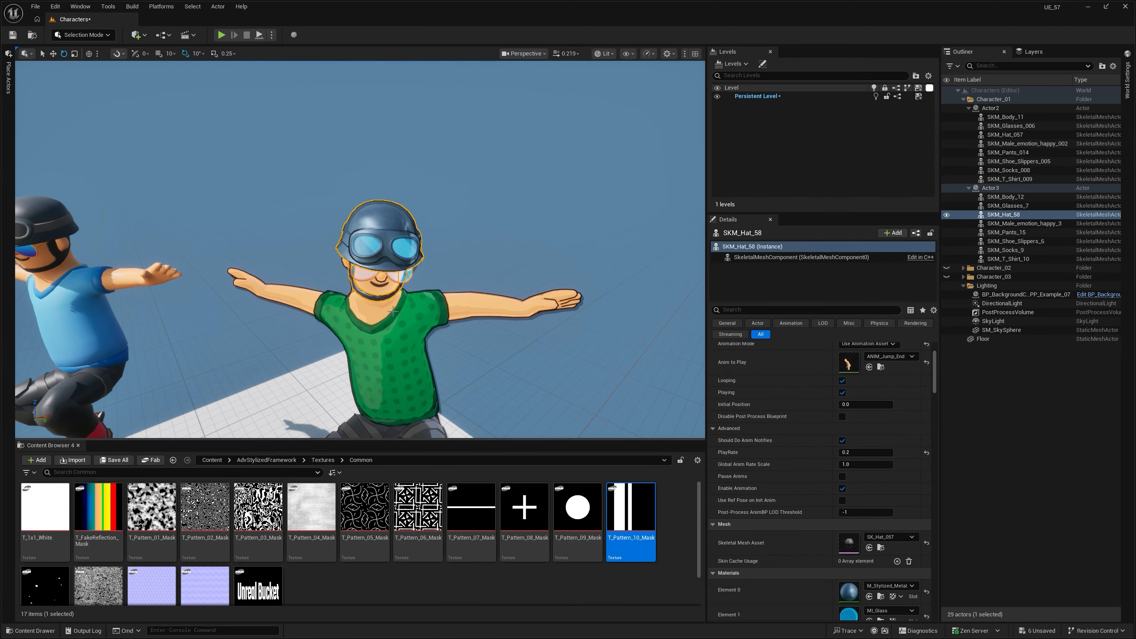
# - Browse to Materials > _Examples > AdvStylizedMaterials and select the M_Stylized_Metal_LIT material instance
pyautogui.click(270, 460)
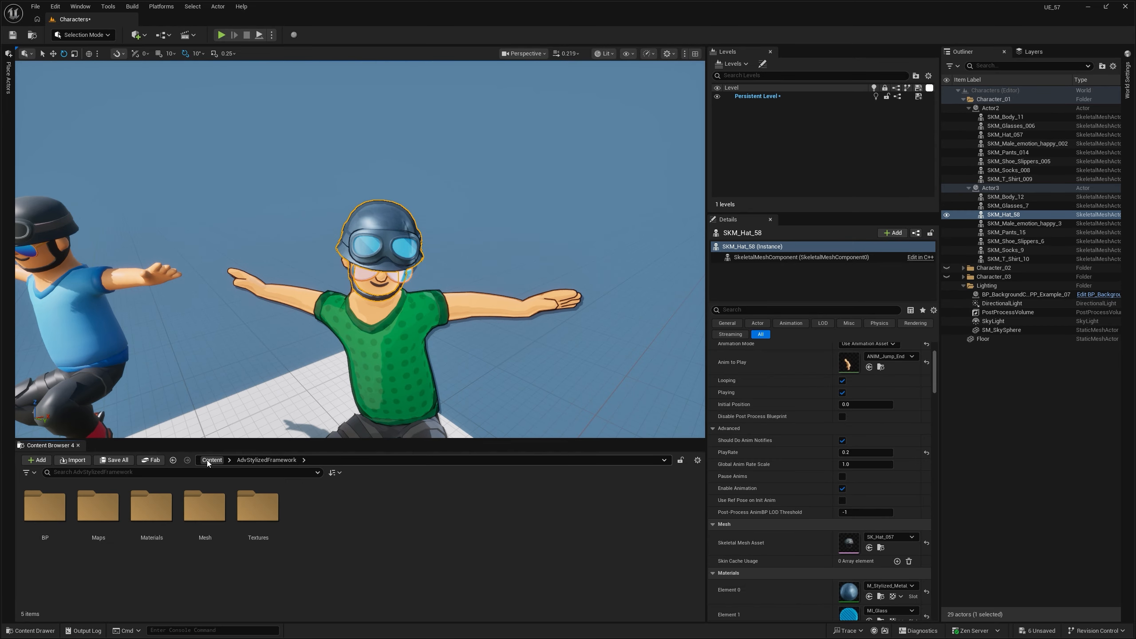
pyautogui.doubleClick(151, 507)
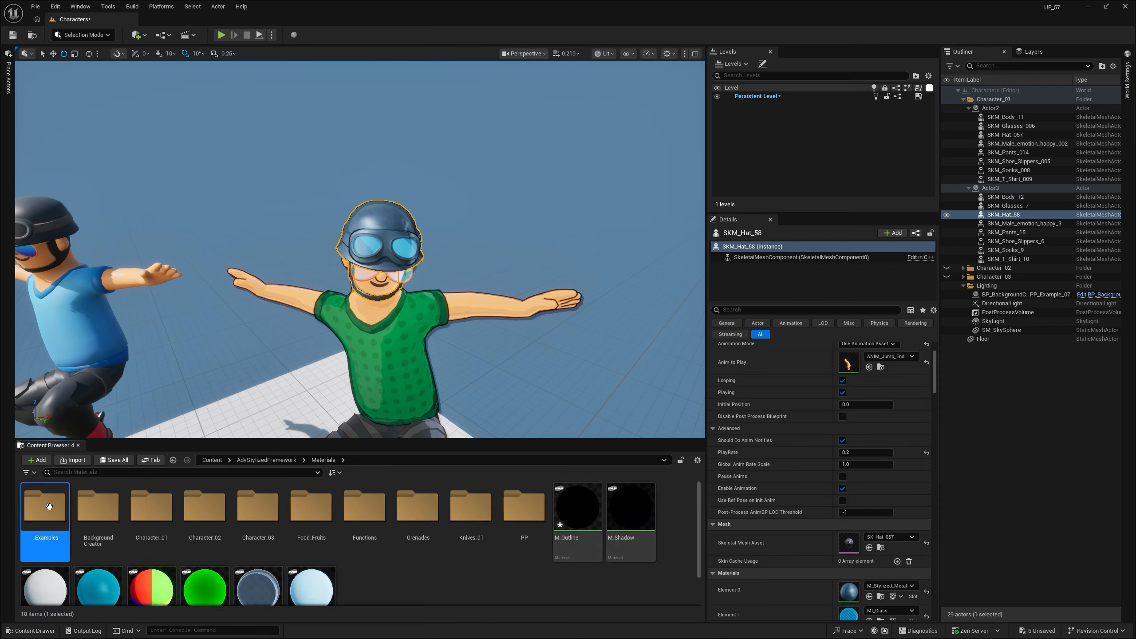
pyautogui.doubleClick(44, 508)
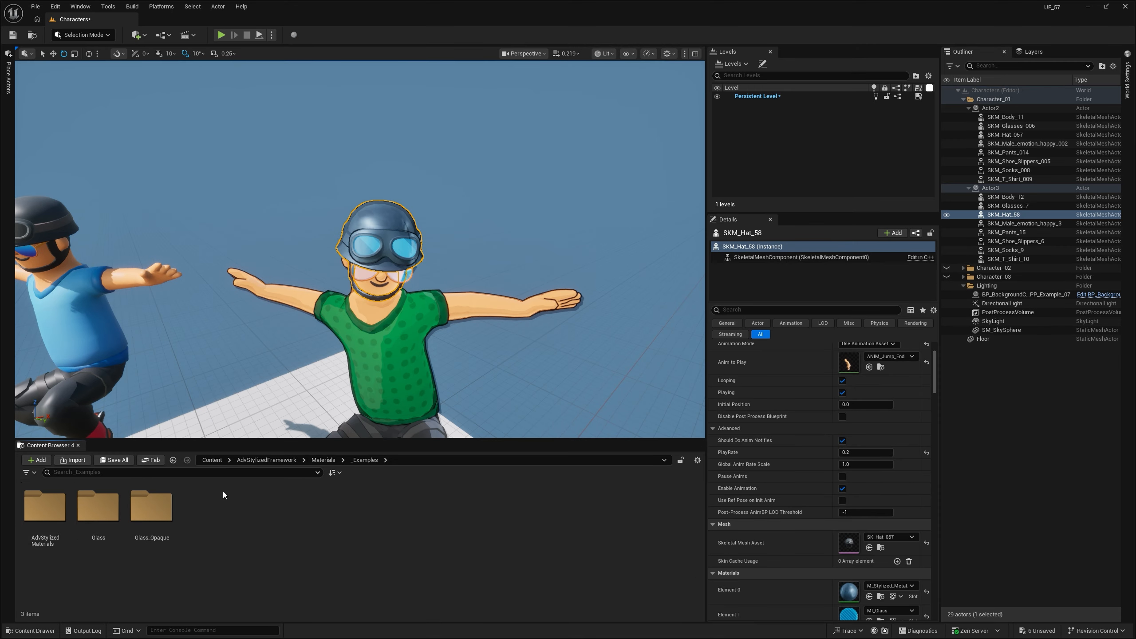
pyautogui.doubleClick(47, 519)
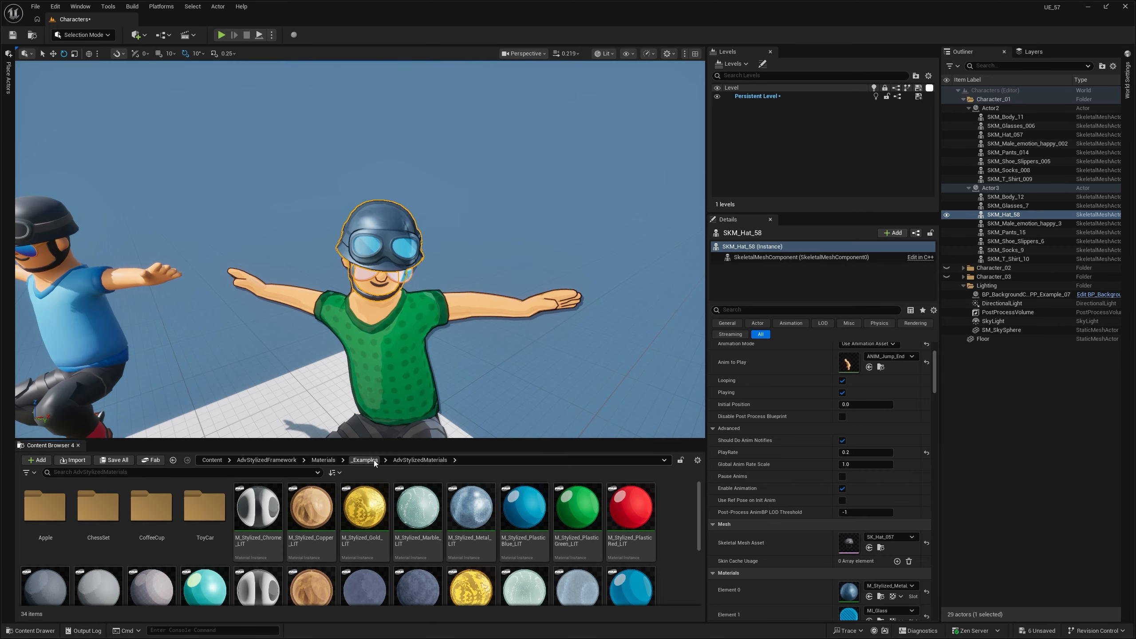
pyautogui.click(471, 517)
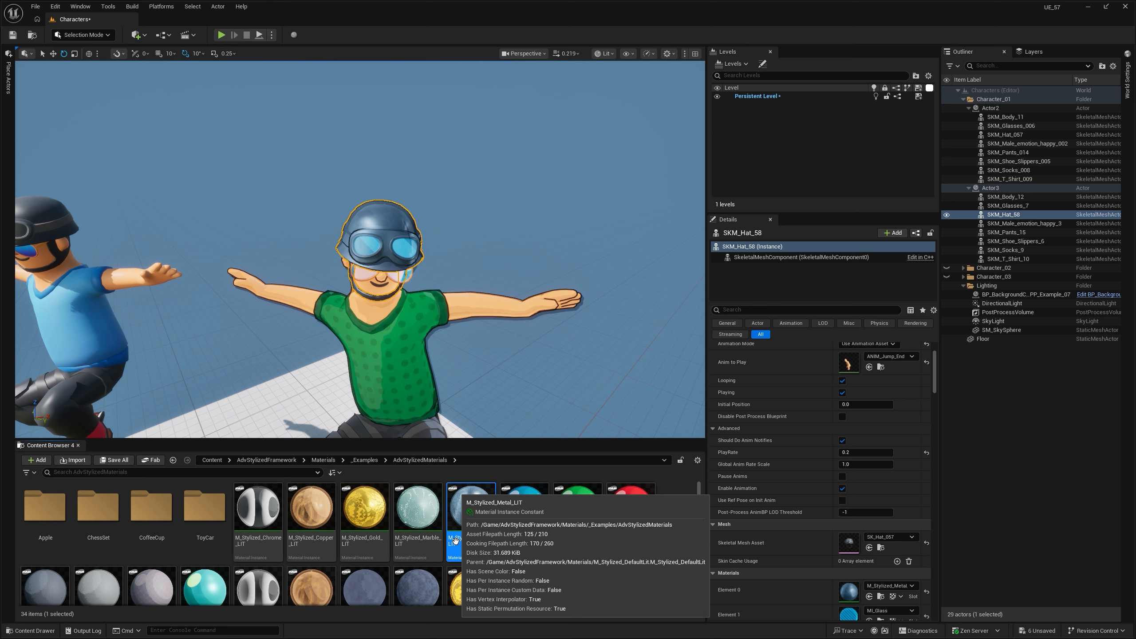
# - Place a temporary point light at the outlined character's helmet, move it around to test the metal's shading, and delete it
pyautogui.moveTo(432, 381); pyautogui.dragTo(385, 358, button='right')
pyautogui.press('s')
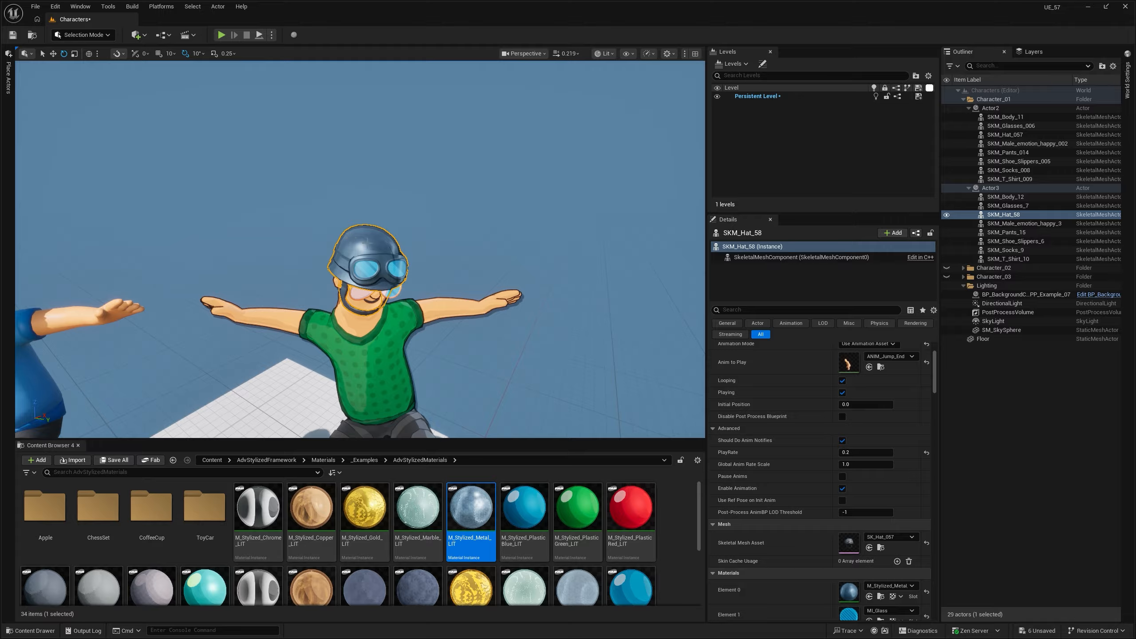
pyautogui.press('l')
pyautogui.click(368, 242)
pyautogui.moveTo(455, 167); pyautogui.dragTo(284, 142)
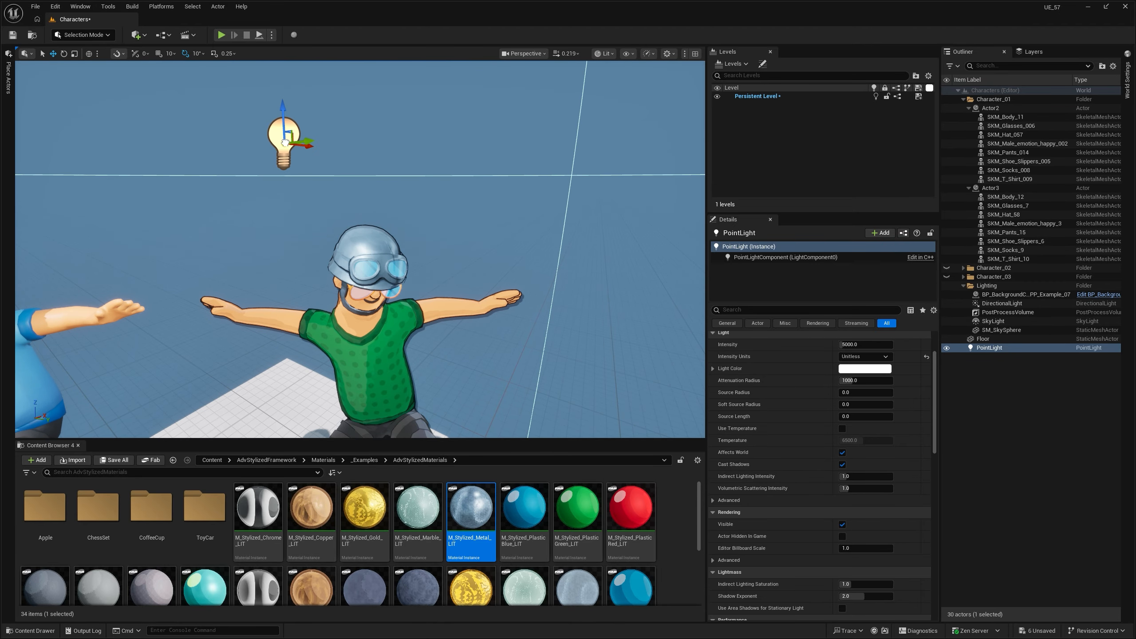
pyautogui.press('Delete')
pyautogui.moveTo(287, 143)
pyautogui.mouseDown(button='right')
pyautogui.moveTo(214, 143)
pyautogui.moveTo(273, 143)
pyautogui.mouseUp(button='right')
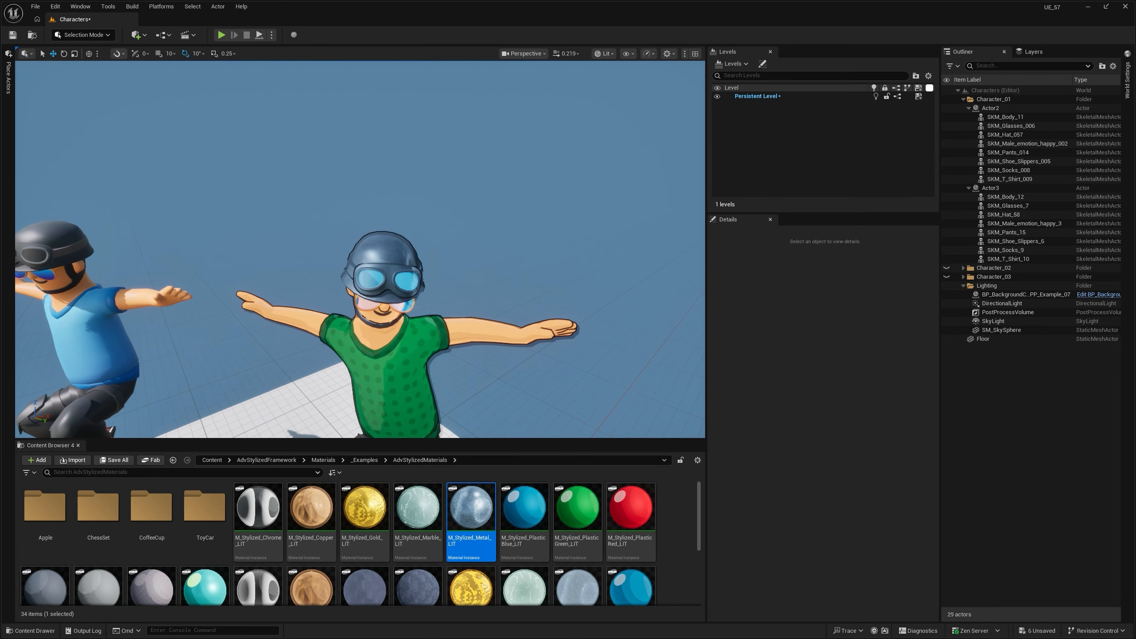
pyautogui.press('s')
pyautogui.moveTo(415, 248); pyautogui.dragTo(415, 313, button='right')
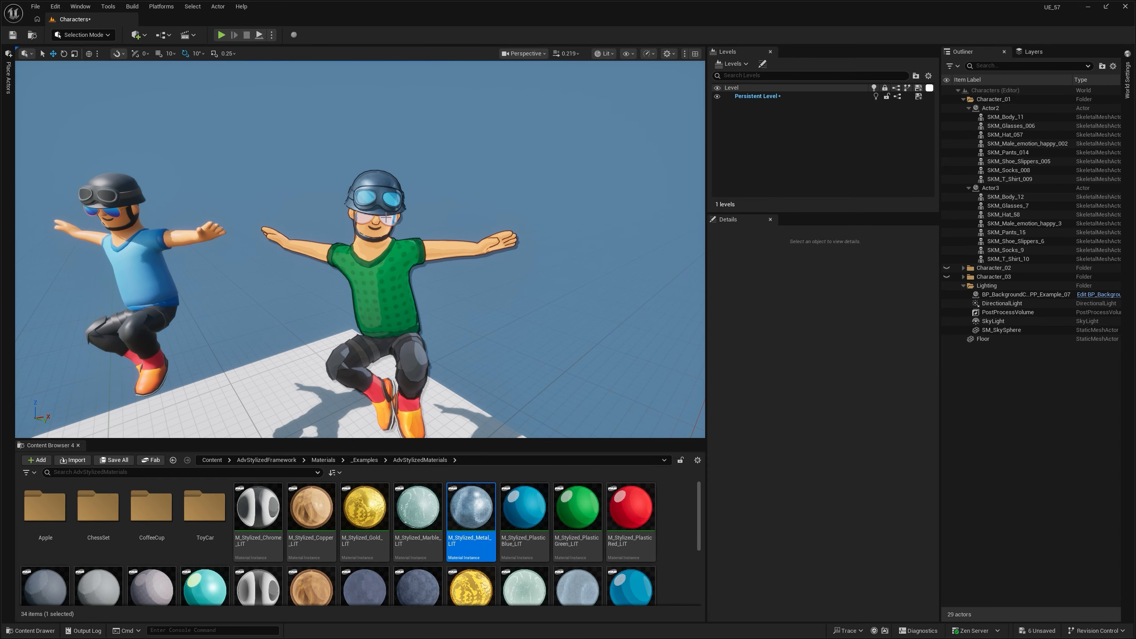
# - Look through the example material instances in AdvStylizedMaterials and select the outlined character's hat SKM_Hat_58
pyautogui.scroll(3, 386, 218)
pyautogui.scroll(-2, 414, 541)
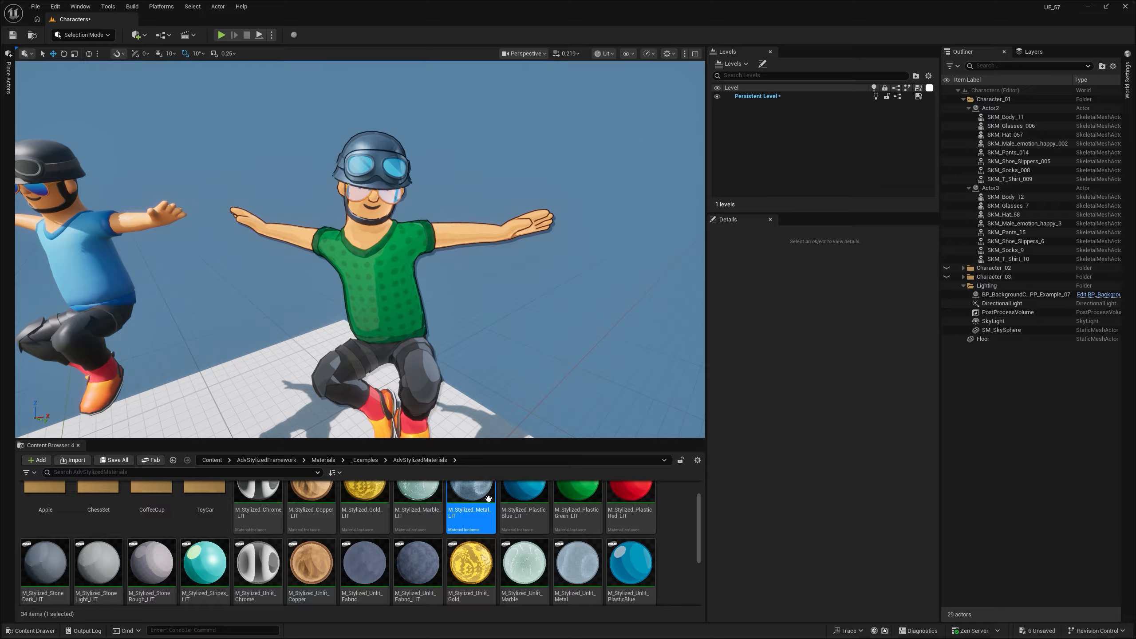
pyautogui.scroll(-1, 577, 537)
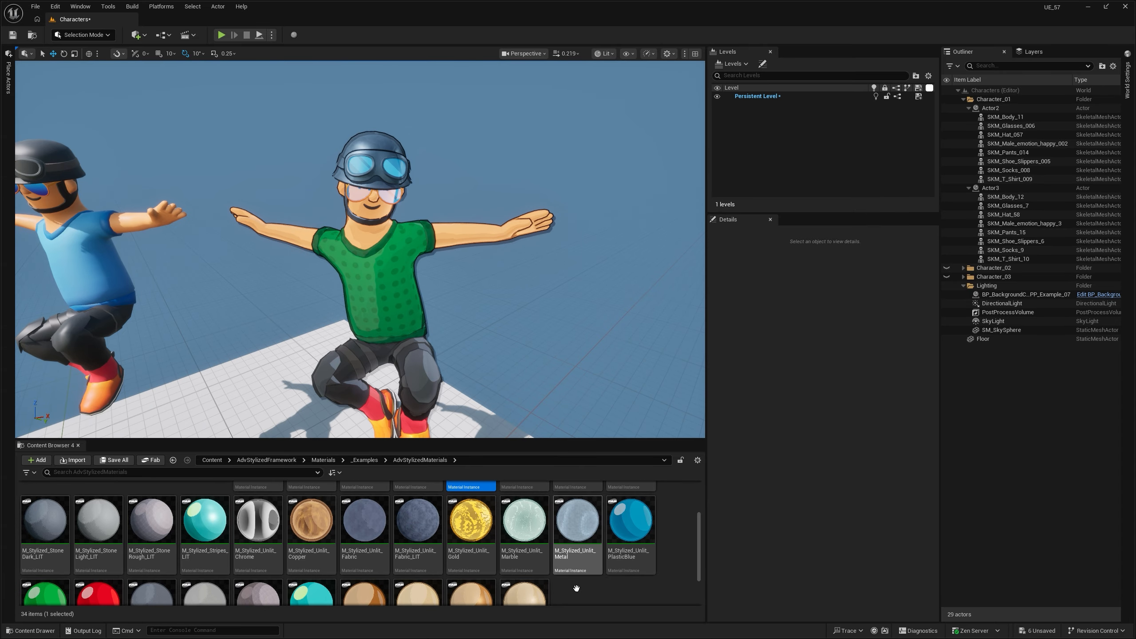
pyautogui.moveTo(353, 197); pyautogui.dragTo(390, 175, button='right')
pyautogui.press('w')
pyautogui.press('s')
pyautogui.click(344, 215)
pyautogui.scroll(3, 524, 537)
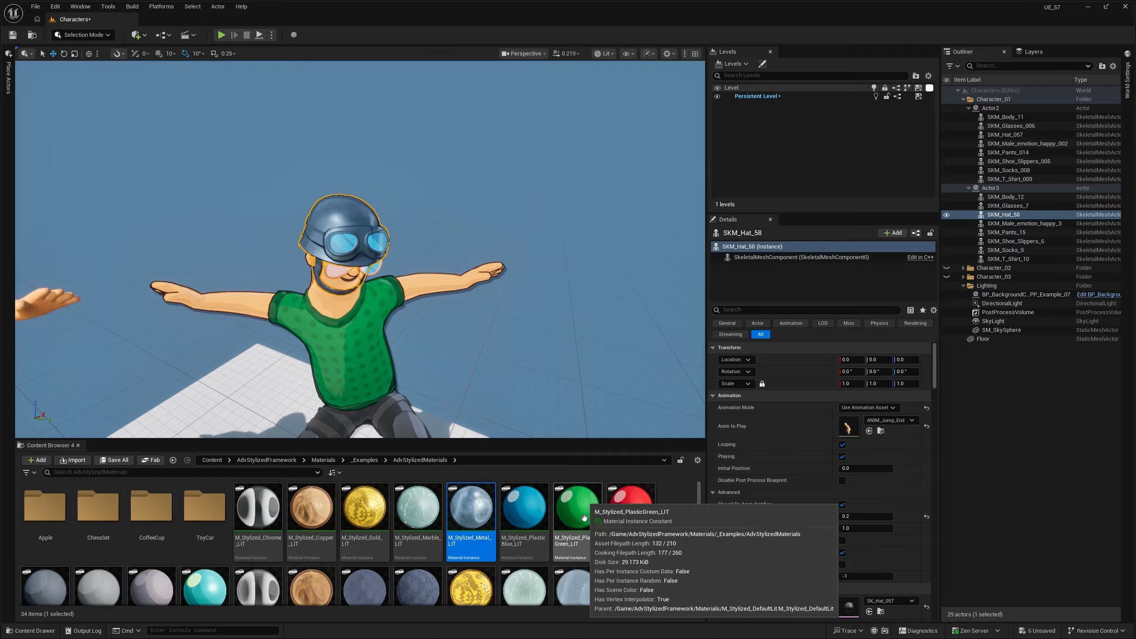
# - Try M_Stylized_PlasticBlue_LIT, M_Stylized_Copper_LIT and M_Stylized_Gold_LIT on the outlined character's helmet and goggles, and undo all of them
pyautogui.click(502, 490)
pyautogui.moveTo(502, 490); pyautogui.dragTo(342, 221)
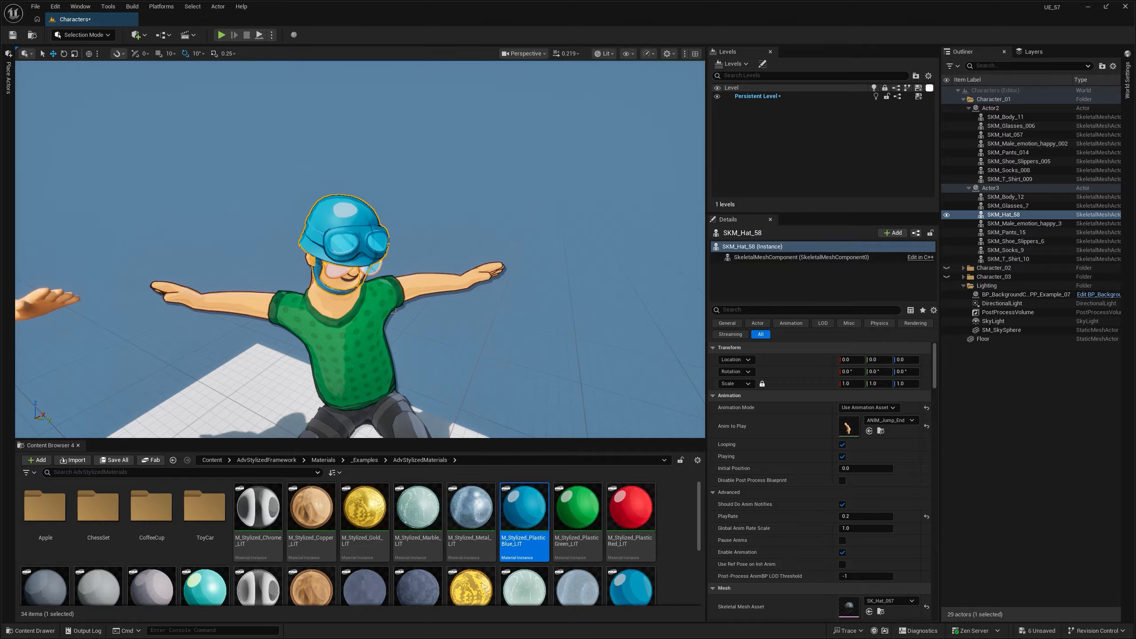
pyautogui.moveTo(365, 508); pyautogui.dragTo(333, 226)
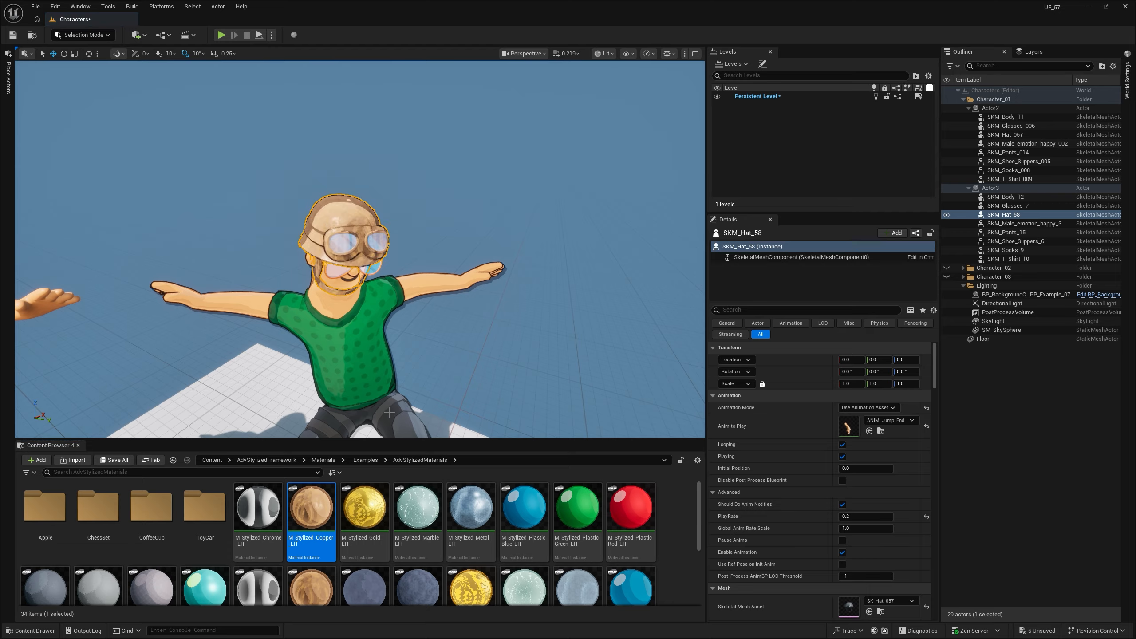
pyautogui.moveTo(367, 496); pyautogui.dragTo(353, 244)
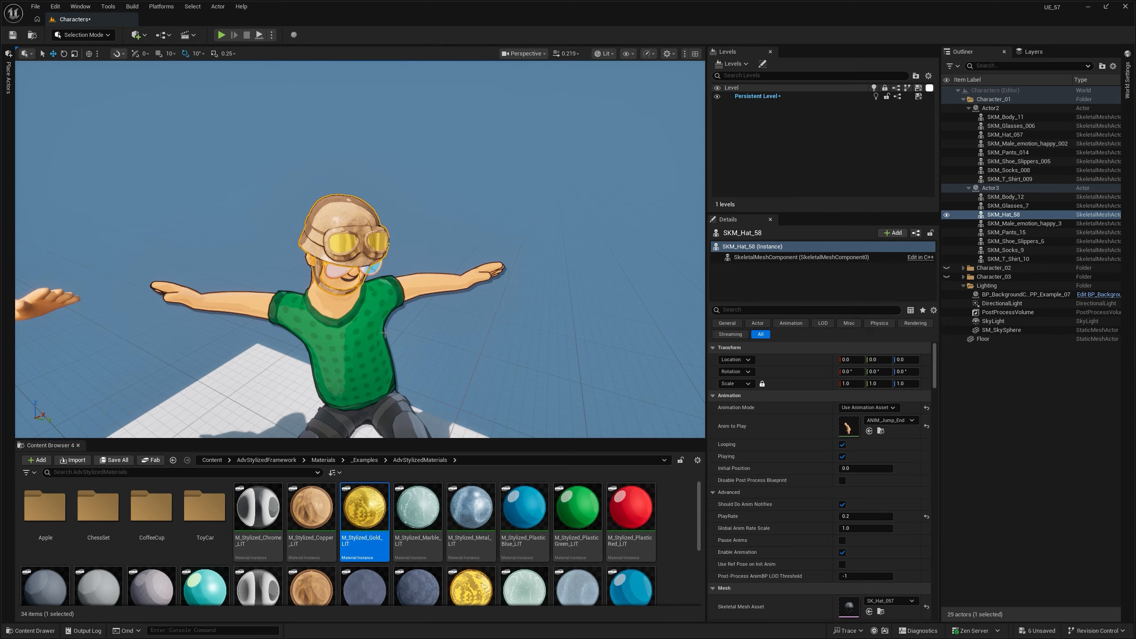
pyautogui.hotkey('ctrl', 'z')
pyautogui.hotkey('ctrl', 'z')
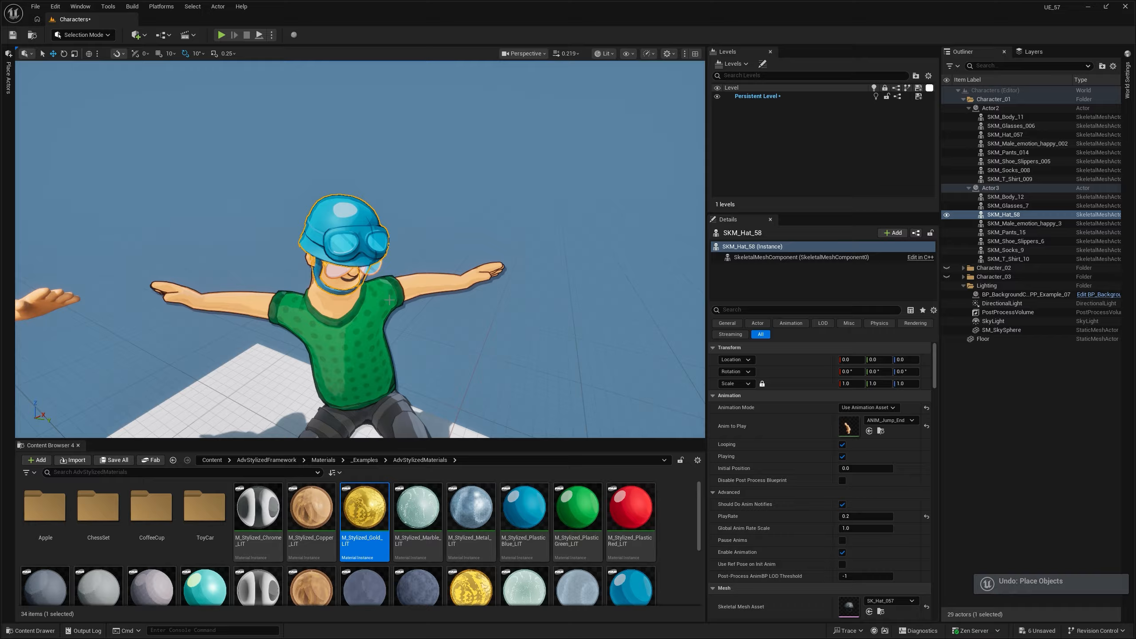
pyautogui.hotkey('ctrl', 'z')
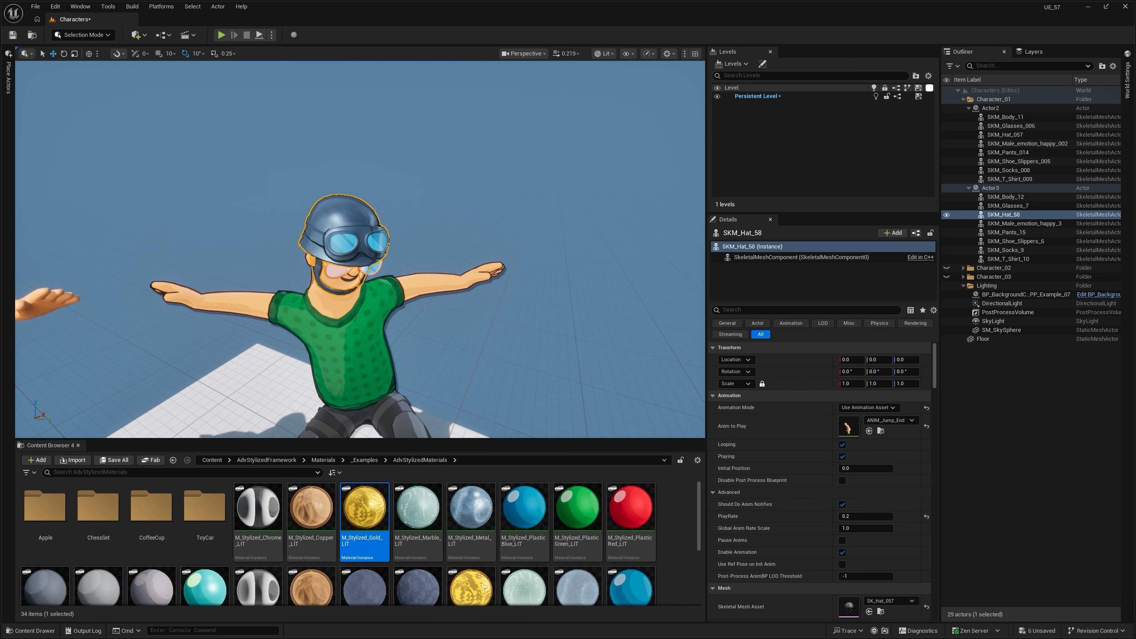
# - Open the example M_Stylized_Metal_LIT and the hat's own metal material instance, compare their parameters, and minimize the window
pyautogui.click(471, 510)
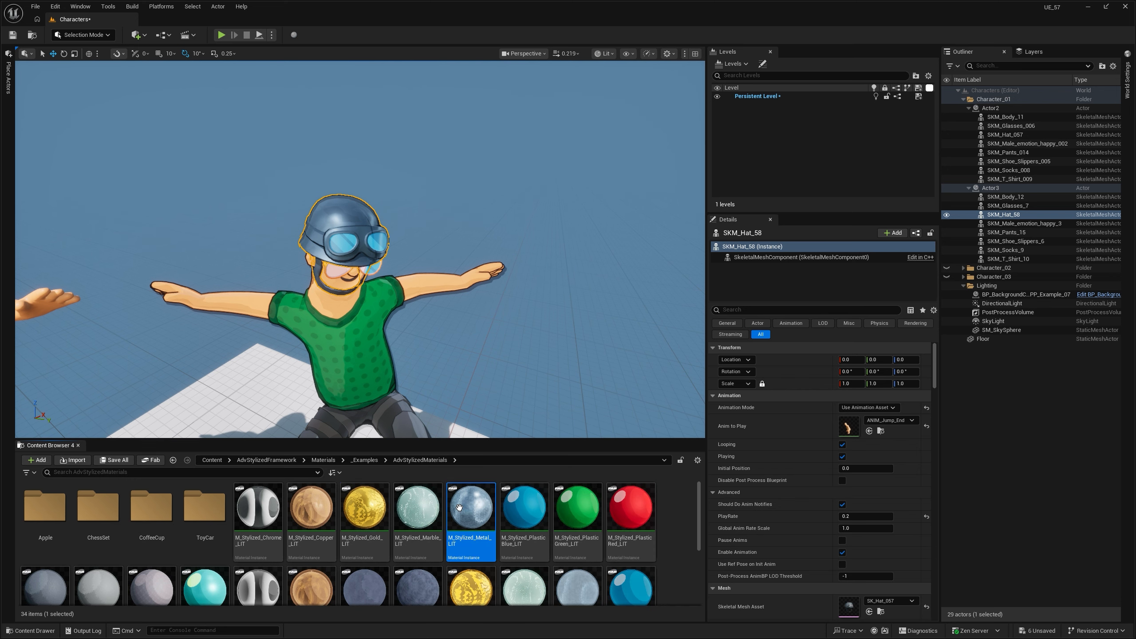
pyautogui.doubleClick(459, 507)
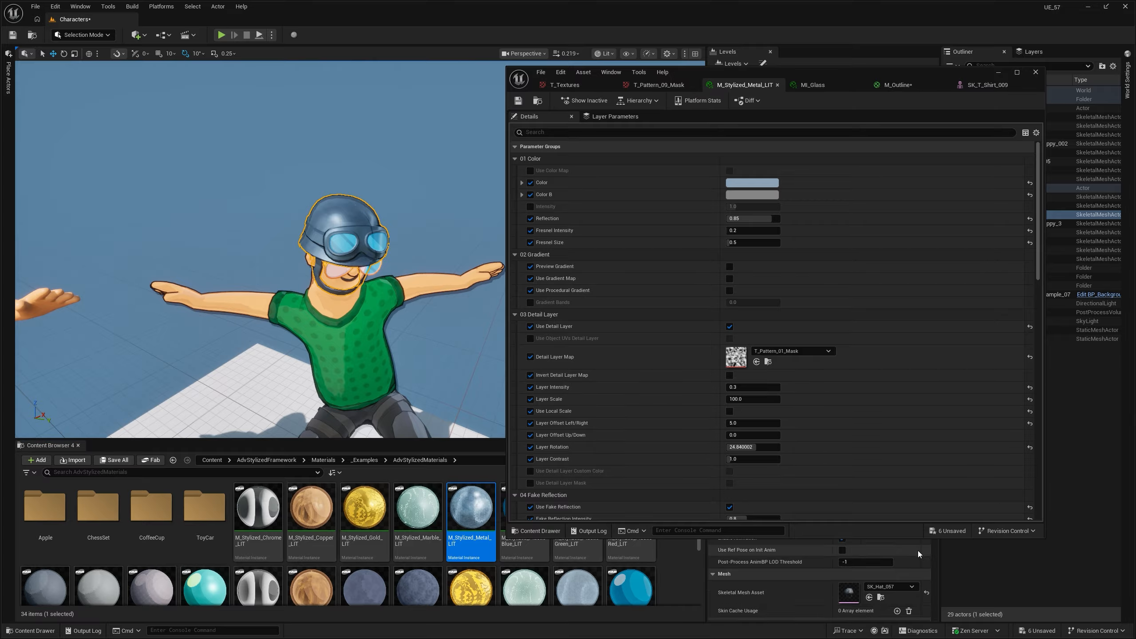
pyautogui.scroll(-2, 918, 554)
pyautogui.doubleClick(849, 571)
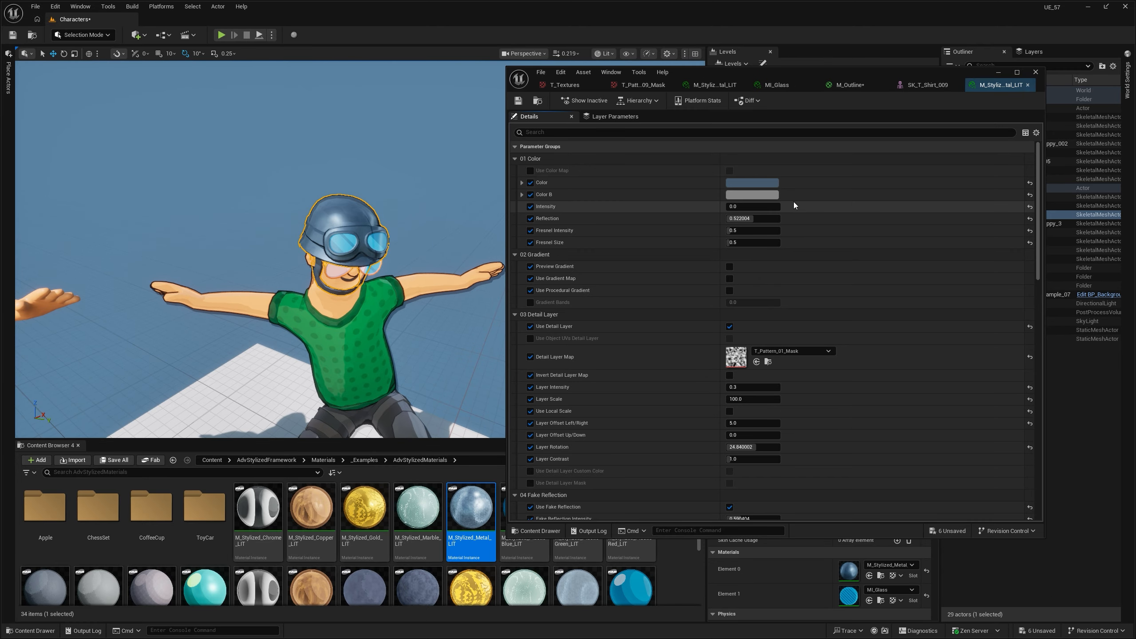
pyautogui.scroll(-2, 813, 348)
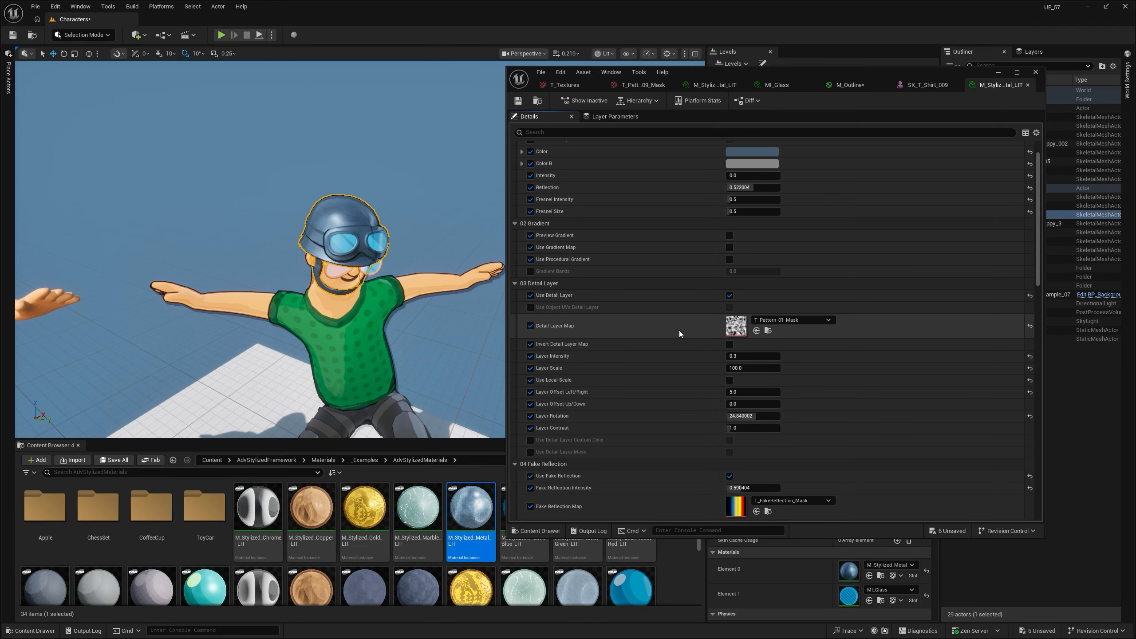
pyautogui.click(998, 72)
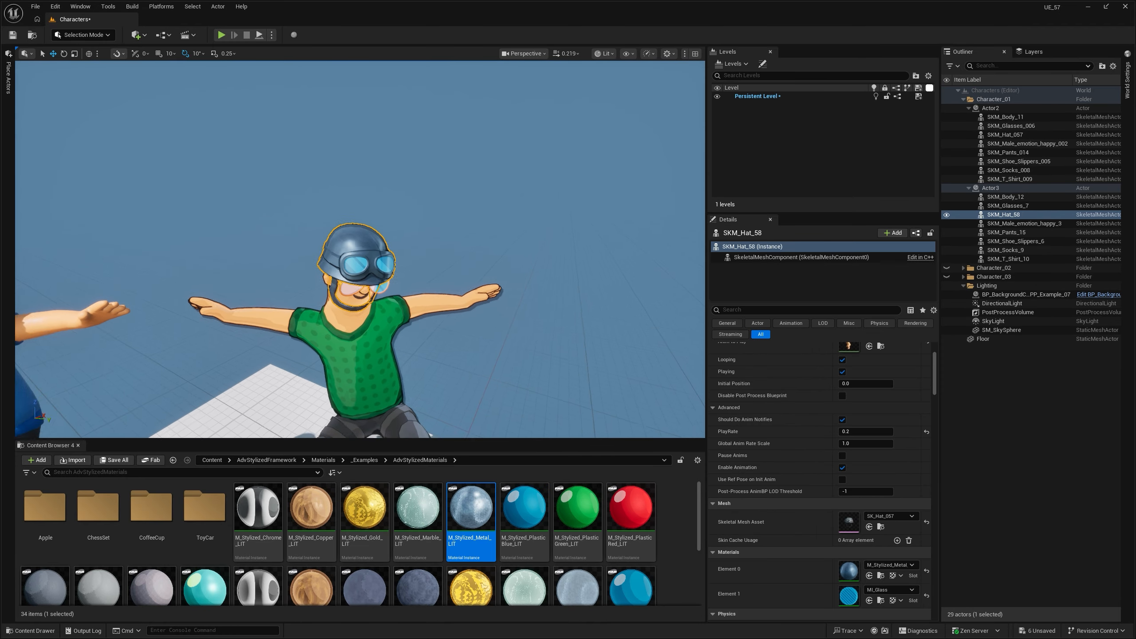
# - Deselect the hat and compare the two characters in the Base Color view mode before returning to Lit
pyautogui.moveTo(360, 249); pyautogui.dragTo(374, 311, button='right')
pyautogui.press('Escape')
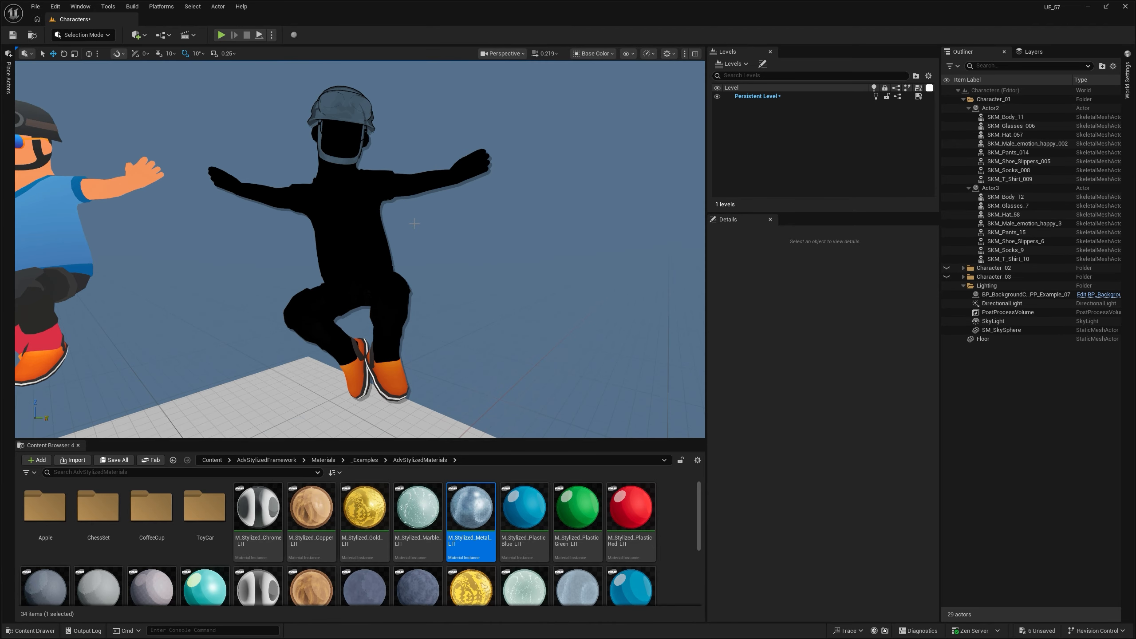
pyautogui.moveTo(360, 250); pyautogui.dragTo(361, 235, button='right')
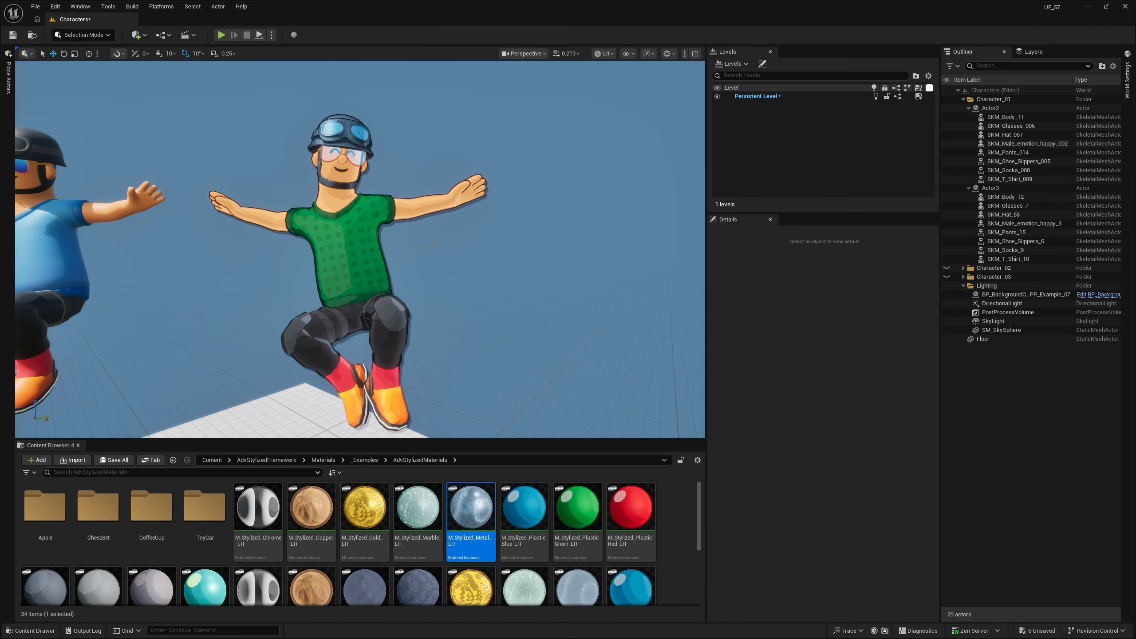
pyautogui.moveTo(360, 249); pyautogui.dragTo(359, 254, button='right')
# - Open the MI_Character_01_Shoes material instance from the outlined character's shoes and review its parameters
pyautogui.press('w')
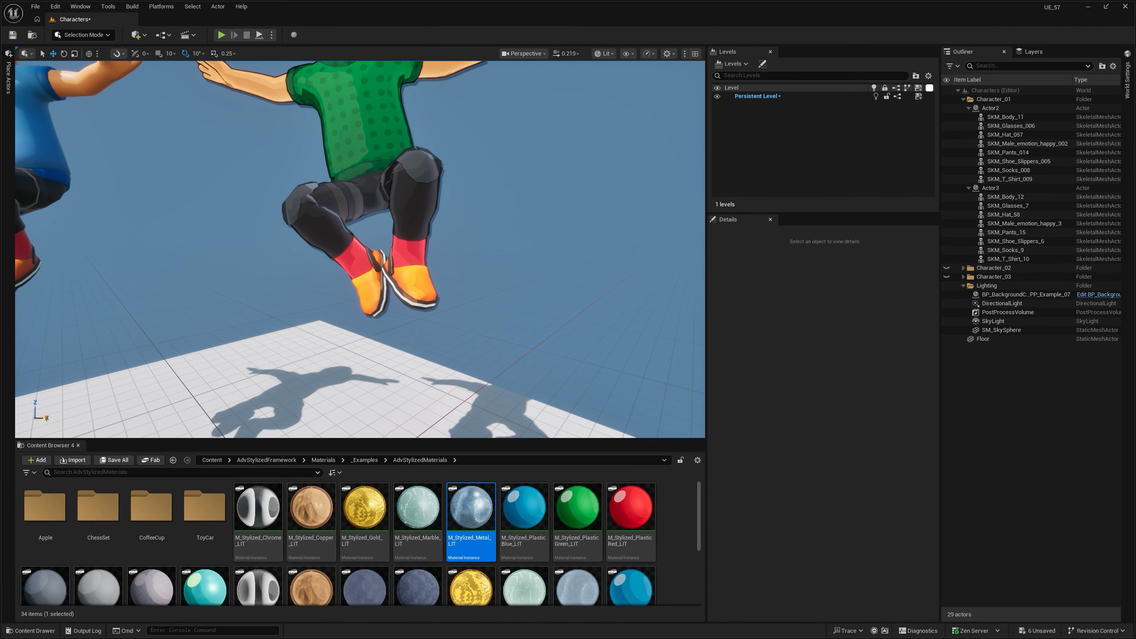
pyautogui.click(413, 284)
pyautogui.scroll(-8, 793, 482)
pyautogui.doubleClick(856, 434)
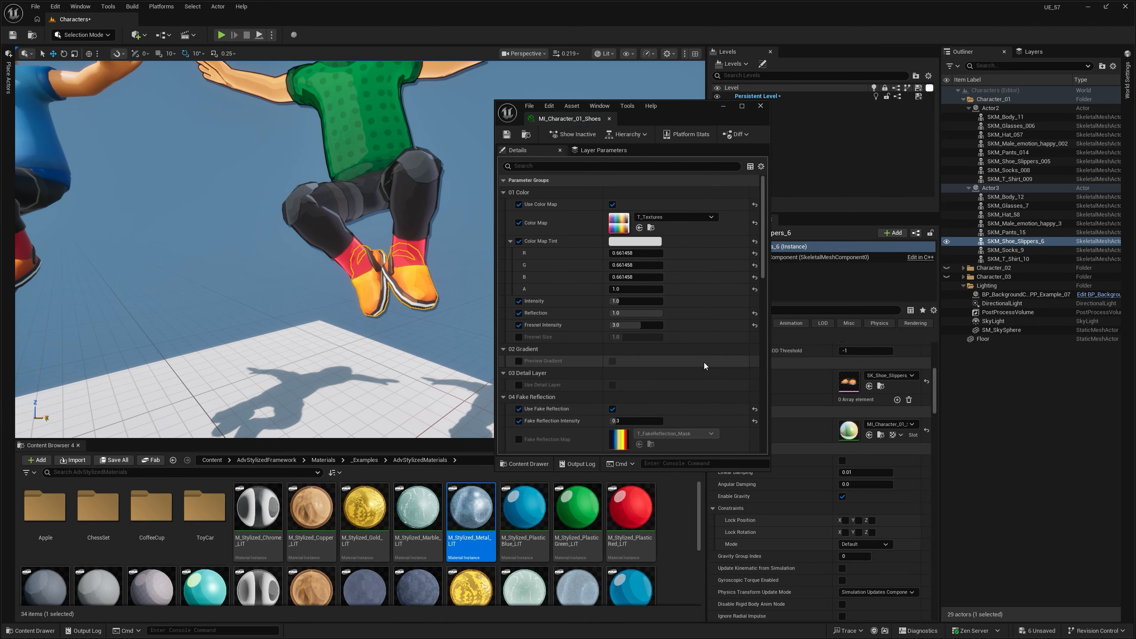
pyautogui.scroll(-10, 674, 392)
pyautogui.scroll(10, 674, 392)
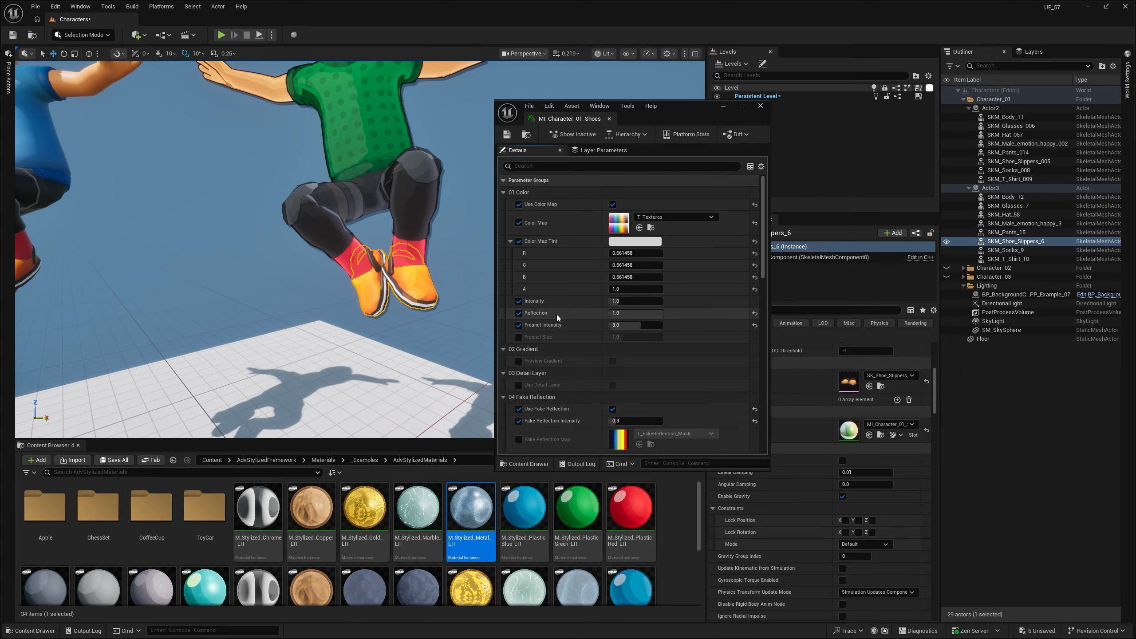
# - Test the Reflection value of MI_Character_01_Shoes and leave it at 1.0
pyautogui.press('w')
pyautogui.moveTo(465, 322); pyautogui.dragTo(476, 323, button='right')
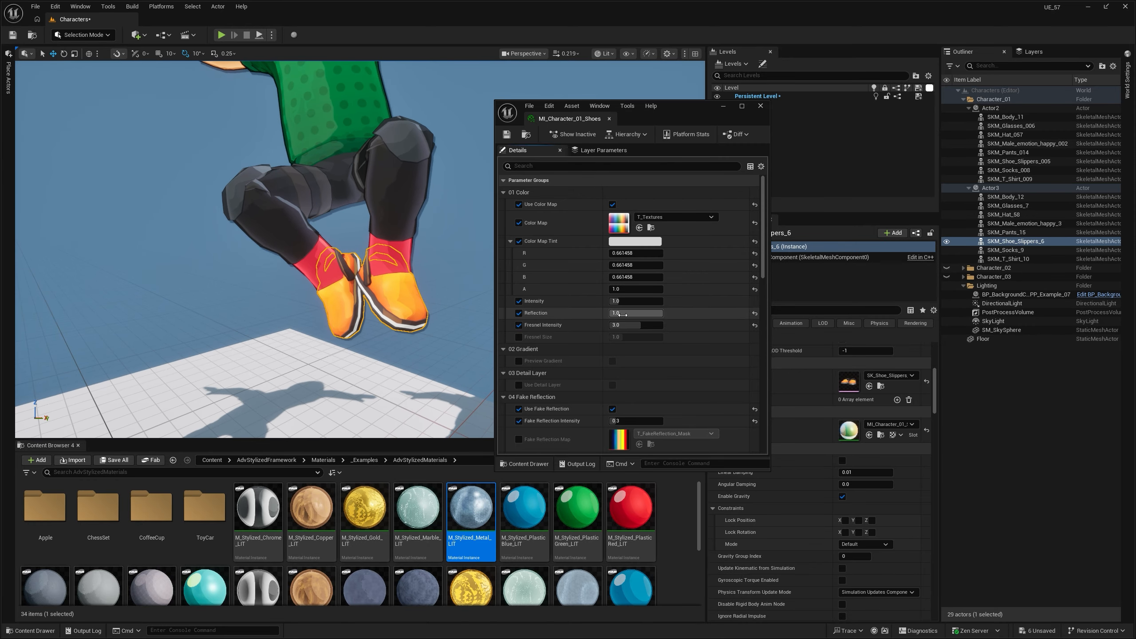
pyautogui.press('Return')
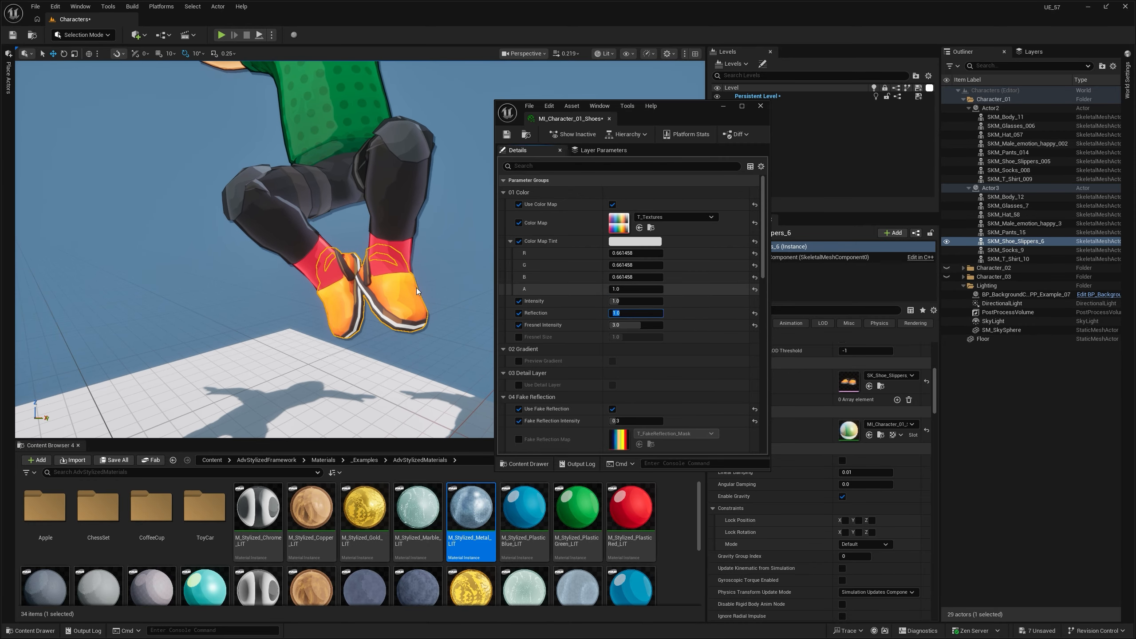
# - Examine the reflections on the outlined character's shoes from several angles, leaving the shoes deselected
pyautogui.keyDown('alt'); pyautogui.moveTo(420, 278); pyautogui.dragTo(393, 273); pyautogui.keyUp('alt')
pyautogui.keyDown('alt'); pyautogui.moveTo(313, 273); pyautogui.dragTo(441, 284); pyautogui.keyUp('alt')
pyautogui.press('Escape')
pyautogui.moveTo(360, 270)
pyautogui.keyDown('alt'); pyautogui.mouseDown()
pyautogui.moveTo(441, 271)
pyautogui.moveTo(360, 270)
pyautogui.mouseUp(); pyautogui.keyUp('alt')
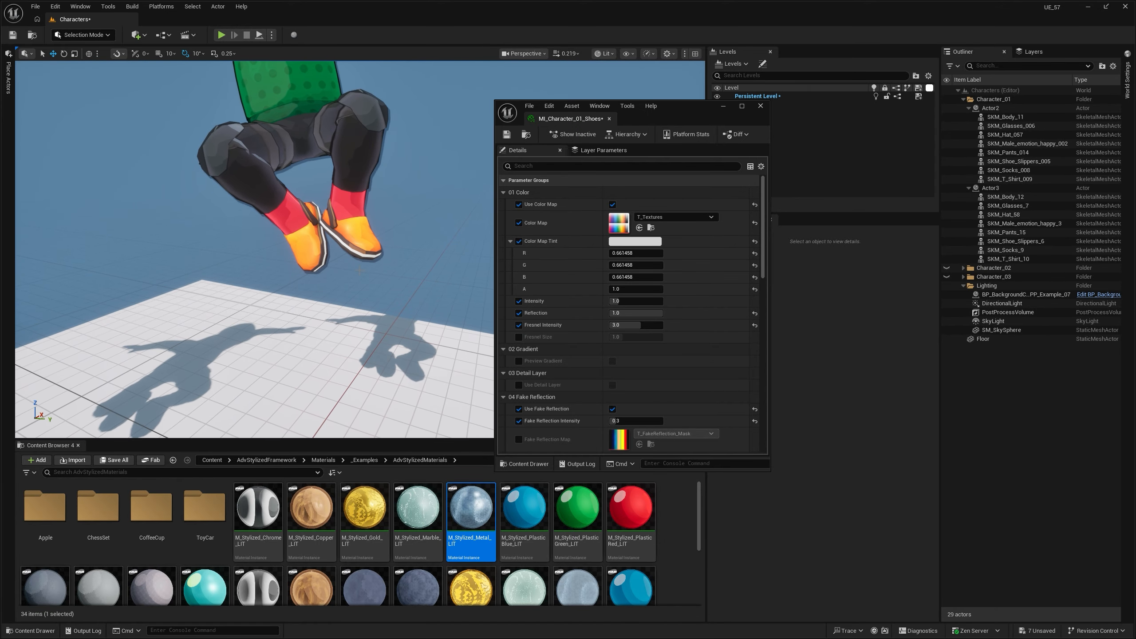
pyautogui.click(369, 240)
pyautogui.scroll(2, 370, 240)
pyautogui.keyDown('alt'); pyautogui.moveTo(420, 315); pyautogui.dragTo(385, 305); pyautogui.keyUp('alt')
pyautogui.press('Escape')
pyautogui.scroll(-5, 400, 360)
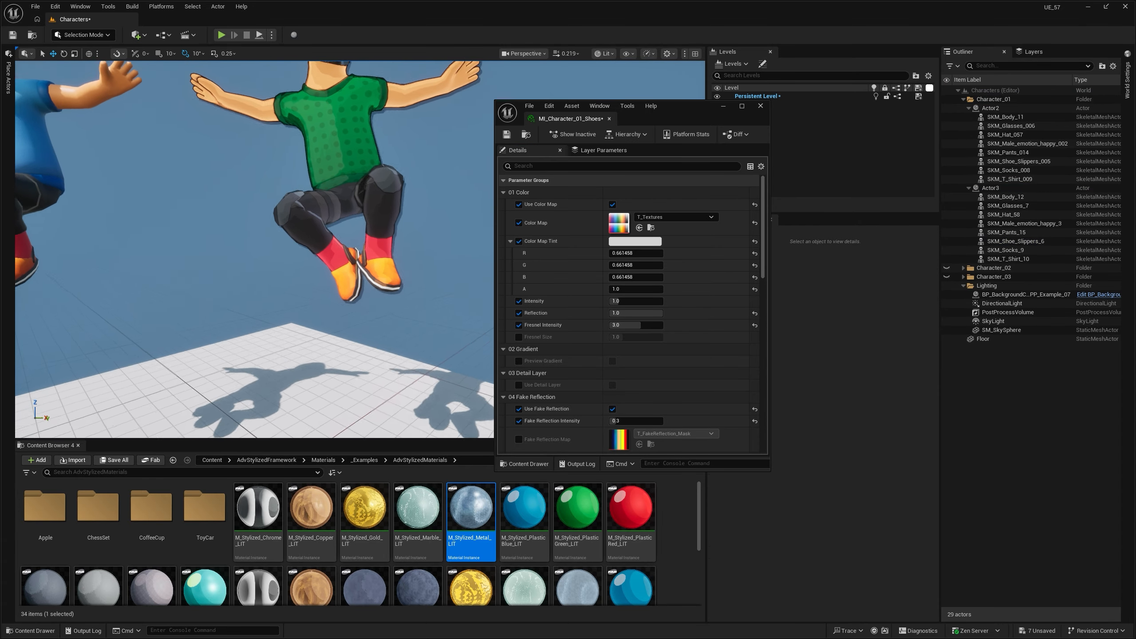
pyautogui.moveTo(385, 291); pyautogui.dragTo(380, 353, button='middle')
pyautogui.moveTo(609, 349)
pyautogui.mouseDown(button='right')
pyautogui.moveTo(609, 290)
pyautogui.moveTo(609, 349)
pyautogui.mouseUp(button='right')
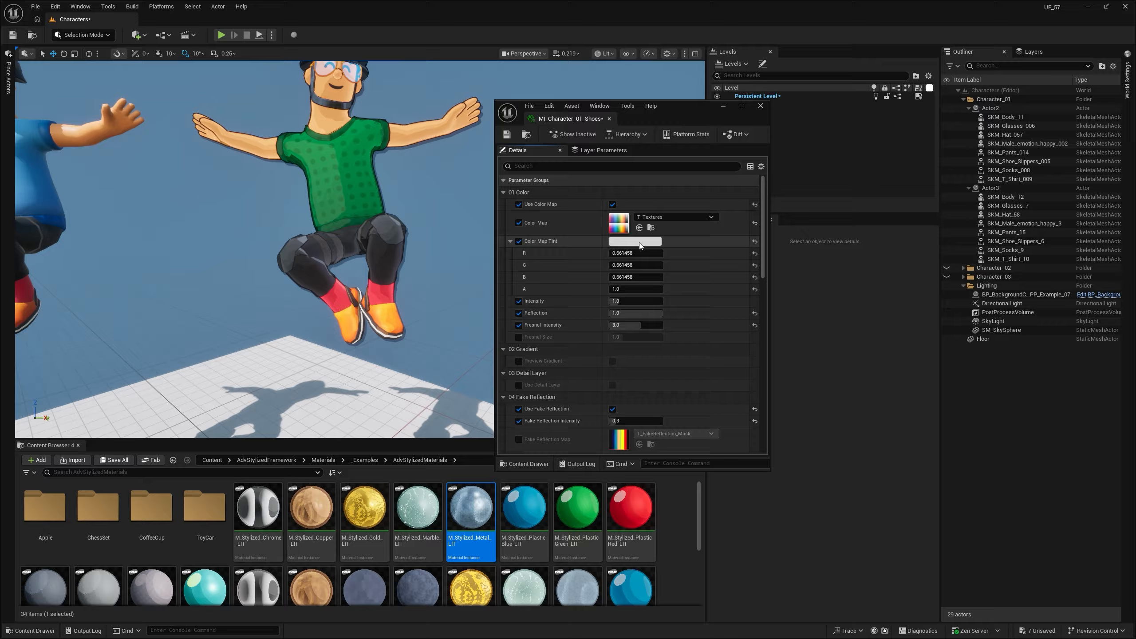
# - Try a slightly yellowish Color Map Tint on the shoe material, cancel it, and minimize the material window
pyautogui.click(640, 243)
pyautogui.moveTo(687, 312)
pyautogui.mouseDown()
pyautogui.moveTo(689, 278)
pyautogui.moveTo(689, 314)
pyautogui.mouseUp()
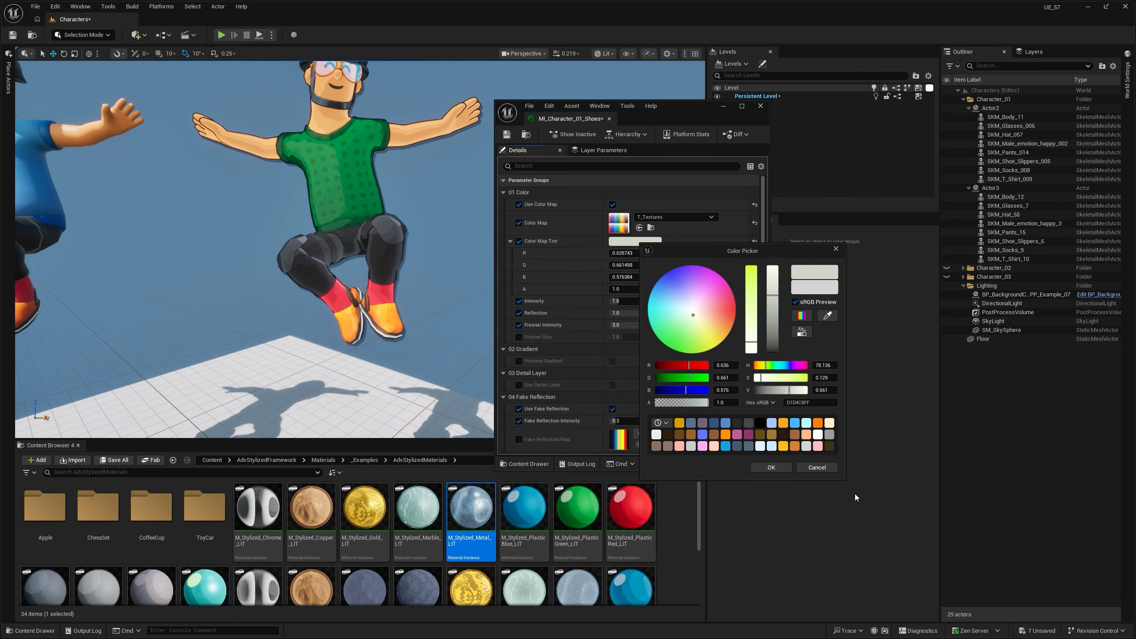
pyautogui.click(817, 467)
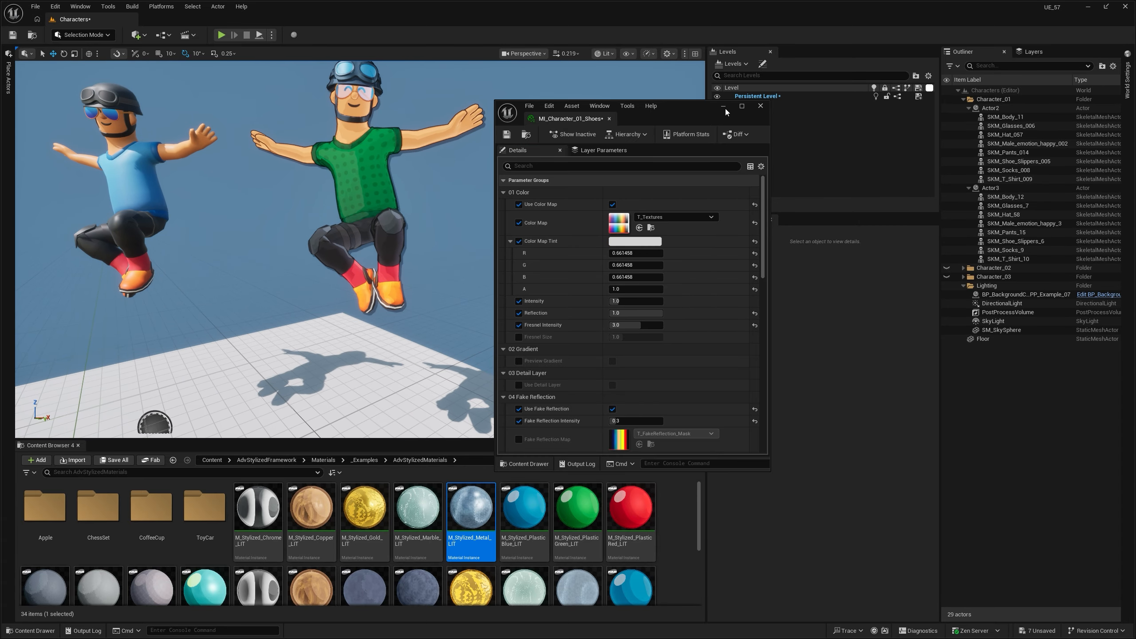
pyautogui.click(724, 106)
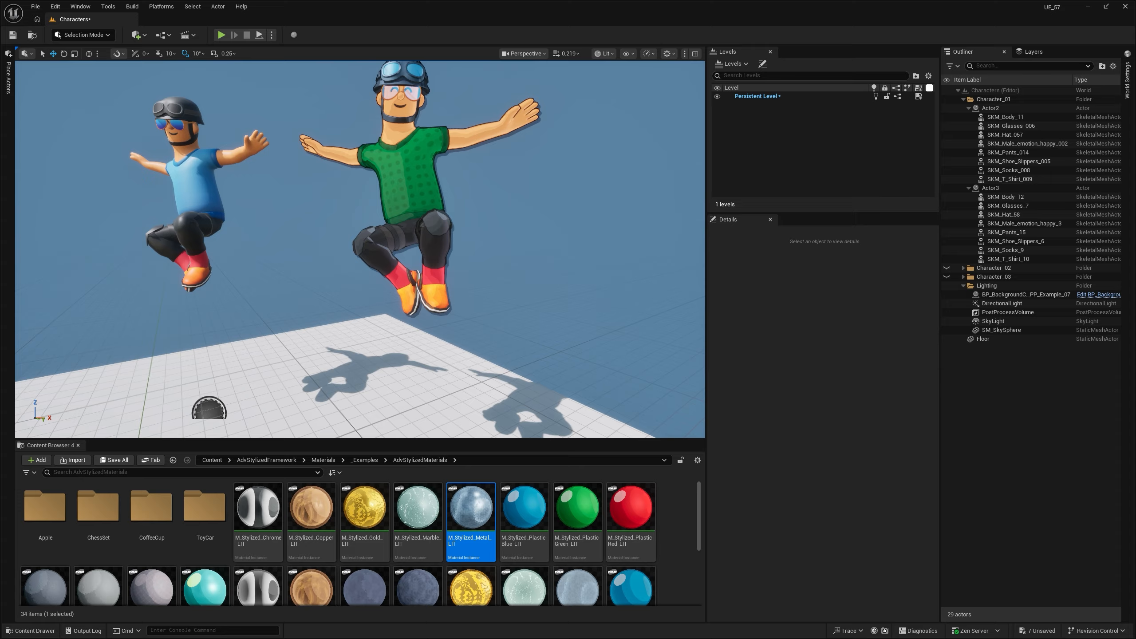
# - Browse to the outlined character's shirt material in Materials > Character_01 and select the MI_Glass material instance there
pyautogui.click(419, 179)
pyautogui.scroll(-5, 865, 533)
pyautogui.click(881, 590)
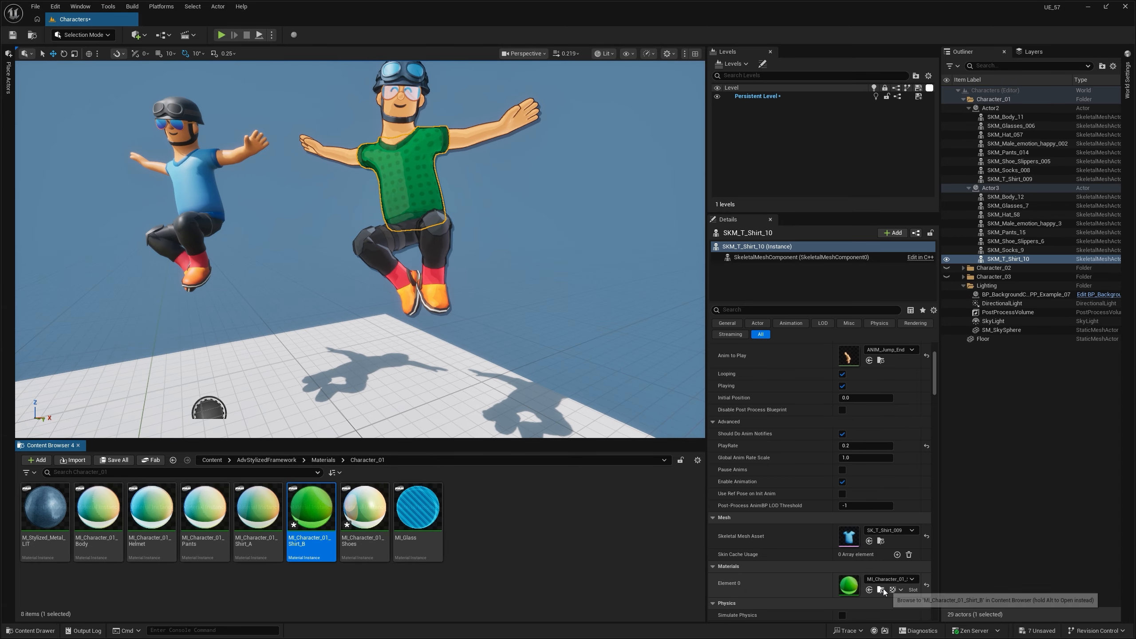
pyautogui.click(440, 503)
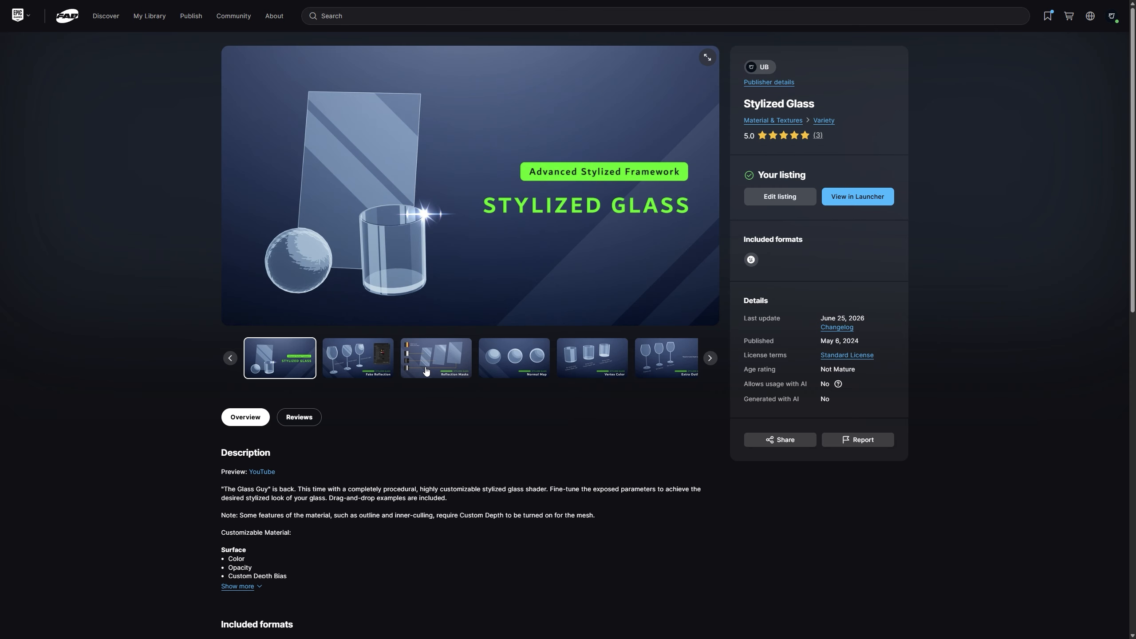
# - View the Reflection Masks image on Fab's Stylized Glass page, and examine both characters' glasses and goggles in Unreal Editor
pyautogui.click(436, 358)
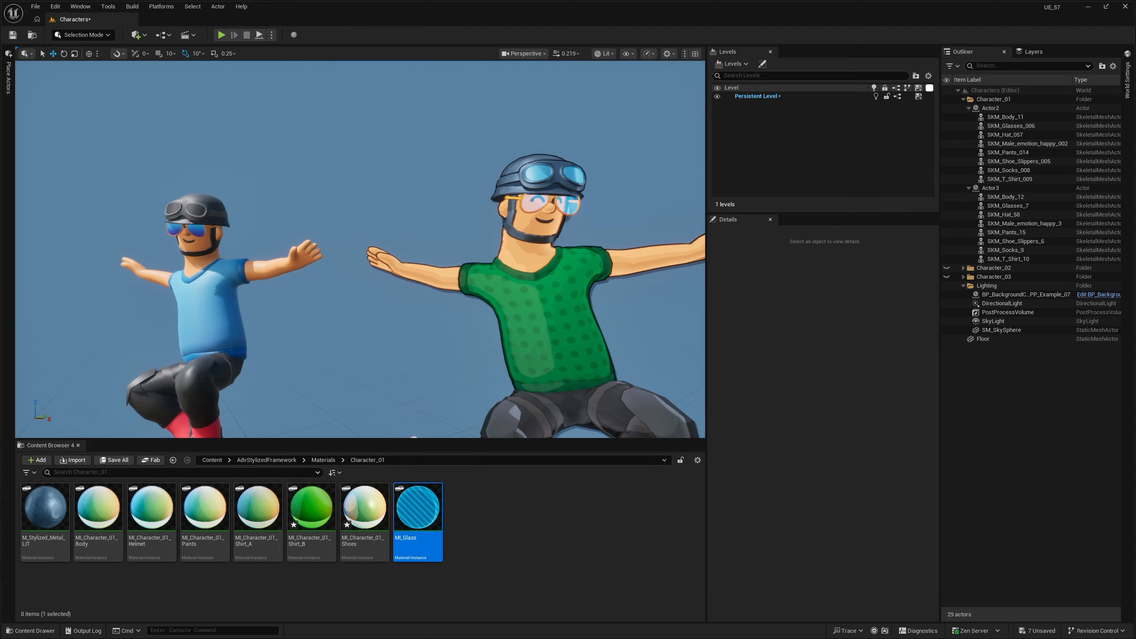
pyautogui.moveTo(321, 288)
pyautogui.mouseDown(button='right')
pyautogui.moveTo(358, 288)
pyautogui.moveTo(320, 288)
pyautogui.mouseUp(button='right')
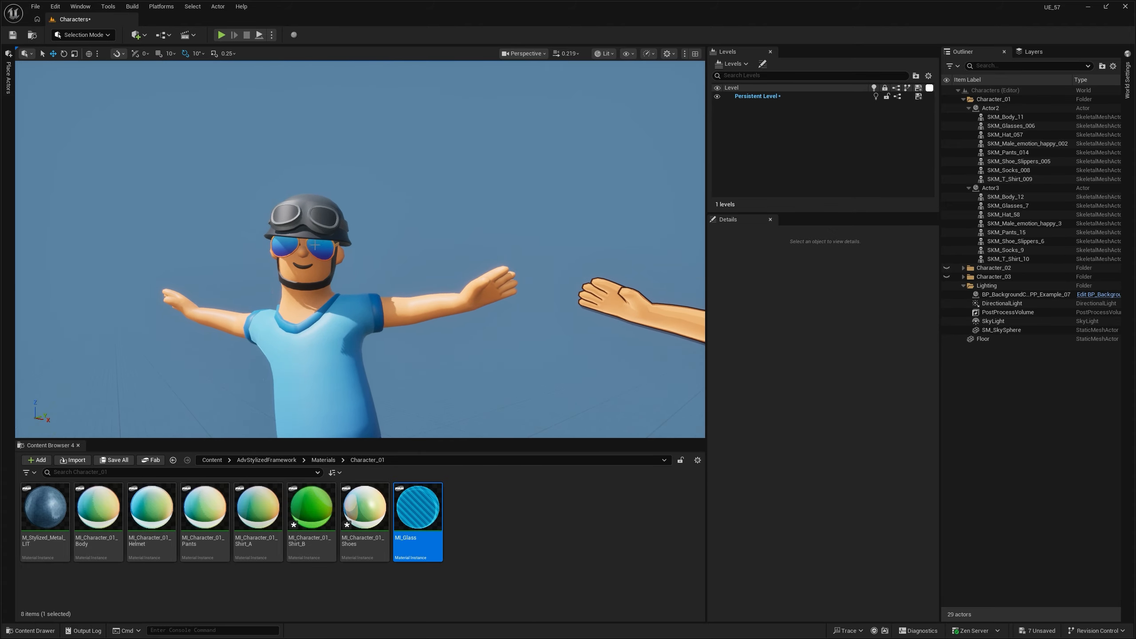
pyautogui.press('d')
pyautogui.moveTo(315, 245); pyautogui.dragTo(271, 241, button='right')
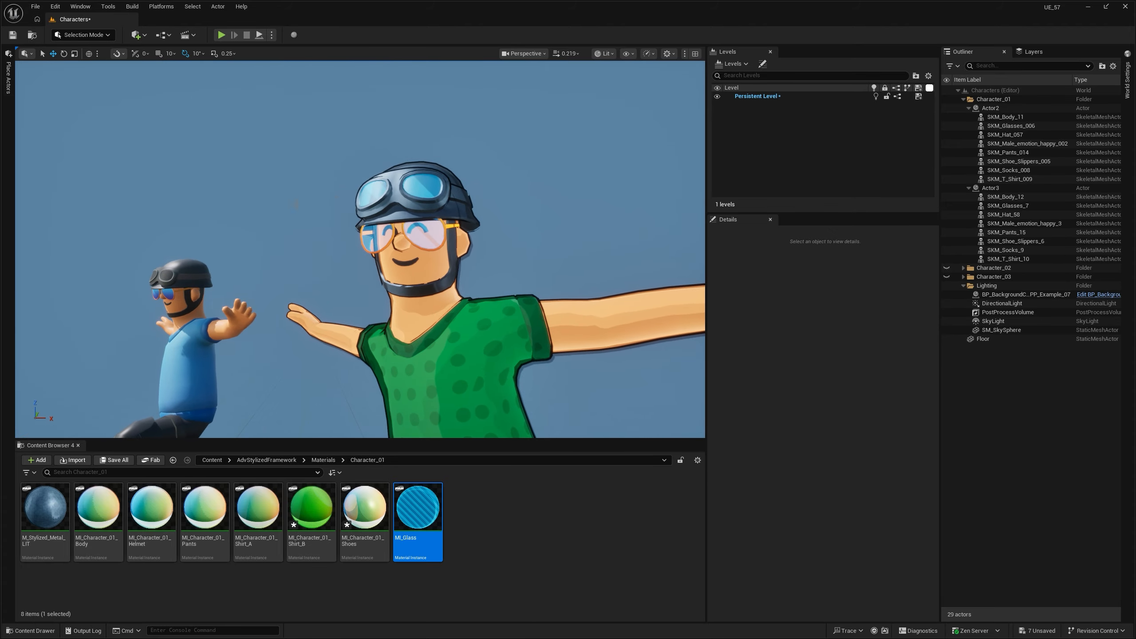
pyautogui.moveTo(404, 262); pyautogui.dragTo(342, 61, button='right')
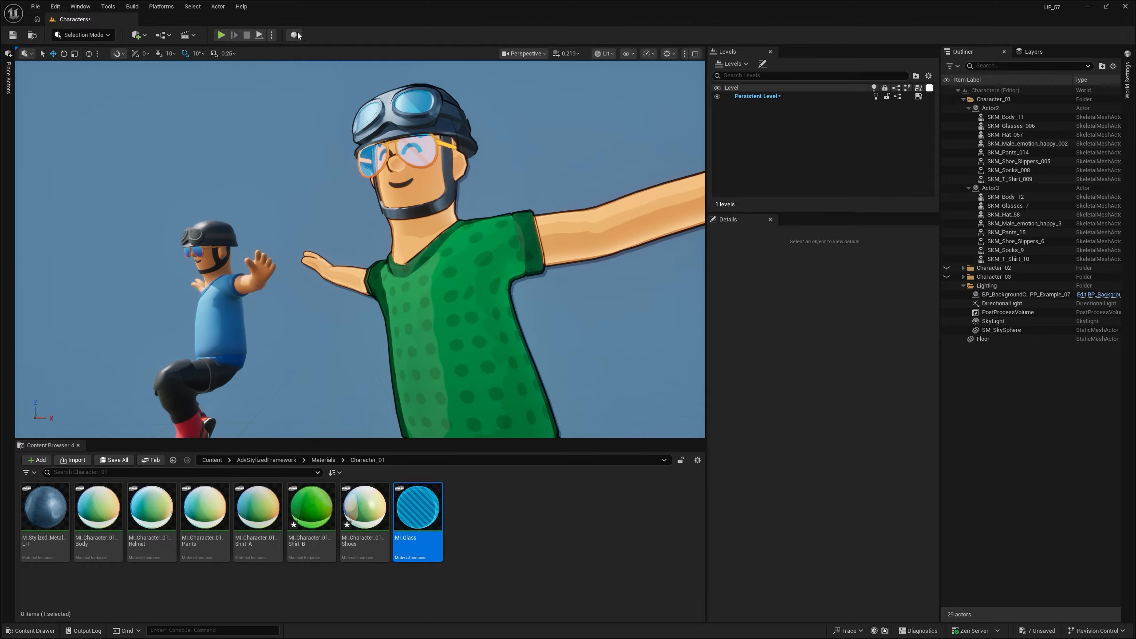
# - Place a temporary plane beside the outlined character, rotate it upright, apply MI_Glass to check its look, and delete it
pyautogui.press('s')
pyautogui.moveTo(313, 179); pyautogui.dragTo(311, 223, button='right')
pyautogui.hotkey('shift', '1')
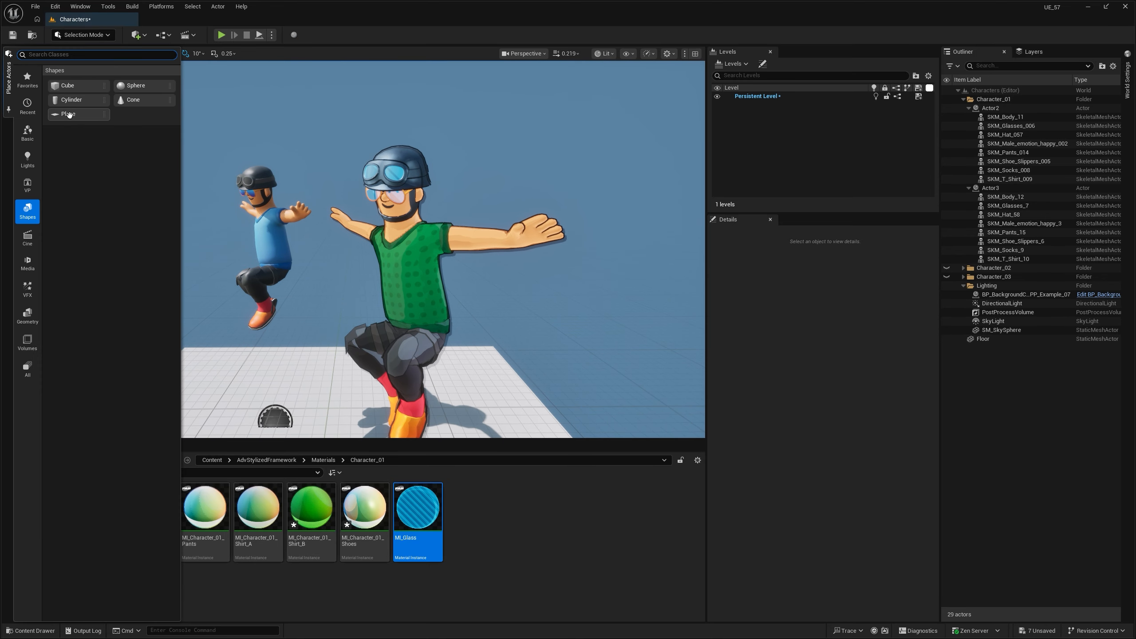
pyautogui.moveTo(68, 115); pyautogui.dragTo(402, 251)
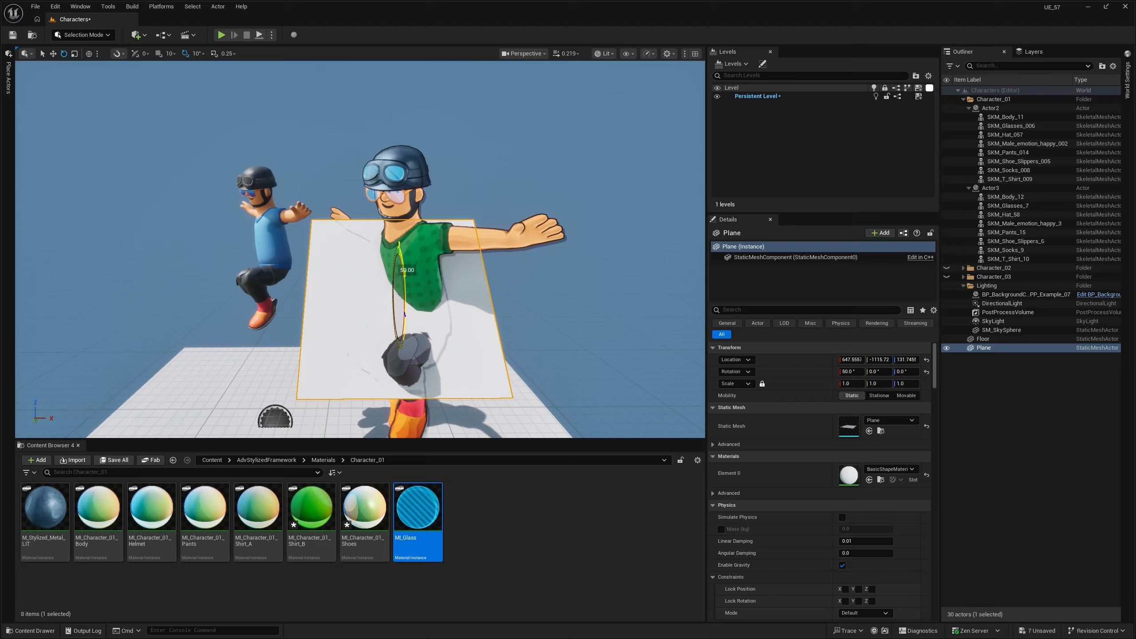
pyautogui.moveTo(398, 293); pyautogui.dragTo(177, 207)
pyautogui.moveTo(418, 510); pyautogui.dragTo(305, 283)
pyautogui.moveTo(306, 283); pyautogui.dragTo(278, 283, button='right')
pyautogui.moveTo(521, 312); pyautogui.dragTo(506, 268, button='right')
pyautogui.click(358, 268)
pyautogui.press('Delete')
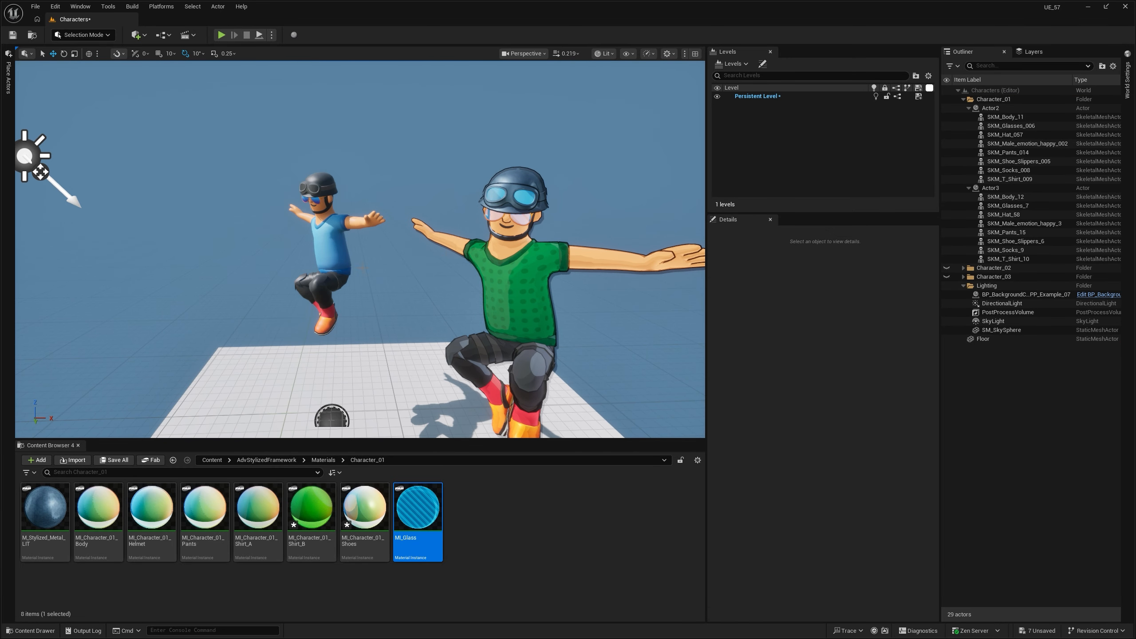
pyautogui.moveTo(479, 178); pyautogui.dragTo(515, 194, button='right')
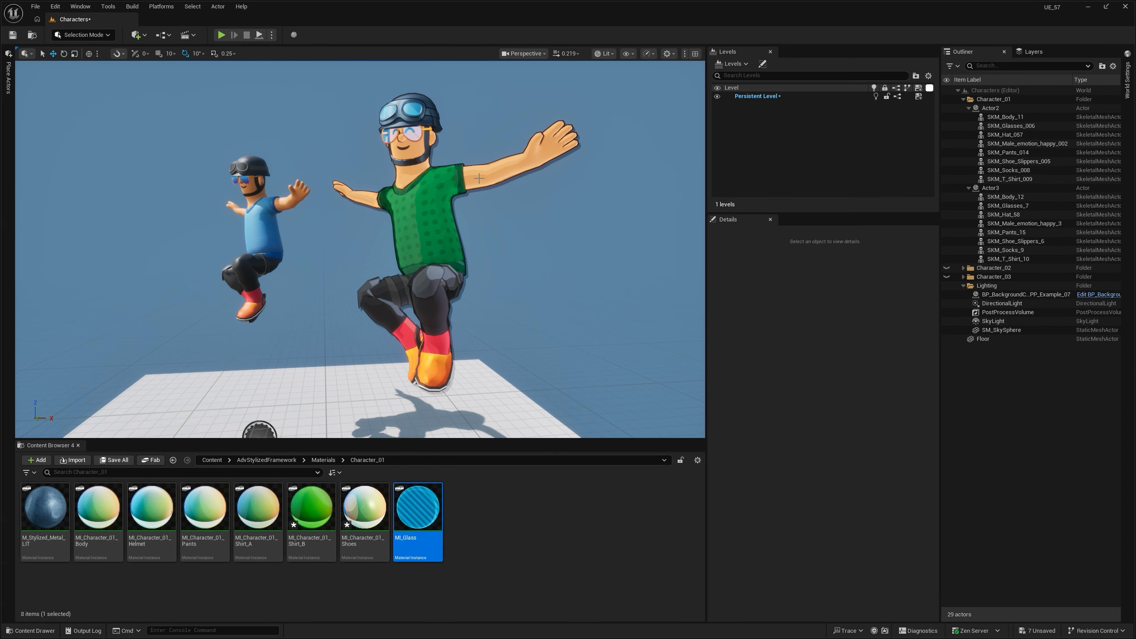
# - Examine the outlined character, then select PostProcessVolume and inspect the PP_Outline entry in its Post Process Materials array
pyautogui.moveTo(556, 304)
pyautogui.mouseDown(button='right')
pyautogui.moveTo(586, 320)
pyautogui.moveTo(608, 307)
pyautogui.moveTo(578, 305)
pyautogui.mouseUp(button='right')
pyautogui.press('F11')
pyautogui.press('F11')
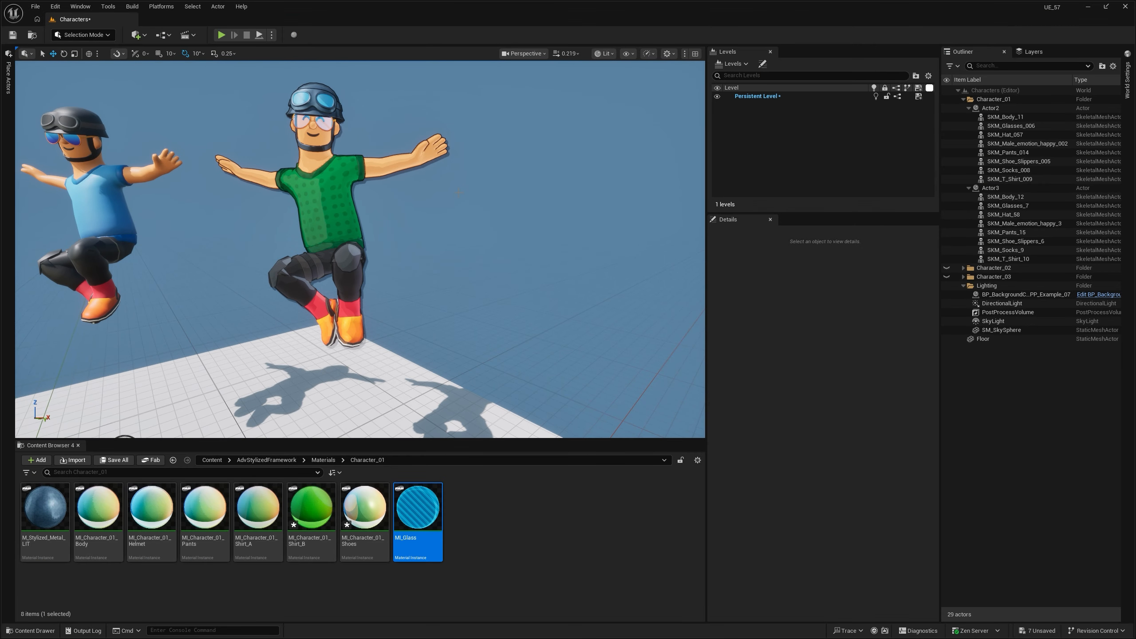
pyautogui.moveTo(459, 192); pyautogui.dragTo(413, 151, button='right')
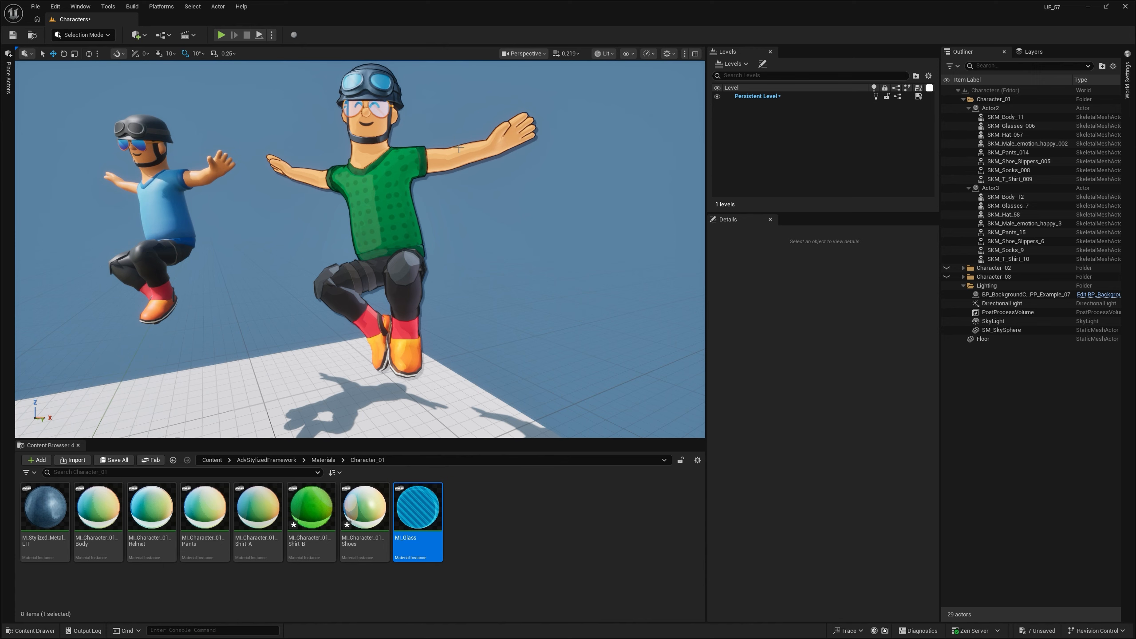
pyautogui.click(1007, 312)
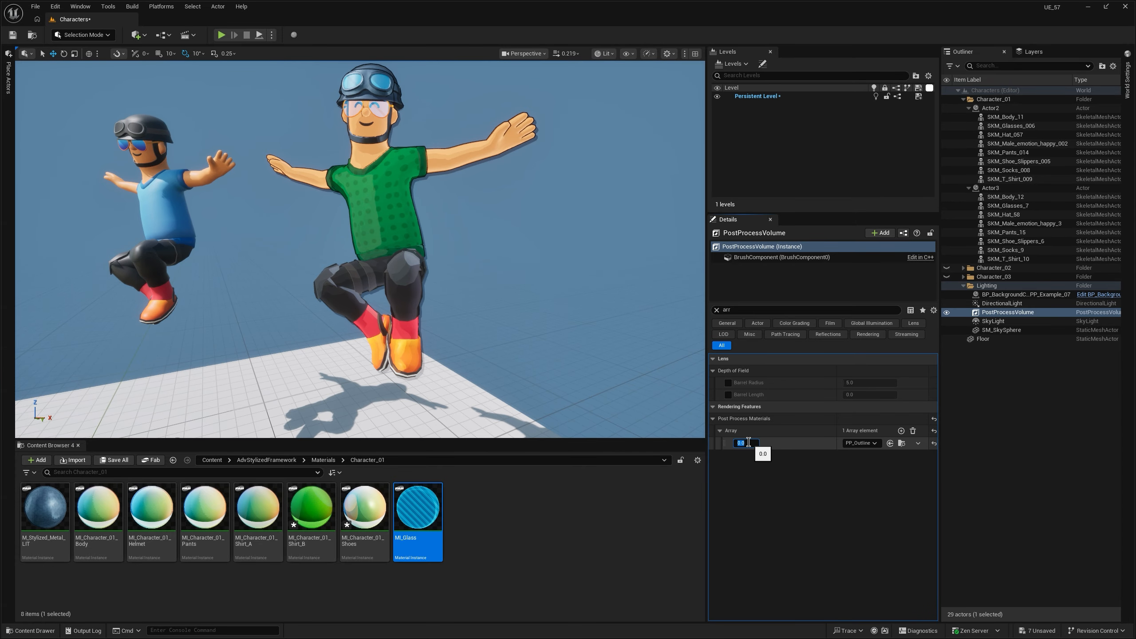
pyautogui.press('d')
pyautogui.moveTo(549, 205)
pyautogui.mouseDown(button='right')
pyautogui.moveTo(535, 193)
pyautogui.moveTo(550, 206)
pyautogui.mouseUp(button='right')
pyautogui.press('w')
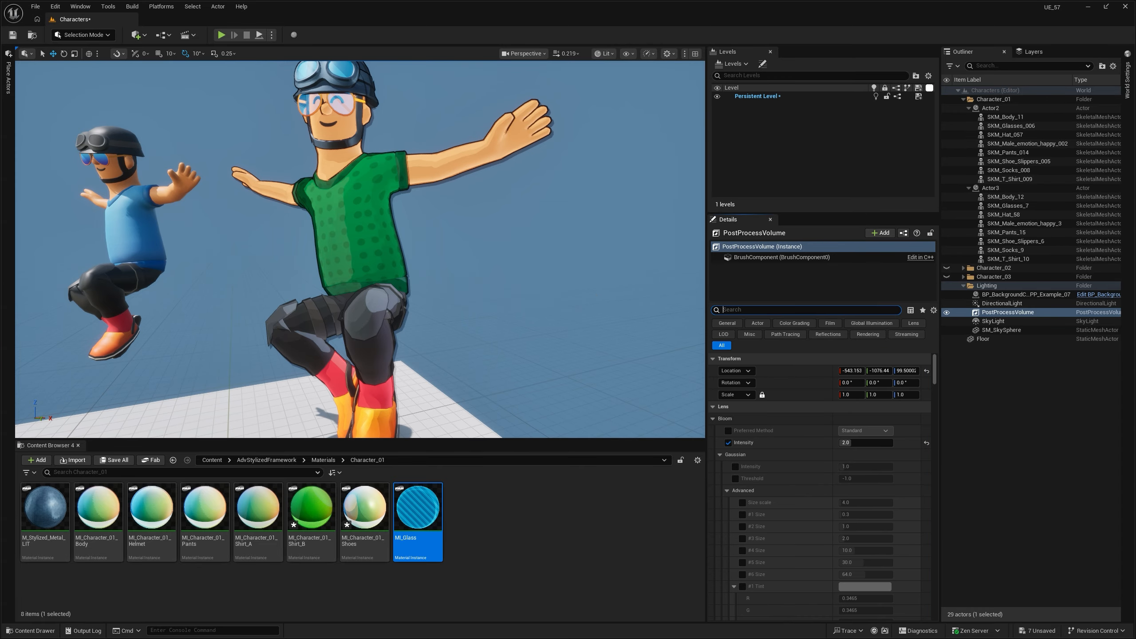
# - Select the outlined character's body mesh and inspect its Overlay Material setting, filtering the details by "over"
pyautogui.click(461, 162)
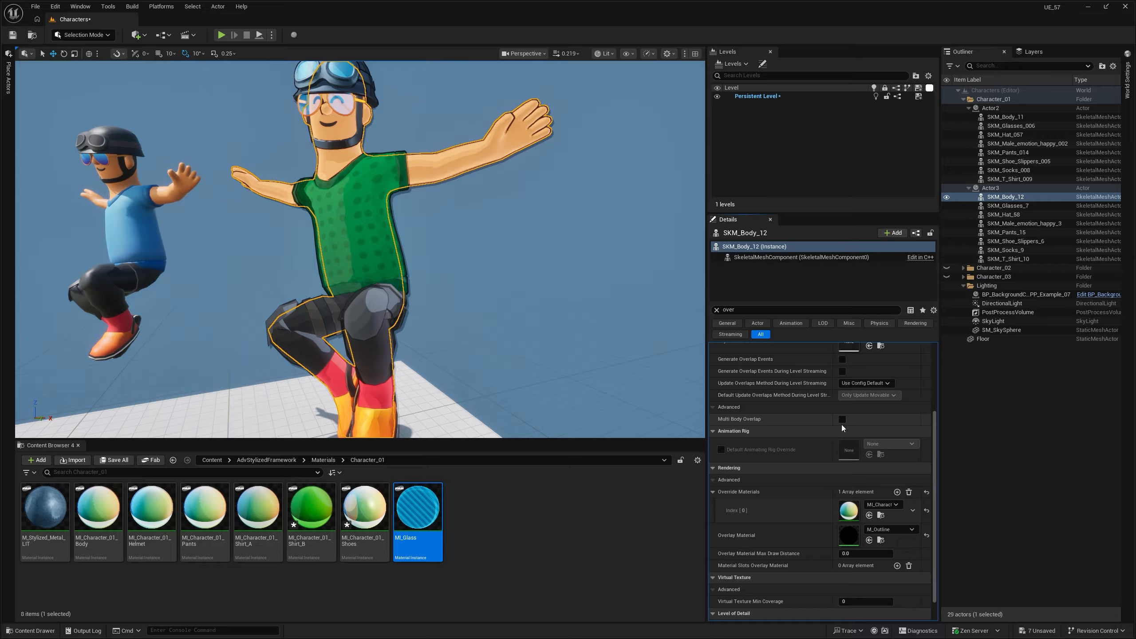
pyautogui.scroll(-5, 431, 311)
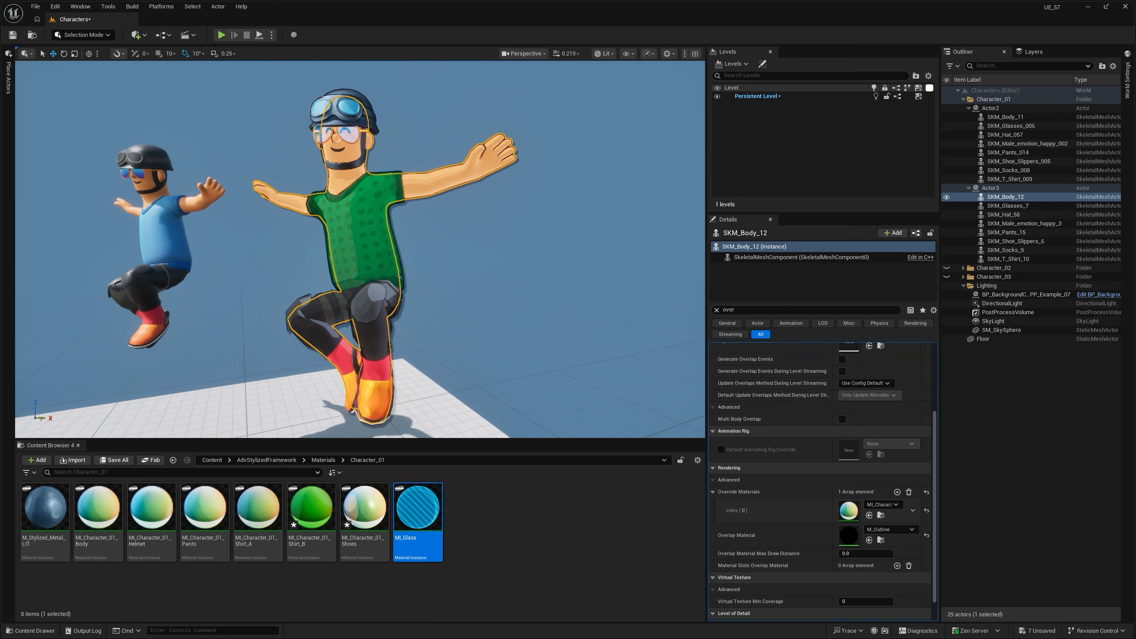
pyautogui.press('Escape')
pyautogui.click(412, 186)
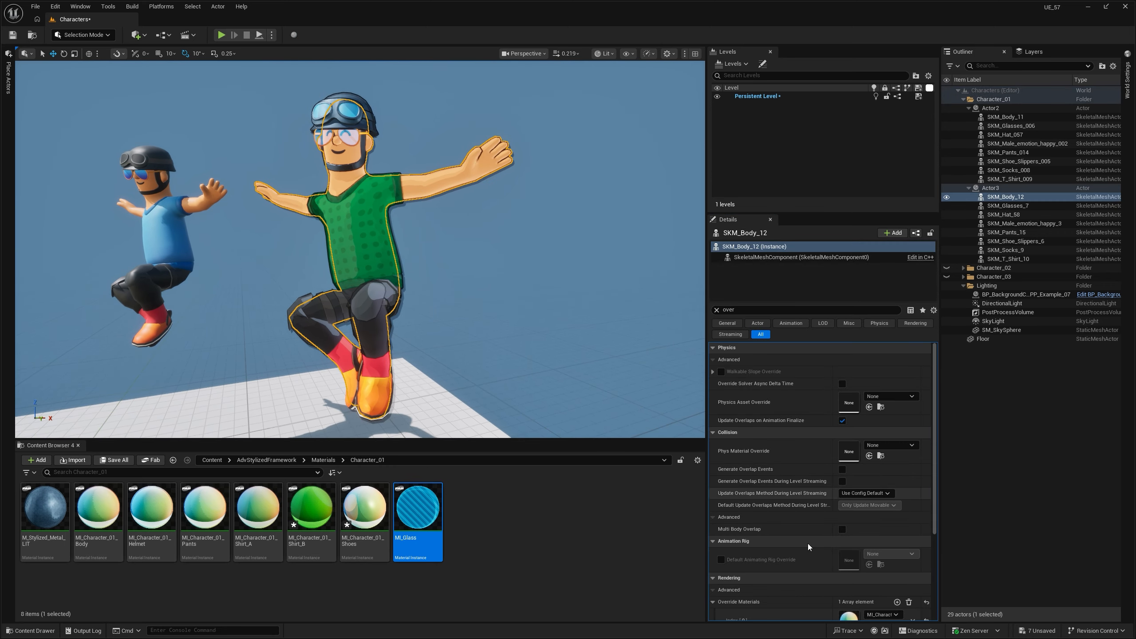
pyautogui.scroll(-5, 845, 515)
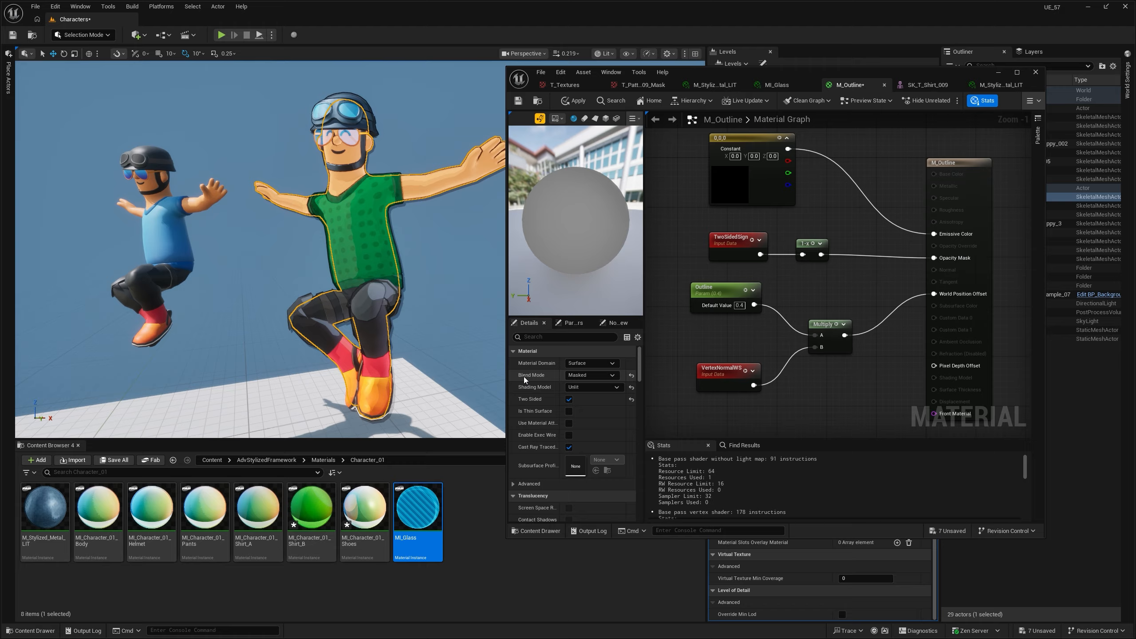
# - Review the Masked Blend Mode and the TwoSidedSign and 1-x nodes feeding Opacity Mask in the M_Outline material
pyautogui.click(574, 378)
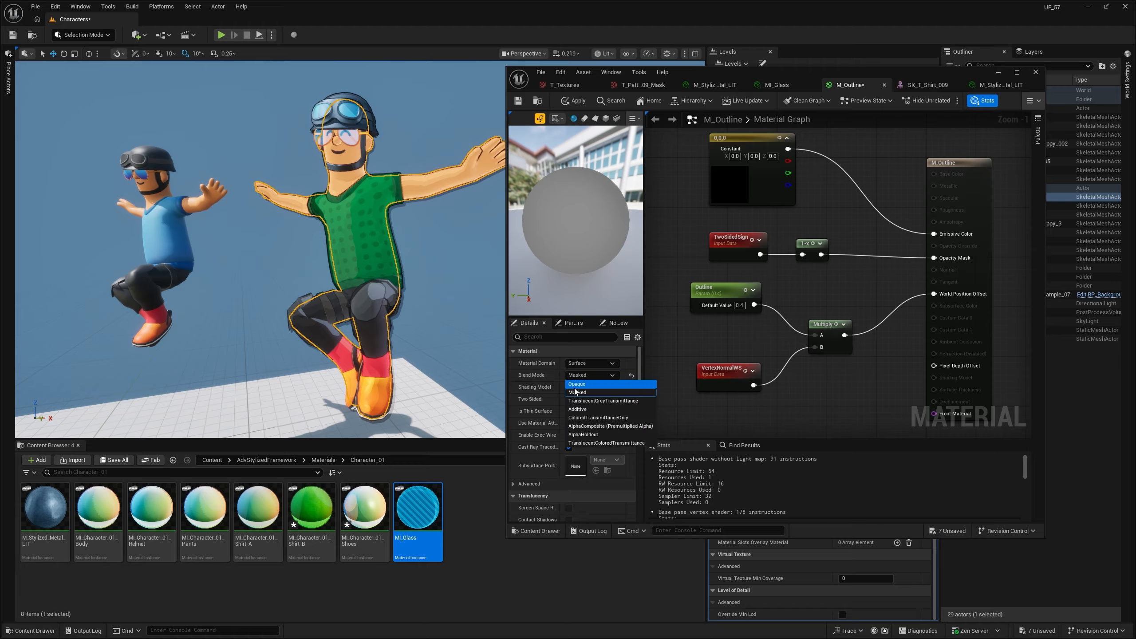
pyautogui.click(576, 395)
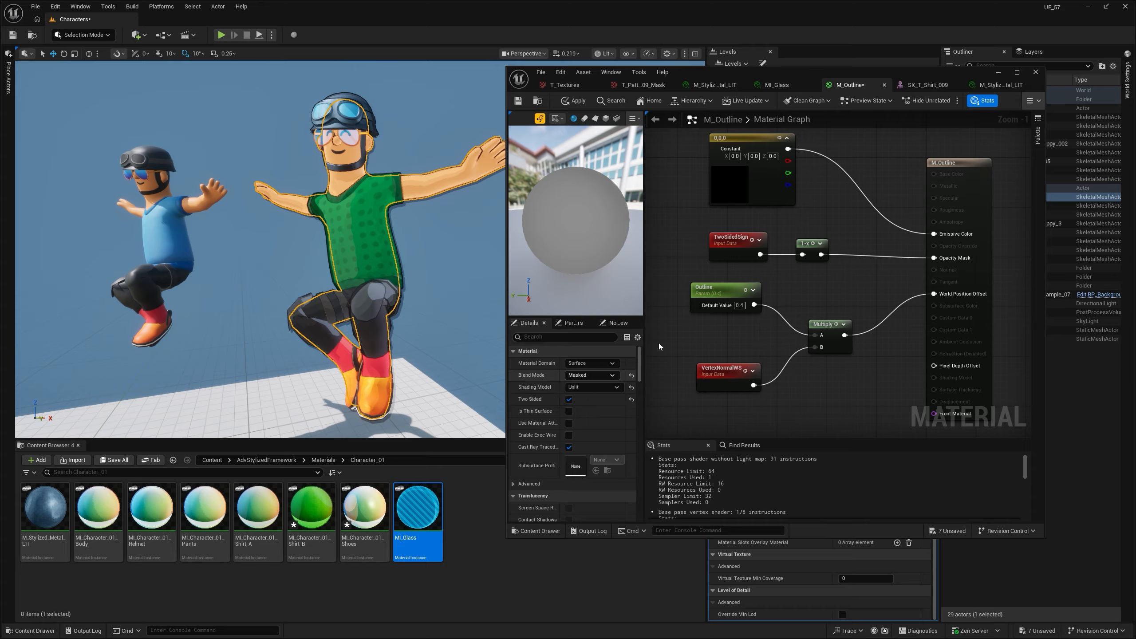
pyautogui.moveTo(834, 268); pyautogui.dragTo(850, 280)
pyautogui.click(694, 222)
pyautogui.moveTo(850, 280); pyautogui.dragTo(859, 268, button='right')
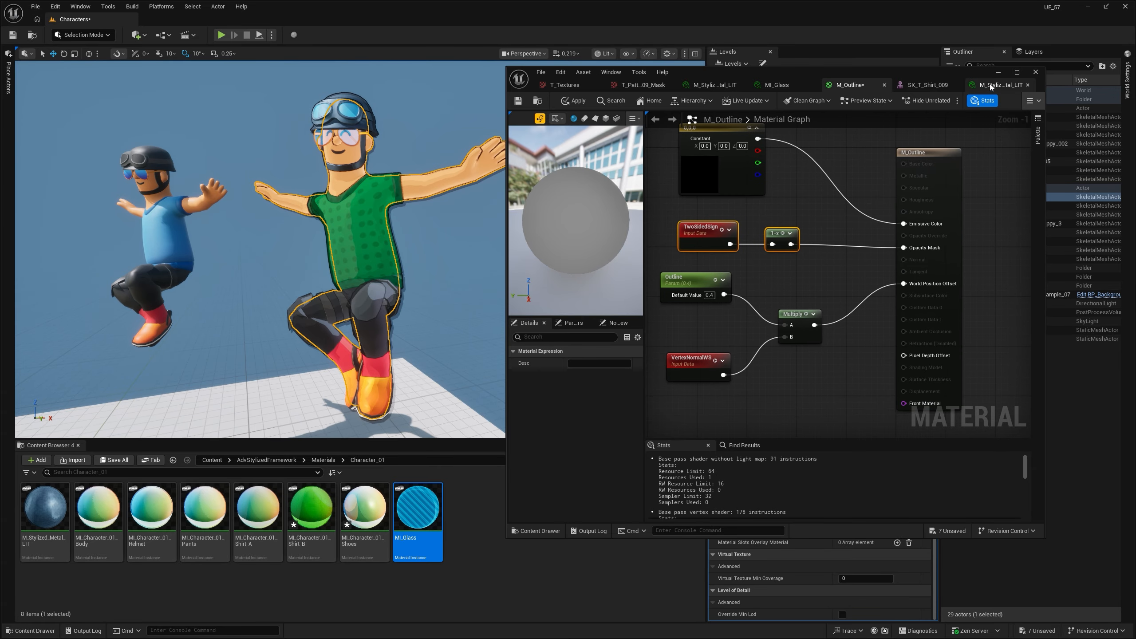
# - Try an Outline parameter default value of 1 in M_Outline and check the outline on the character up close and from farther away
pyautogui.press('w')
pyautogui.moveTo(376, 264); pyautogui.dragTo(356, 235, button='right')
pyautogui.press('Escape')
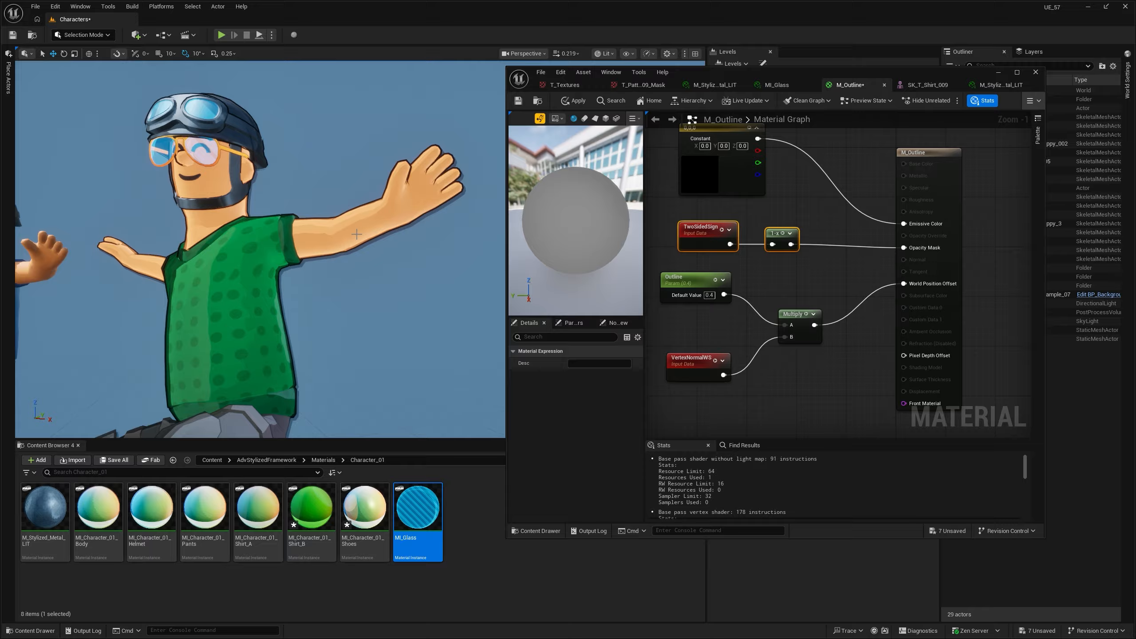
pyautogui.click(717, 299)
pyautogui.write('1')
pyautogui.press('Return')
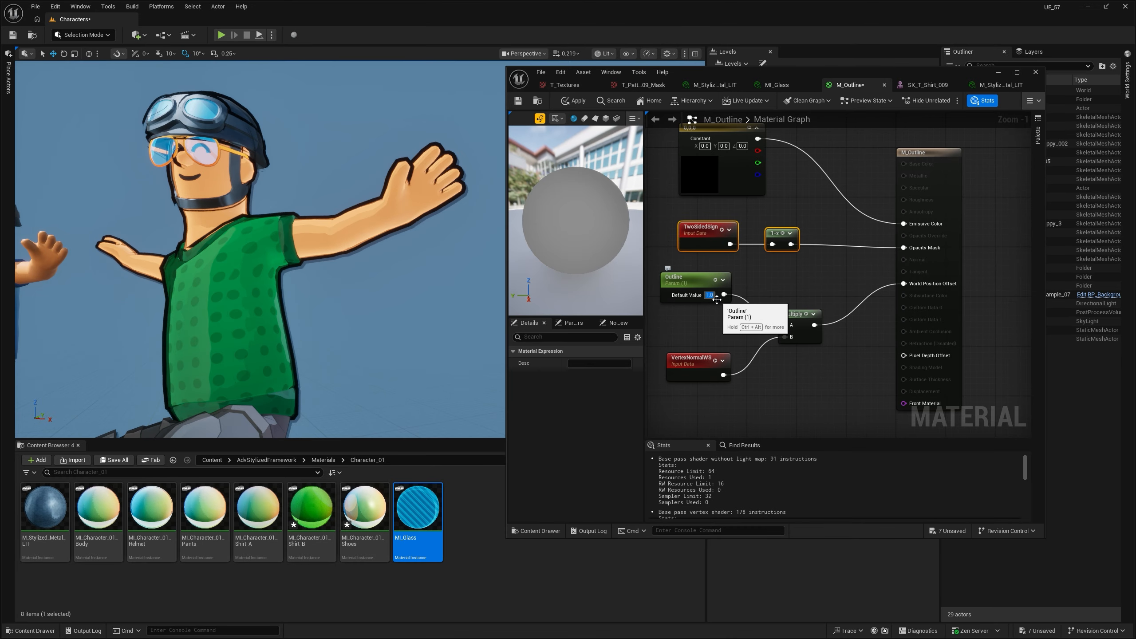
pyautogui.moveTo(349, 264); pyautogui.dragTo(370, 244, button='right')
pyautogui.press('a')
pyautogui.press('s')
pyautogui.press('w')
pyautogui.press('w')
pyautogui.press('s')
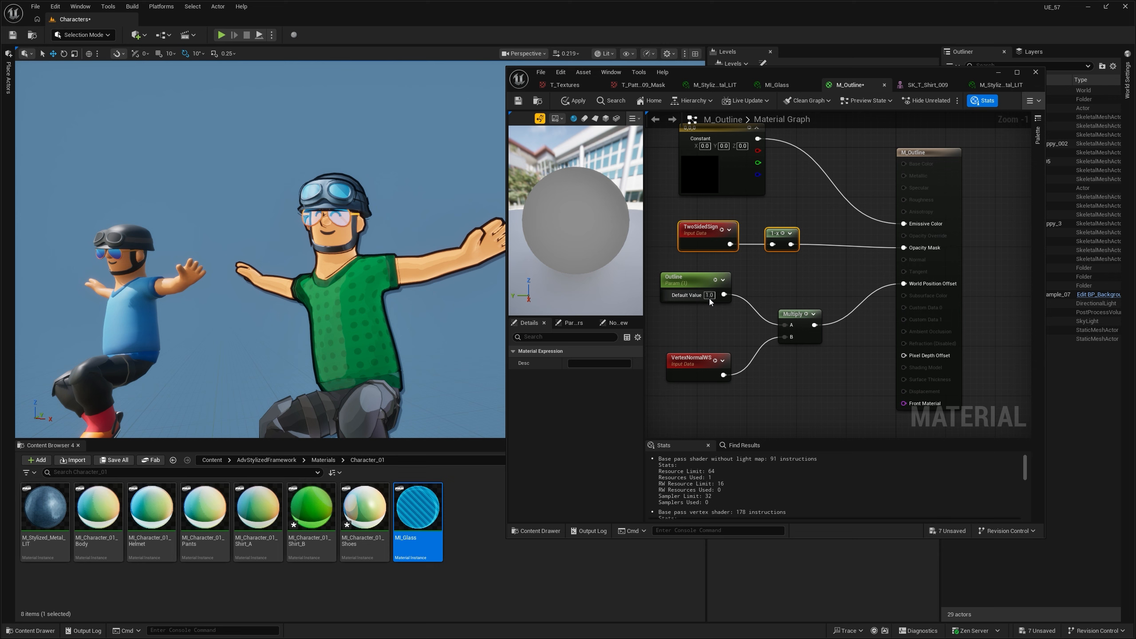
# - Set the Outline parameter's default value to 0.3 in M_Outline and minimize the material window
pyautogui.write('0.3')
pyautogui.press('Return')
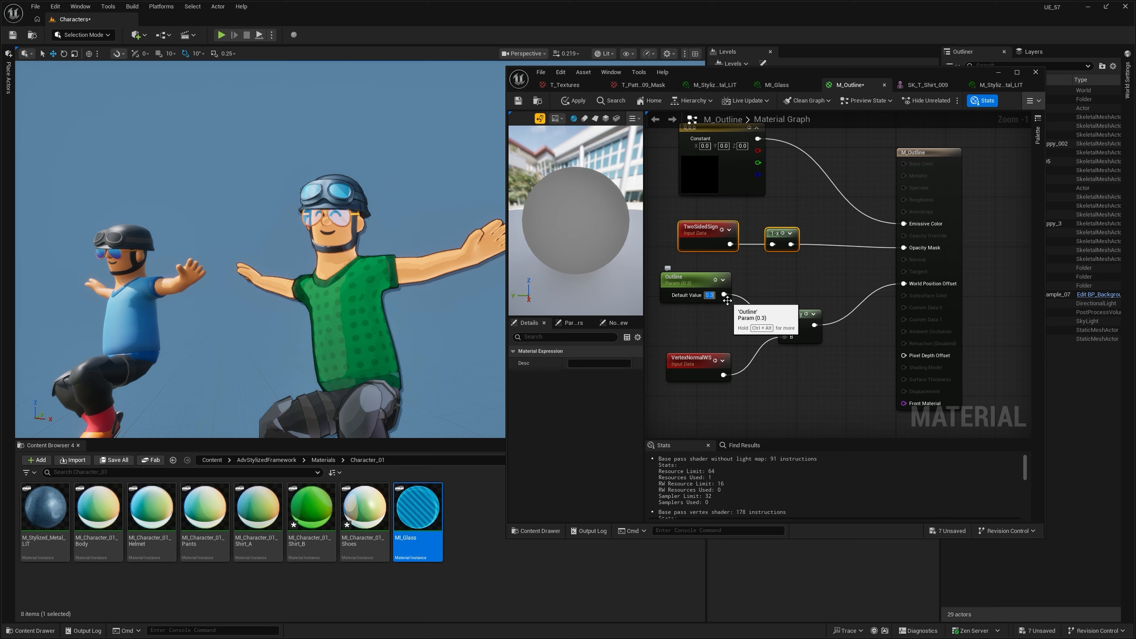
pyautogui.press('s')
pyautogui.moveTo(402, 325); pyautogui.dragTo(399, 322, button='right')
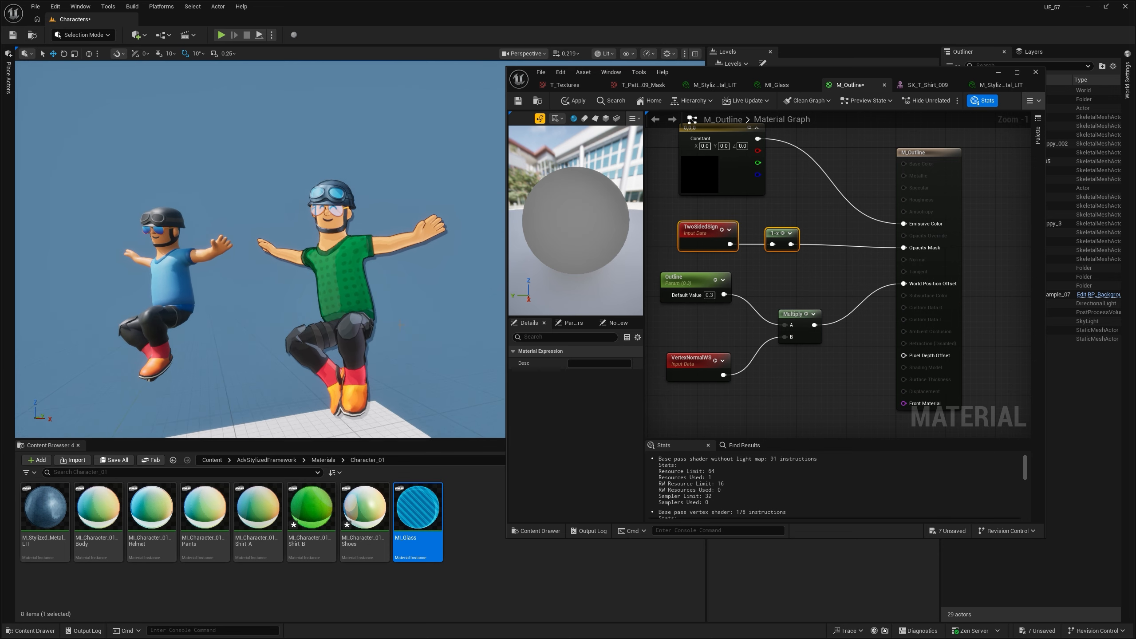
pyautogui.click(998, 71)
# - View Fab's Background Creator page, and inspect the Fake Shadow settings of BP_BackgroundCreator_PP_Example_07 in Unreal Editor
pyautogui.press('s')
pyautogui.moveTo(484, 251); pyautogui.dragTo(486, 270, button='right')
pyautogui.press('w')
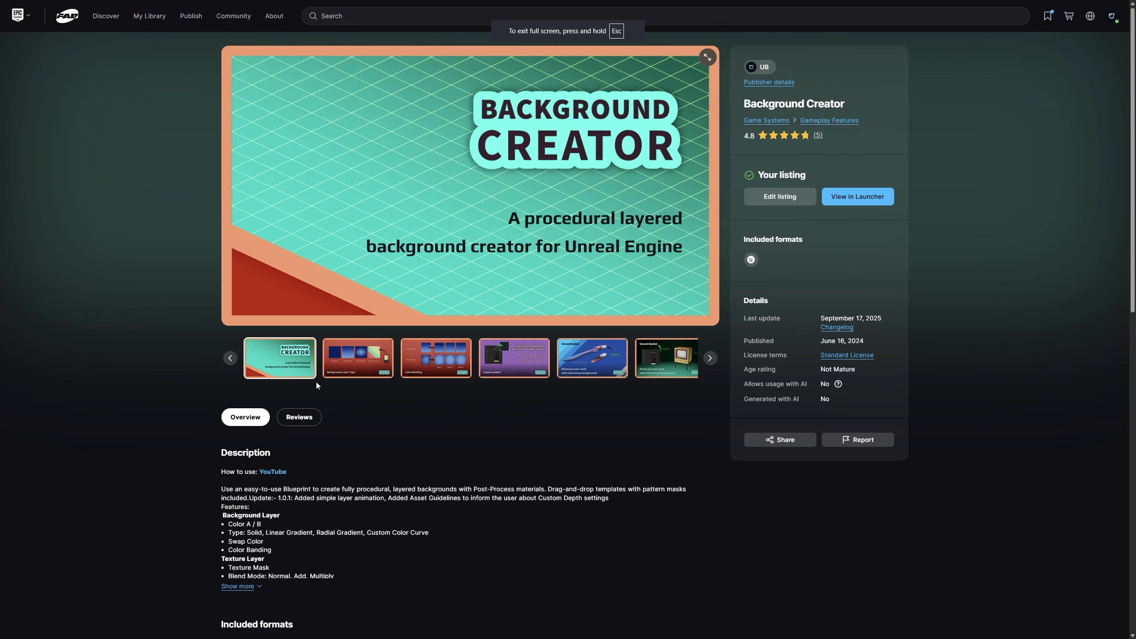
pyautogui.click(420, 372)
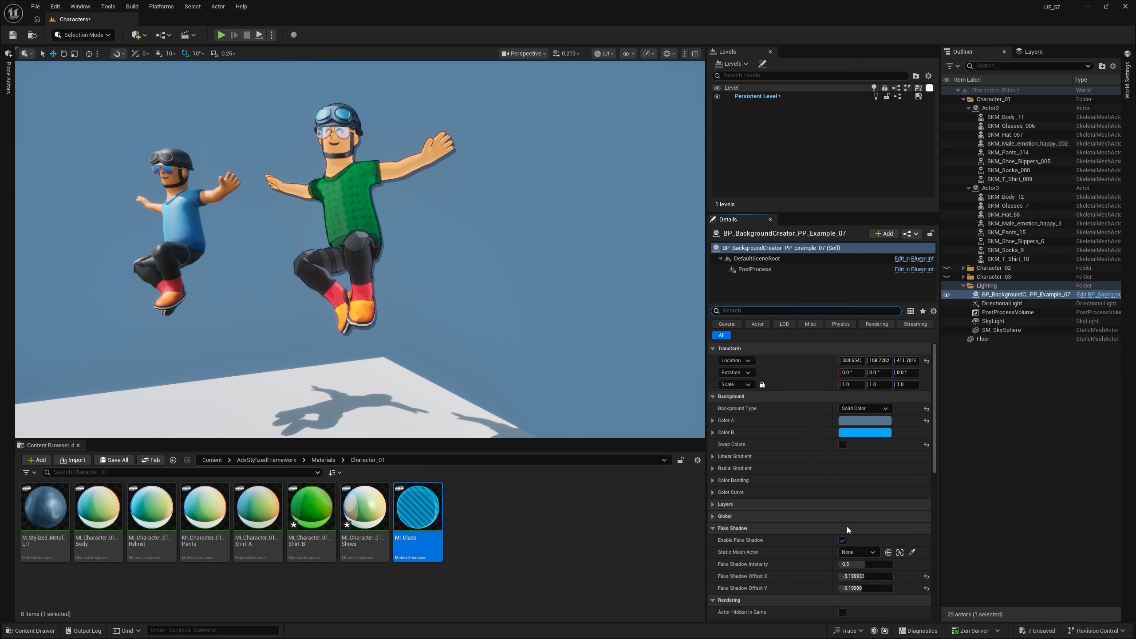
pyautogui.scroll(-4, 848, 530)
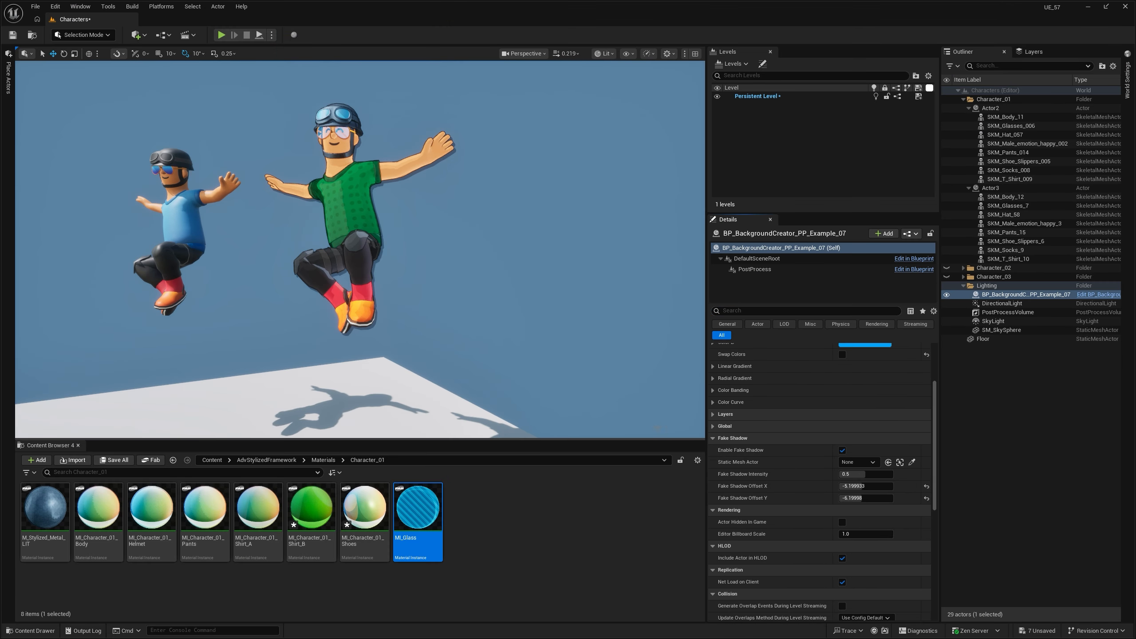
pyautogui.moveTo(401, 158); pyautogui.dragTo(400, 158, button='right')
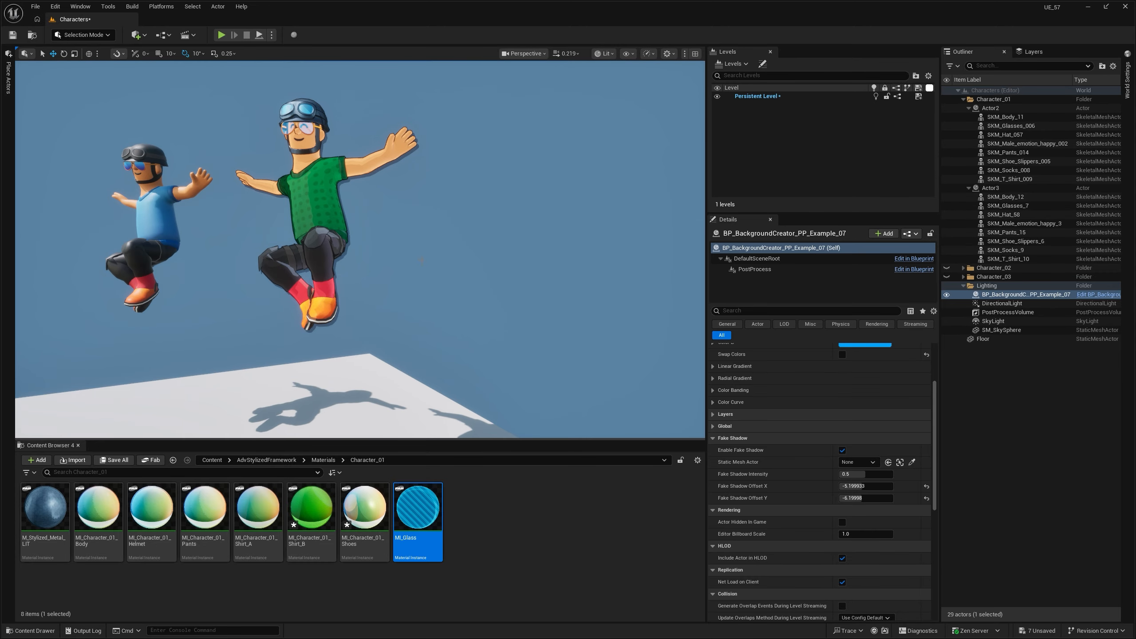
# - Try shifting the fake shadow's X and Y offsets on the background actor, and undo both changes
pyautogui.moveTo(863, 486)
pyautogui.mouseDown()
pyautogui.moveTo(891, 486)
pyautogui.moveTo(850, 486)
pyautogui.moveTo(846, 500)
pyautogui.moveTo(867, 500)
pyautogui.mouseUp()
pyautogui.hotkey('ctrl', 'z')
pyautogui.hotkey('ctrl', 'z')
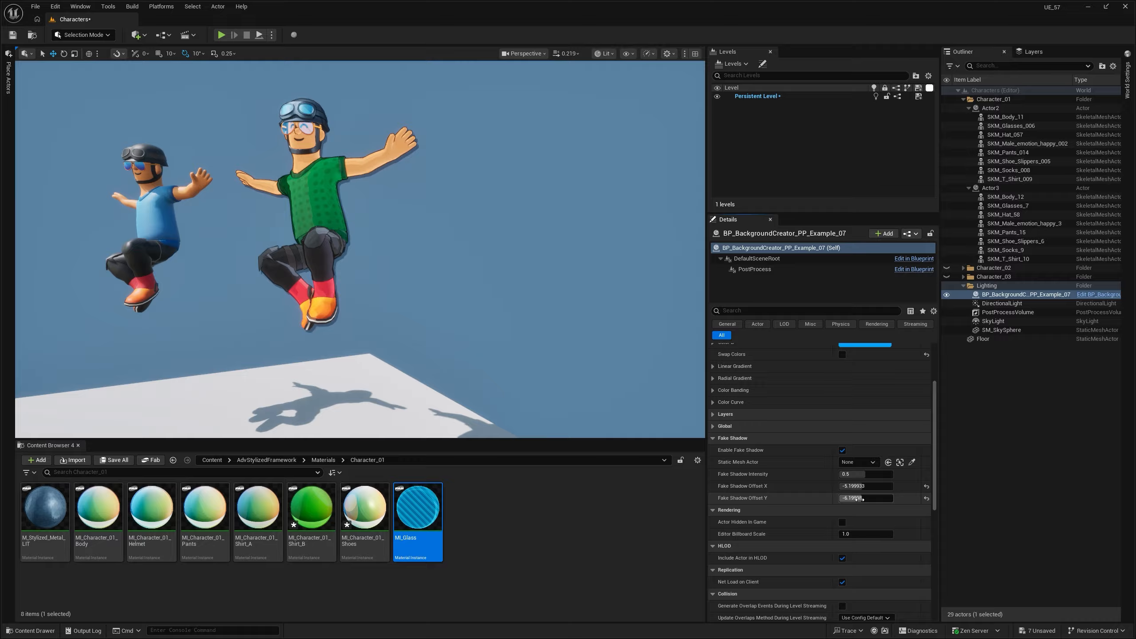
# - Compare the two Character_01 versions in the viewport, and browse JustCreate's product list on Fab
pyautogui.moveTo(488, 263); pyautogui.dragTo(528, 258, button='right')
pyautogui.press('g')
pyautogui.press('g')
pyautogui.press('Escape')
pyautogui.press('w')
pyautogui.press('s')
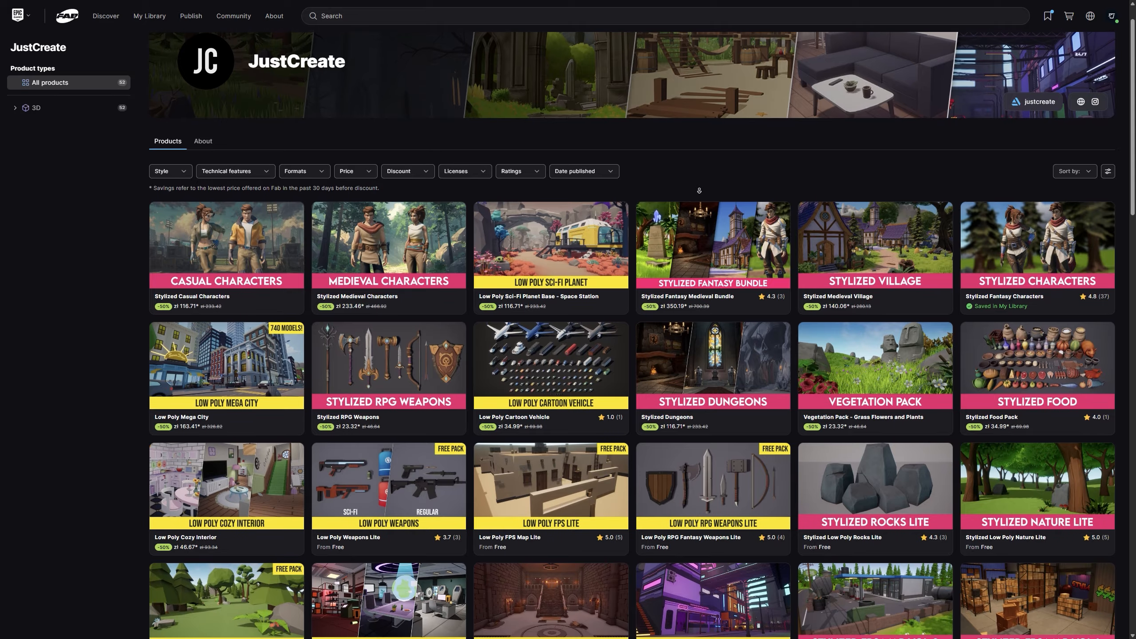
pyautogui.scroll(-2, 632, 336)
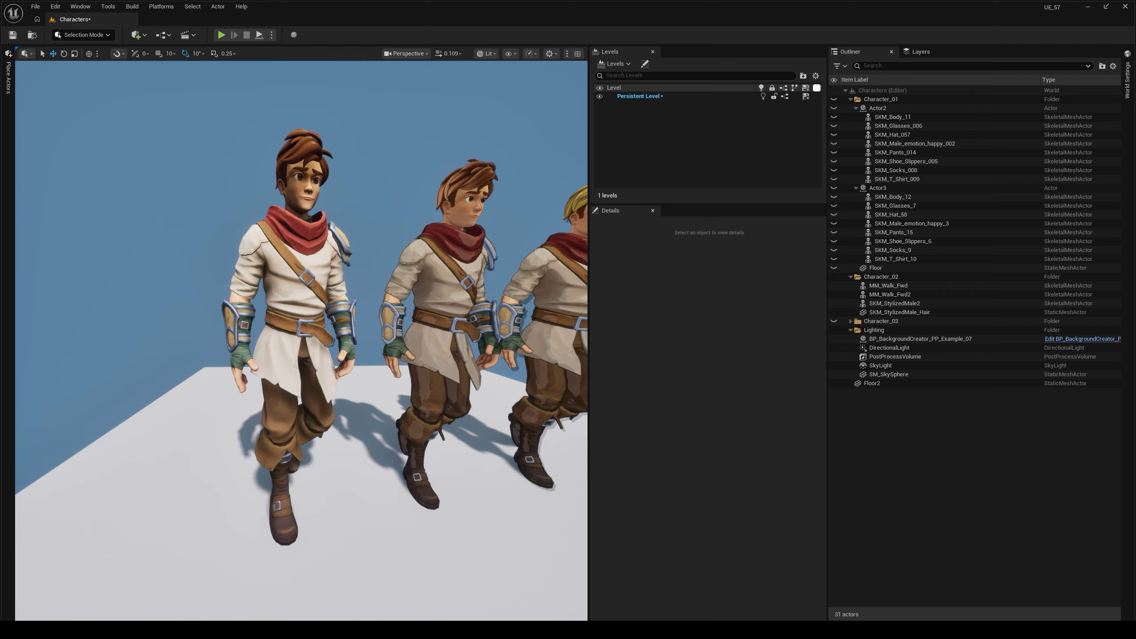
# - Examine the original Character_02 figure in the Base Color and World Normal view modes, and return to Lit
pyautogui.moveTo(302, 340); pyautogui.dragTo(304, 312, button='right')
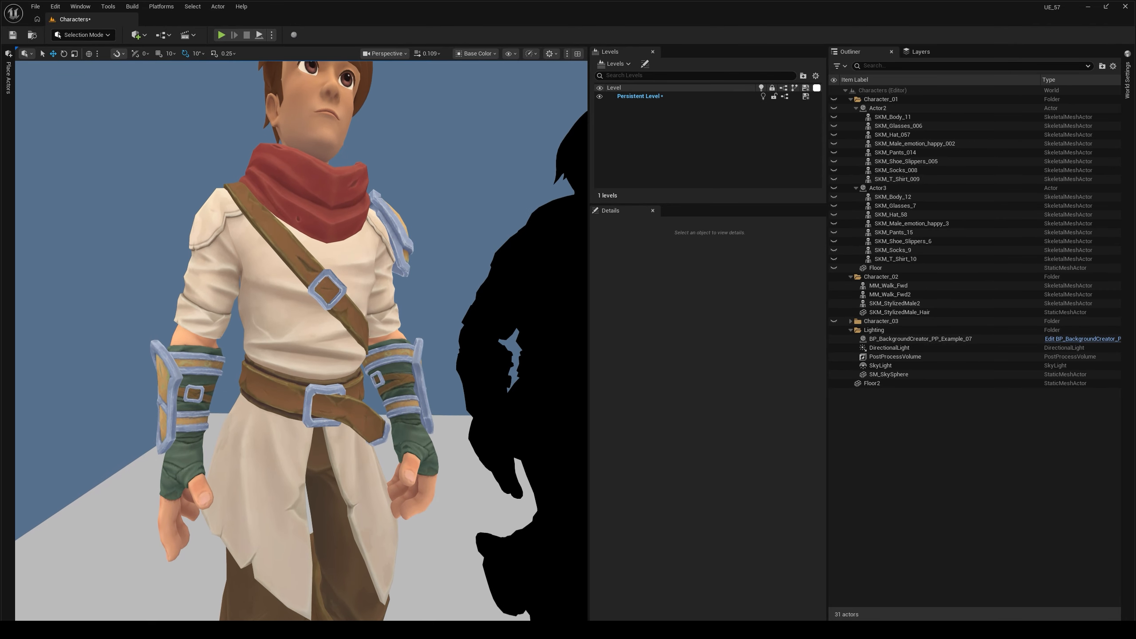
pyautogui.hotkey('alt', '4')
pyautogui.moveTo(302, 332); pyautogui.dragTo(302, 354, button='right')
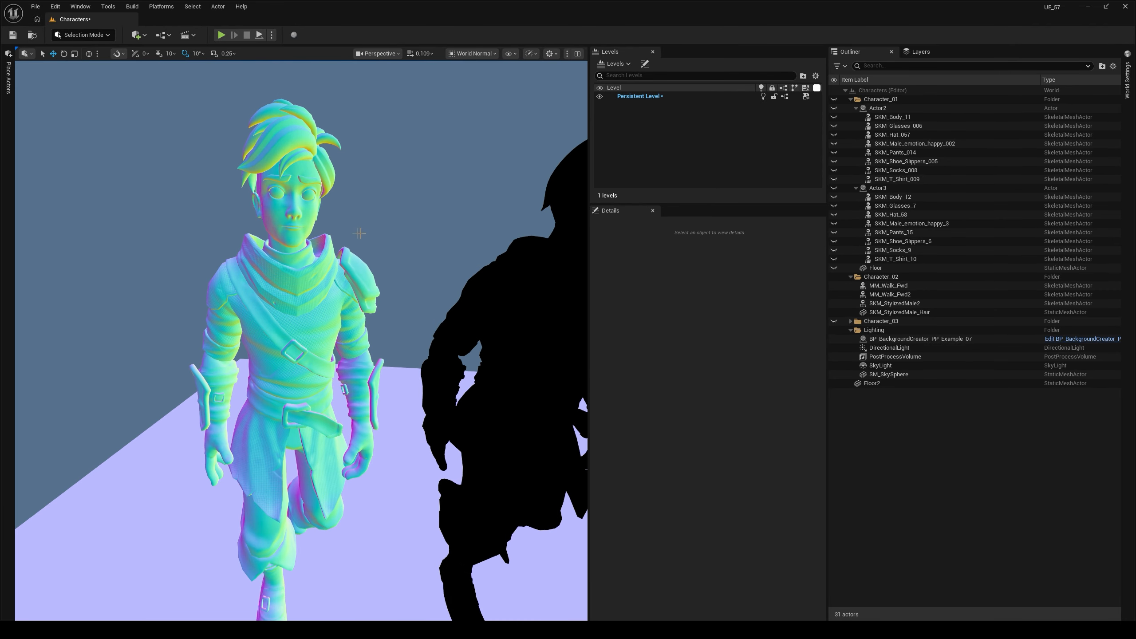
pyautogui.moveTo(336, 155); pyautogui.dragTo(337, 141, button='right')
pyautogui.hotkey('alt', '4')
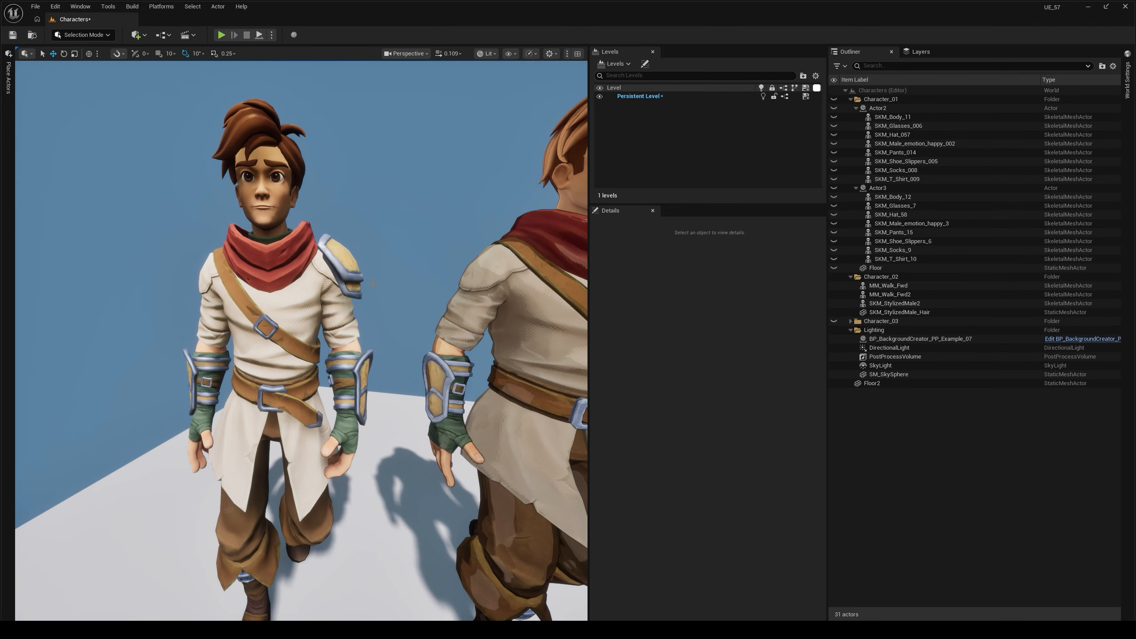
pyautogui.press('s')
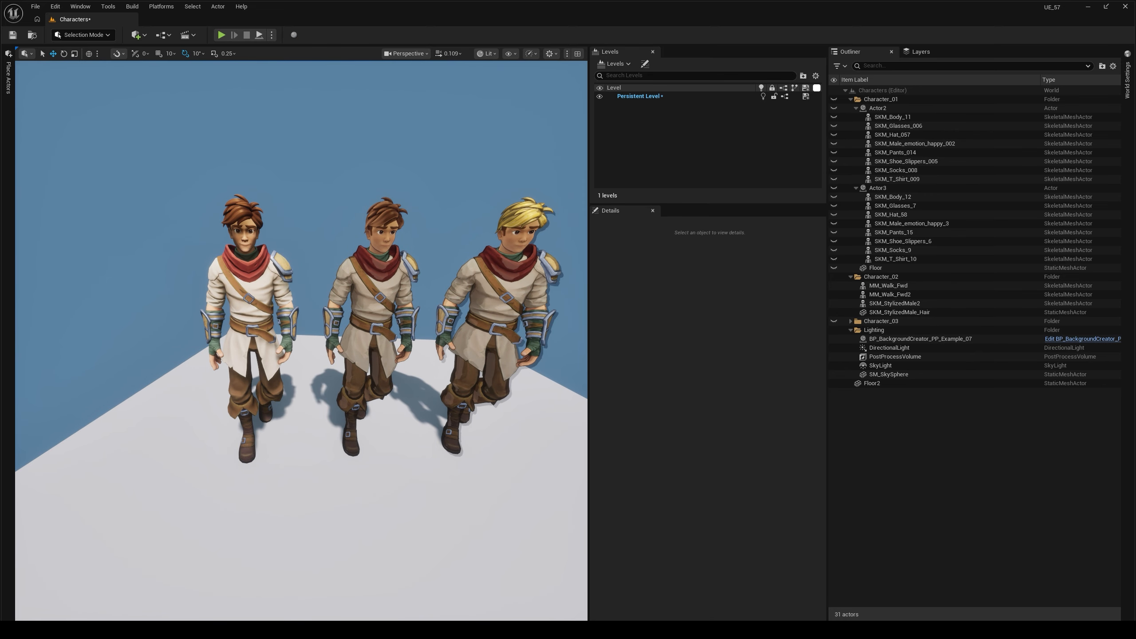
# - Examine the restyled Character_02 versions up close and from a distance, comparing them with the original figure
pyautogui.press('w')
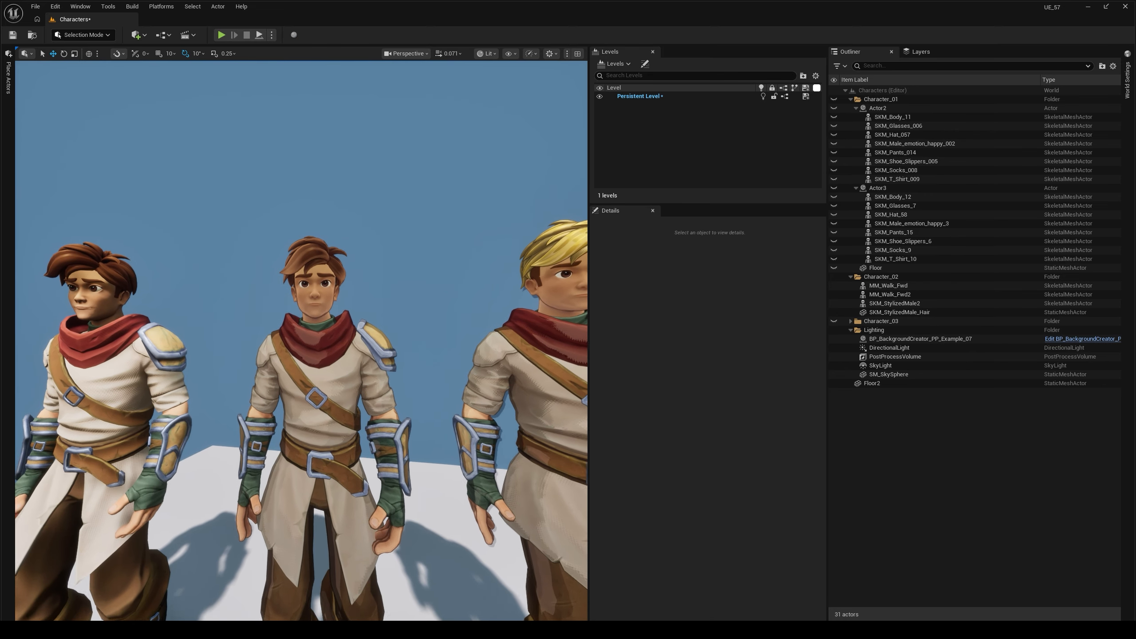
pyautogui.press('a')
pyautogui.press('q')
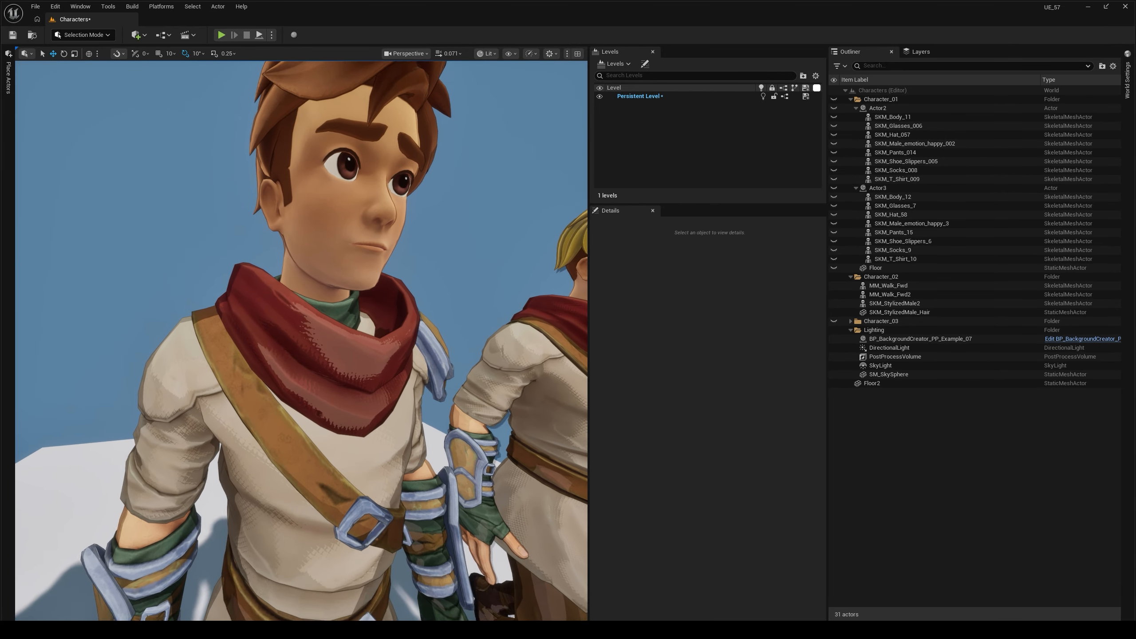
pyautogui.press('s')
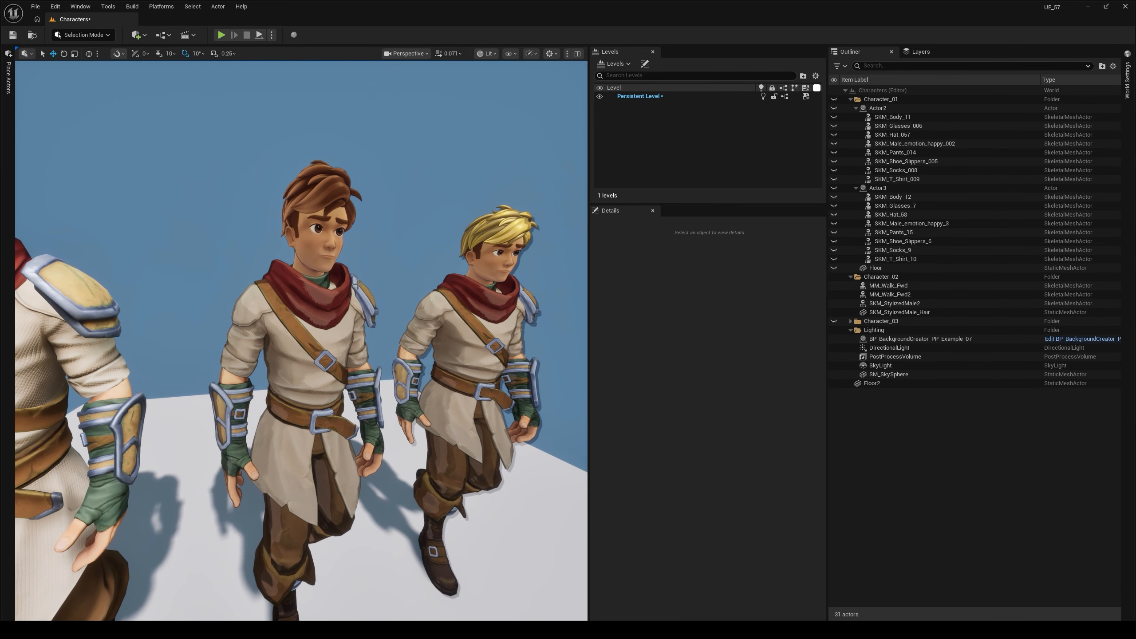
pyautogui.click(340, 304)
pyautogui.press('w')
pyautogui.press('Escape')
pyautogui.press('q')
pyautogui.press('e')
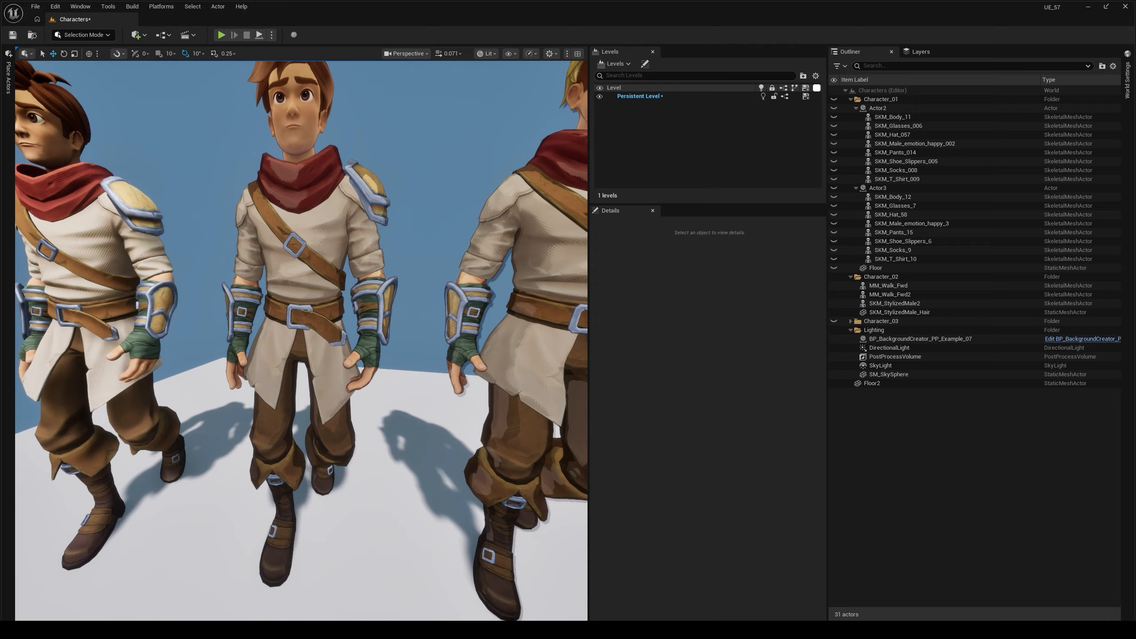
pyautogui.press('s')
pyautogui.press('a')
pyautogui.keyDown('alt'); pyautogui.moveTo(128, 301); pyautogui.dragTo(287, 268); pyautogui.keyUp('alt')
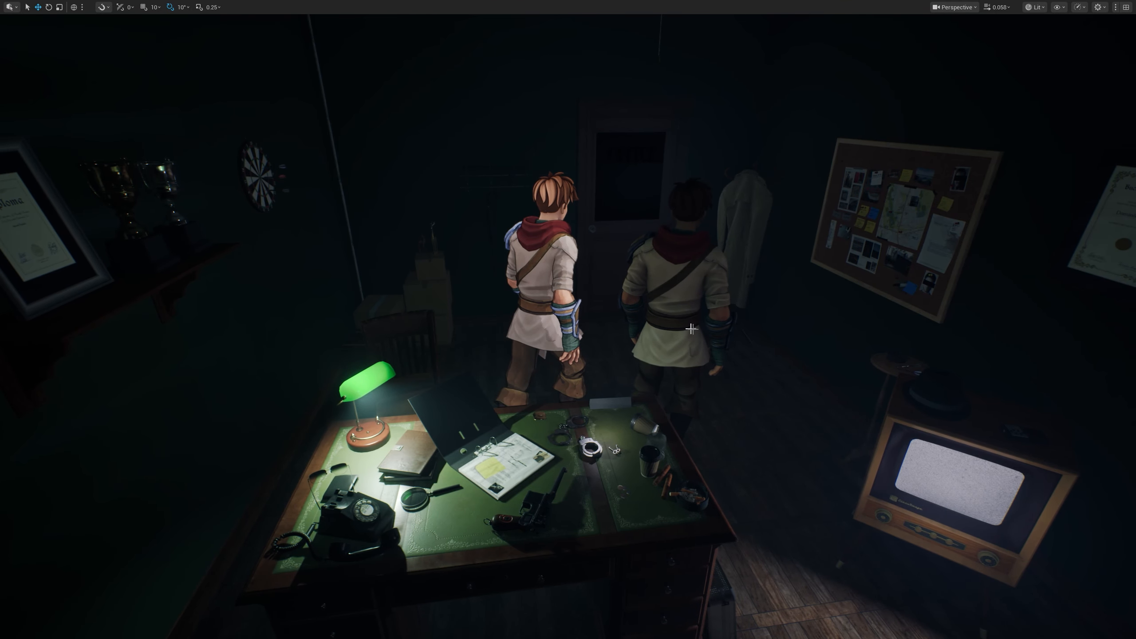
# - Select the middle restyled character, MM_Walk_Fwd2, and open its Skeletal Mesh Asset for inspection
pyautogui.click(682, 294)
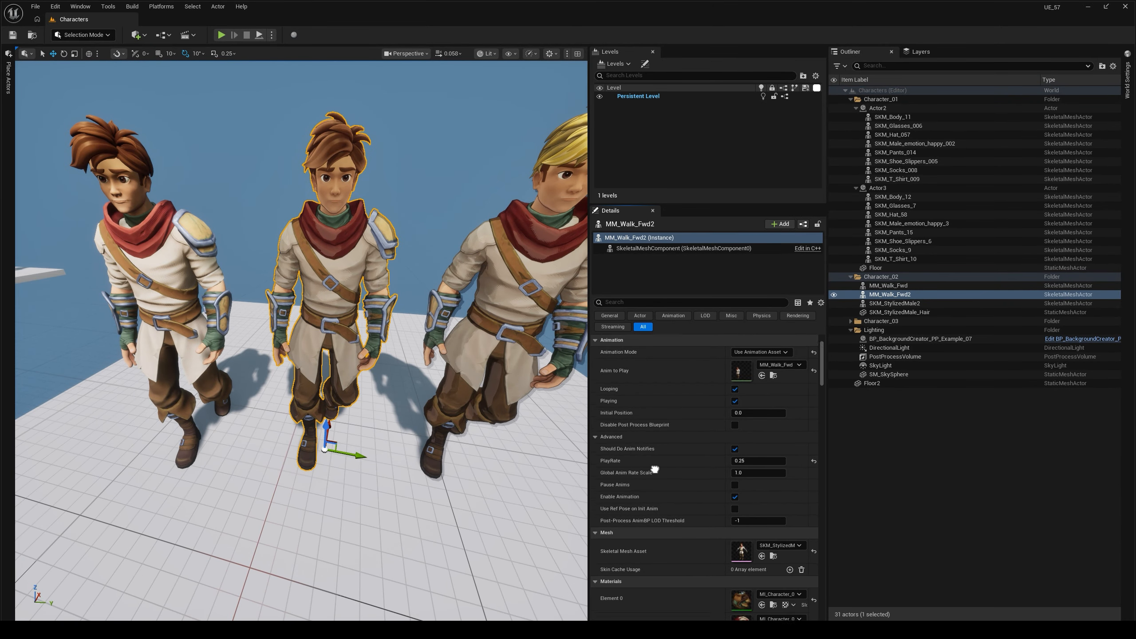
pyautogui.scroll(-1, 654, 469)
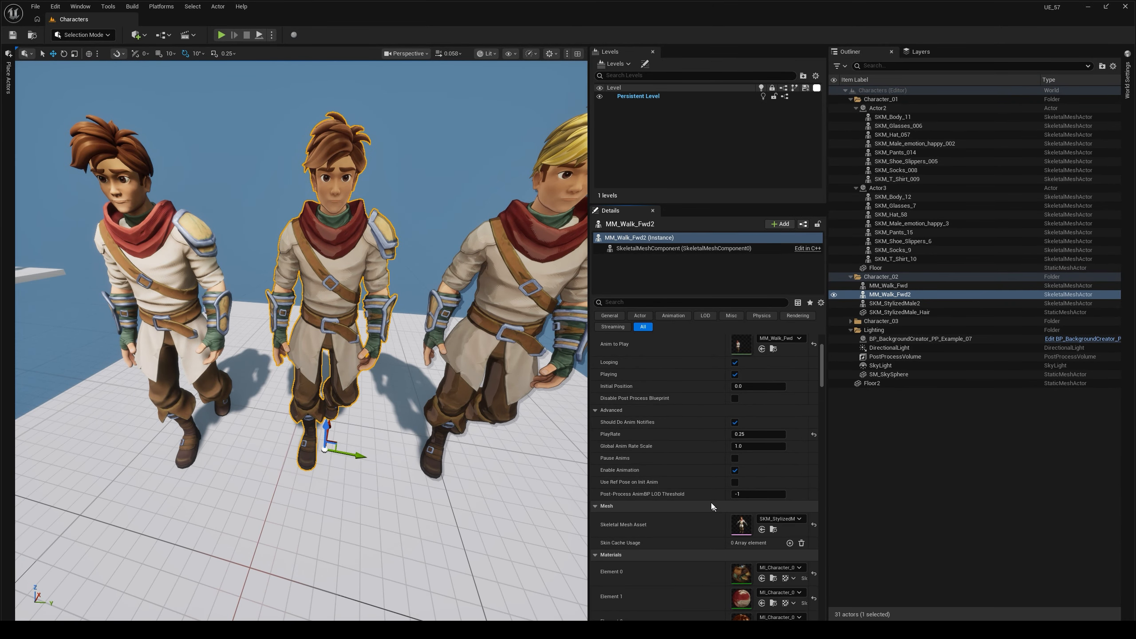
pyautogui.doubleClick(742, 524)
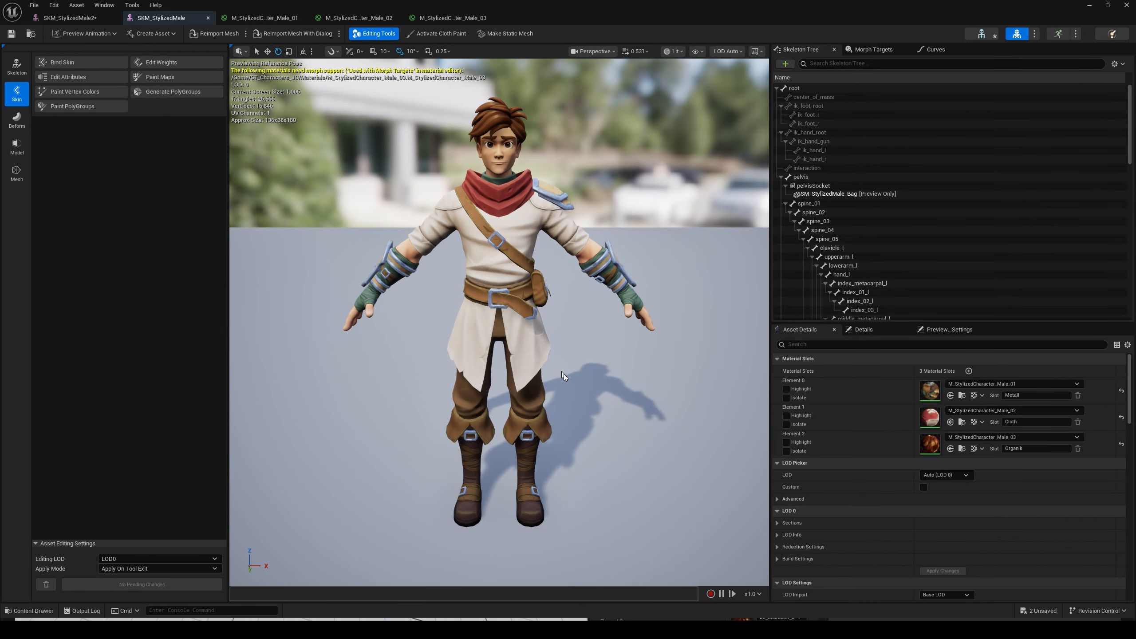
# - Isolate each of the three material slots on SKM_StylizedMale in turn, restoring the full character after each
pyautogui.keyDown('alt'); pyautogui.moveTo(470, 80); pyautogui.dragTo(440, 95); pyautogui.keyUp('alt')
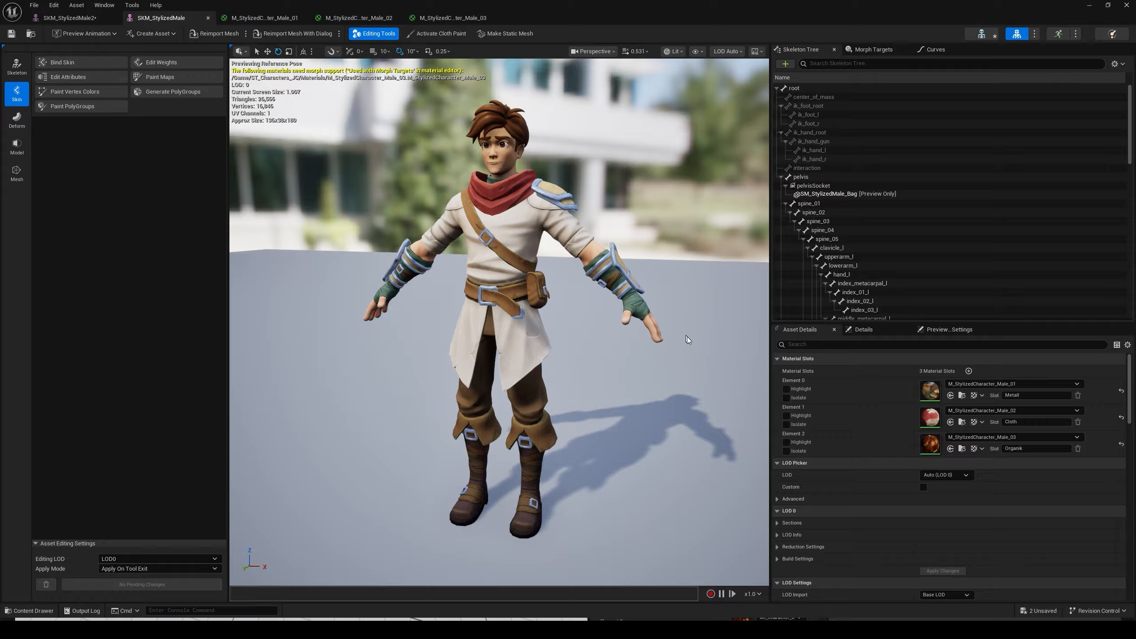
pyautogui.click(786, 397)
pyautogui.click(787, 398)
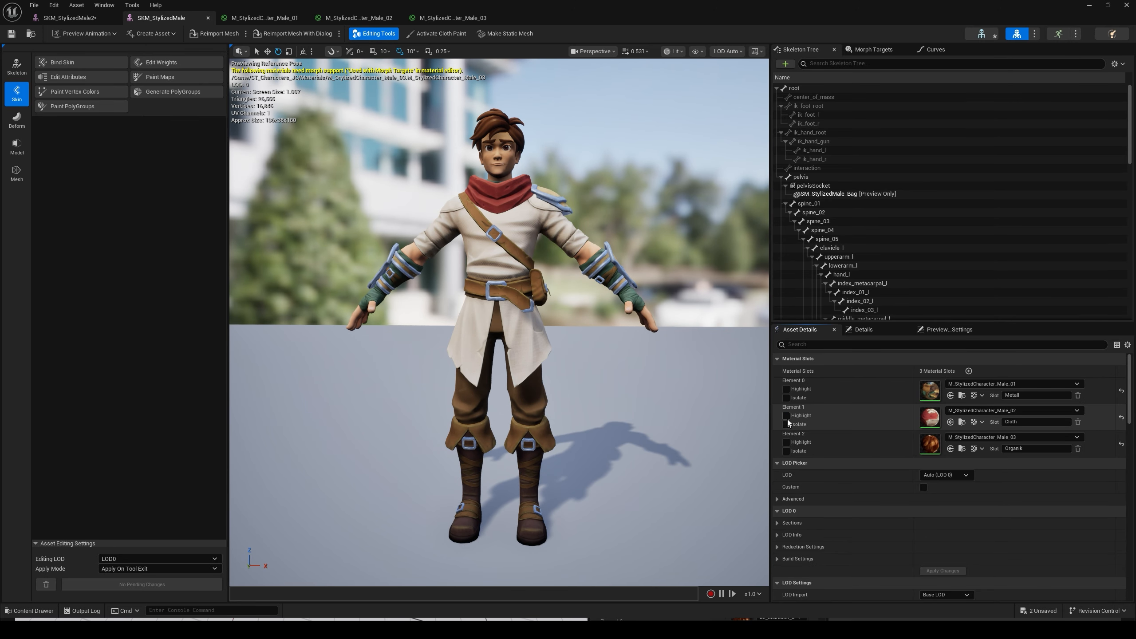
pyautogui.click(787, 425)
pyautogui.click(787, 425)
pyautogui.click(787, 451)
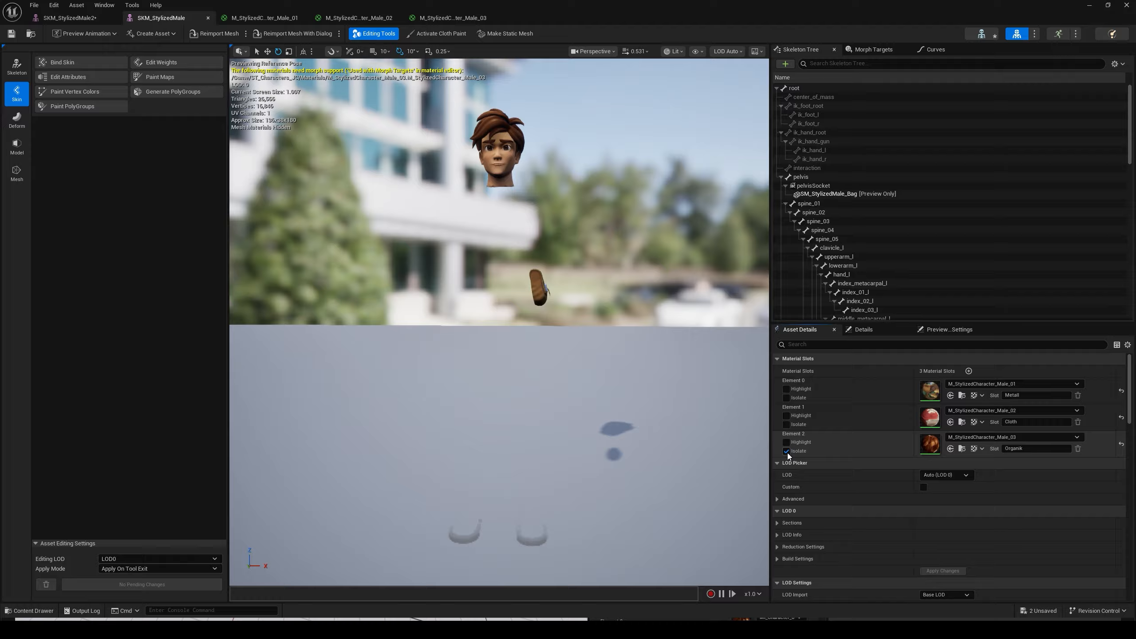
pyautogui.click(786, 451)
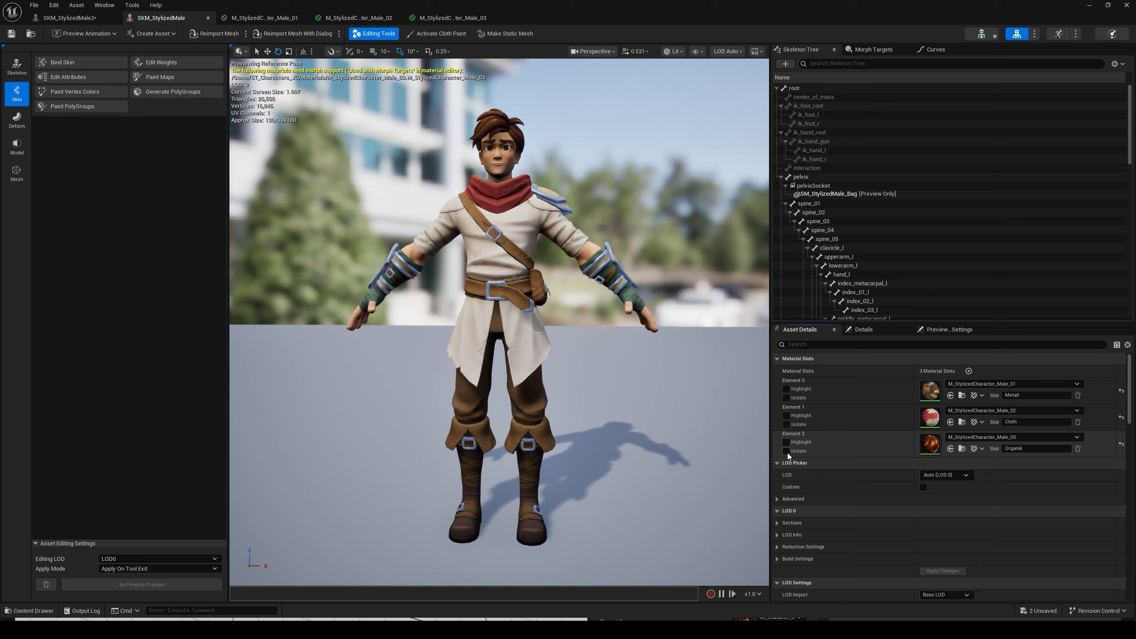
# - Examine the node graphs of the M_StylizedCharacter_Male_01, M_StylizedCharacter_Male_02 and M_StylizedCharacter_Male_03 materials
pyautogui.doubleClick(930, 393)
pyautogui.scroll(-2, 653, 339)
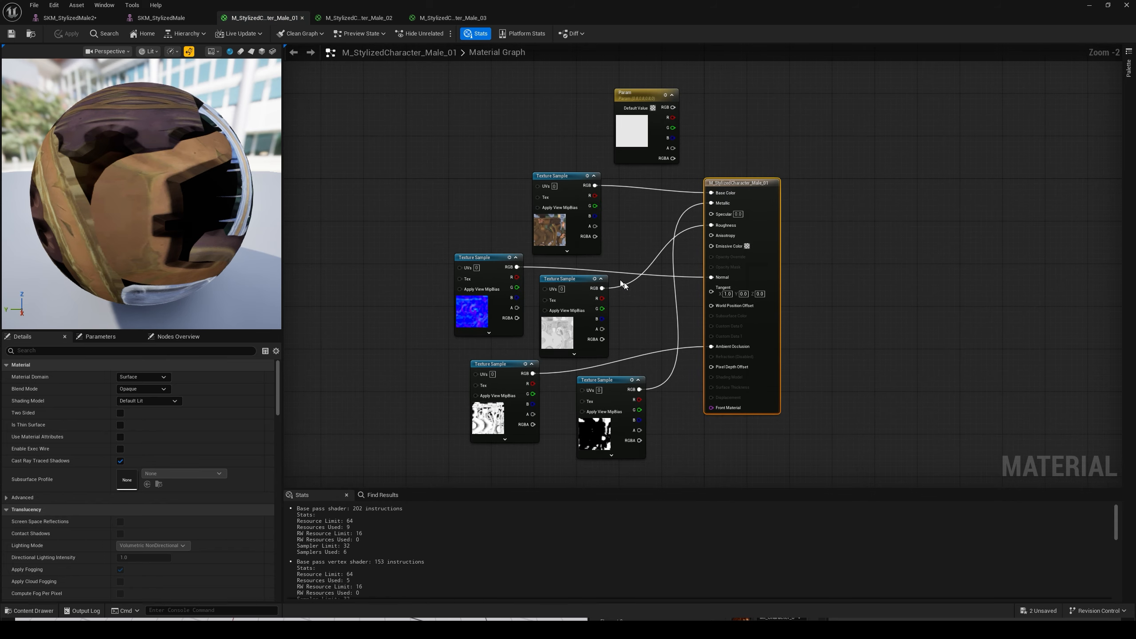
pyautogui.click(357, 18)
pyautogui.moveTo(443, 177); pyautogui.dragTo(477, 179)
pyautogui.click(439, 17)
pyautogui.moveTo(560, 202); pyautogui.dragTo(550, 184)
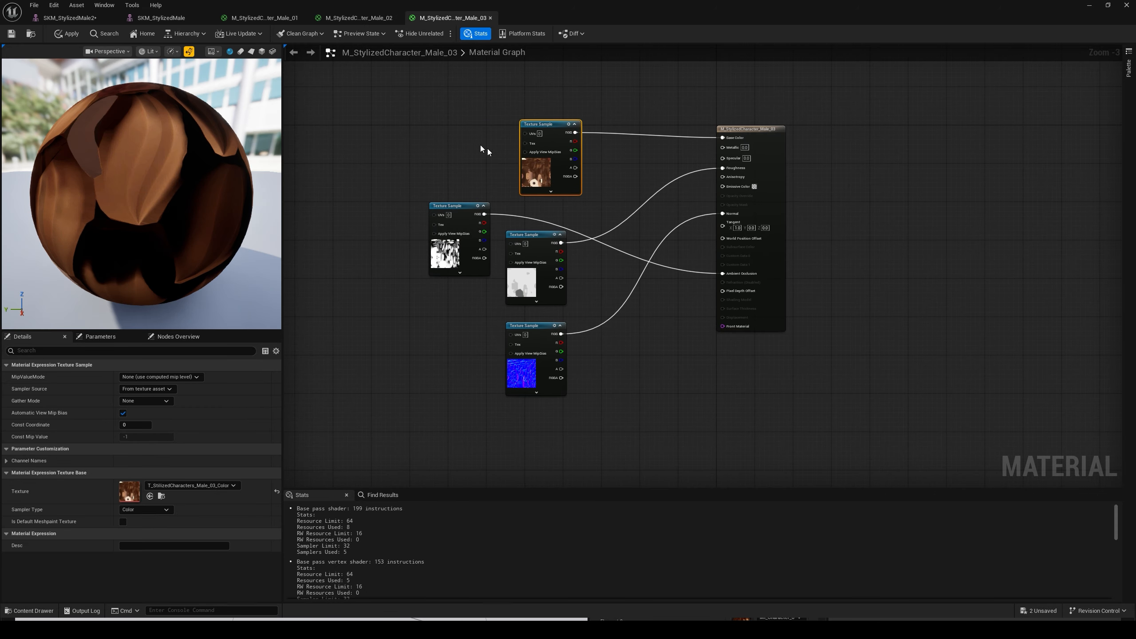
# - Isolate the Cloth slot and the Organik slot of SKM_StylizedMale separately, and inspect the head up close
pyautogui.click(169, 18)
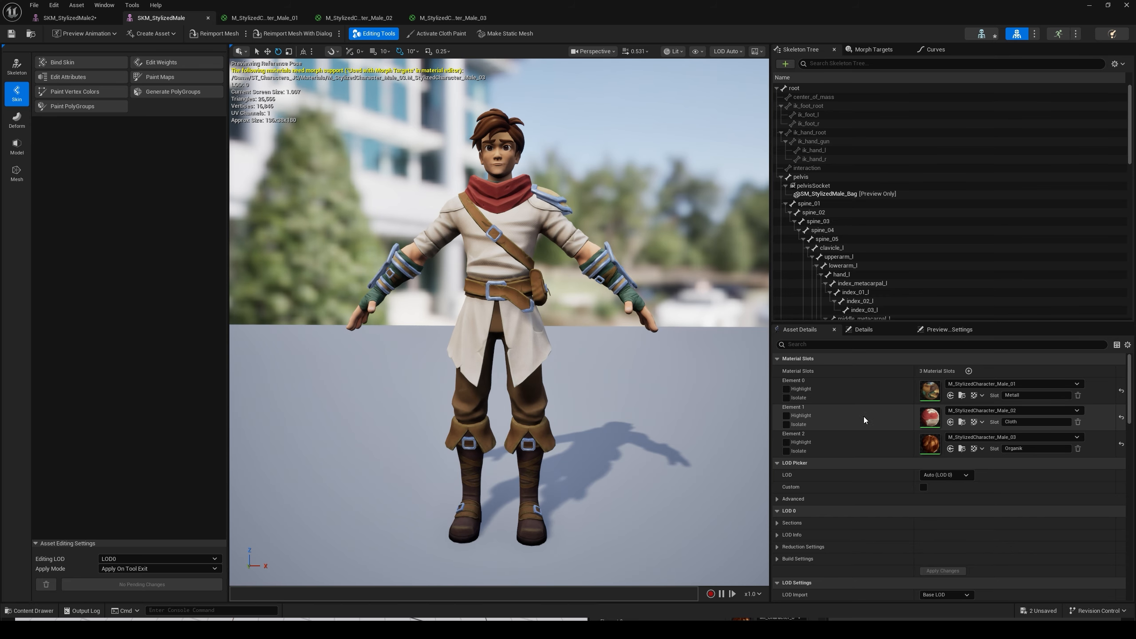
pyautogui.click(786, 425)
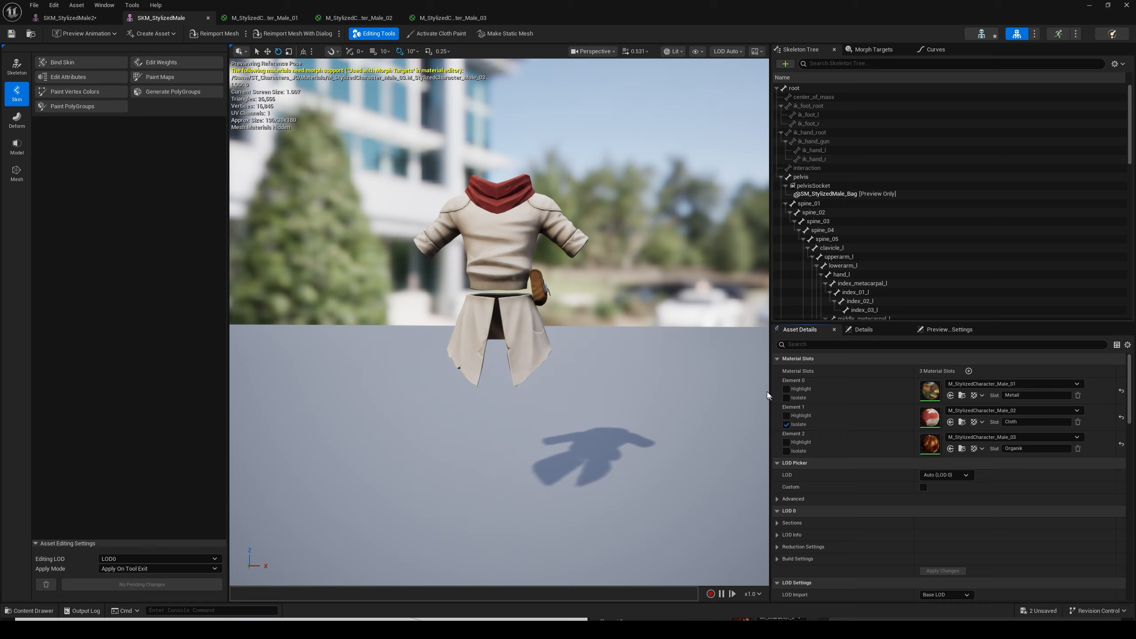
pyautogui.click(786, 424)
pyautogui.click(787, 451)
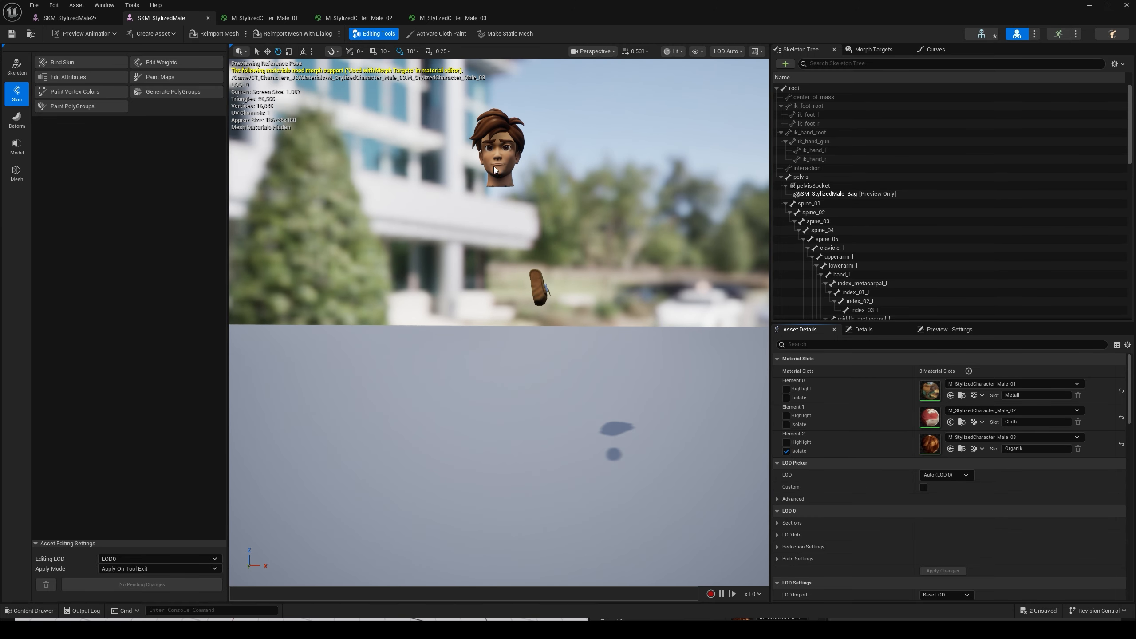
pyautogui.moveTo(530, 104)
pyautogui.keyDown('alt'); pyautogui.mouseDown()
pyautogui.moveTo(544, 155)
pyautogui.moveTo(530, 104)
pyautogui.mouseUp(); pyautogui.keyUp('alt')
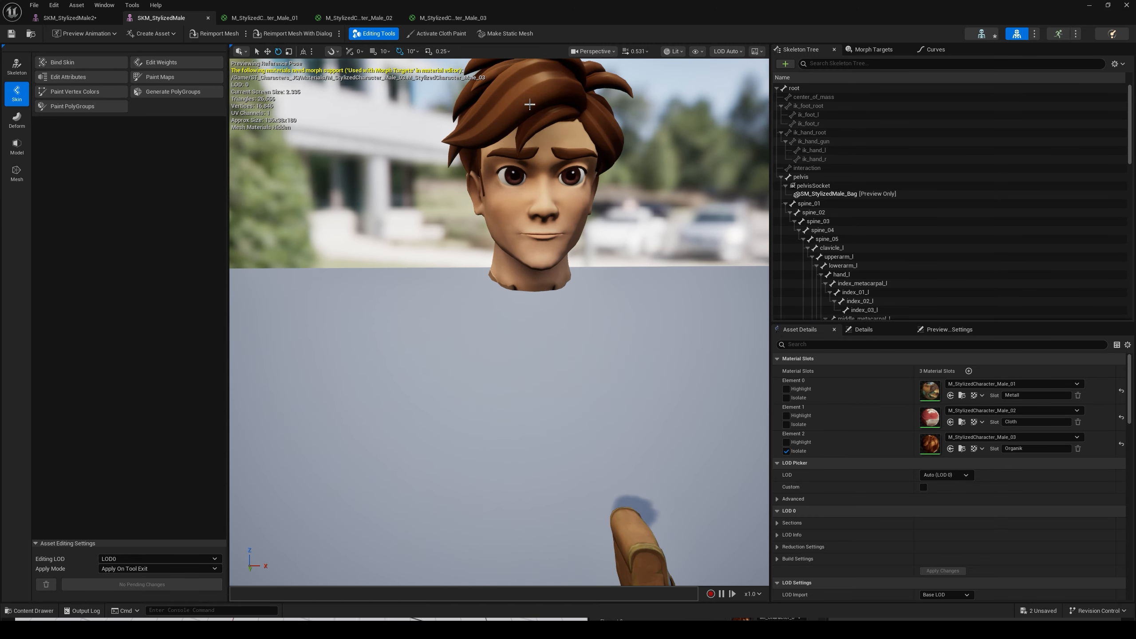
pyautogui.moveTo(530, 104); pyautogui.dragTo(551, 83, button='right')
# - Inspect the colour texture used by M_StylizedCharacter_Male_03, and compare it with the isolated head in the SKM_StylizedMale editor
pyautogui.click(442, 19)
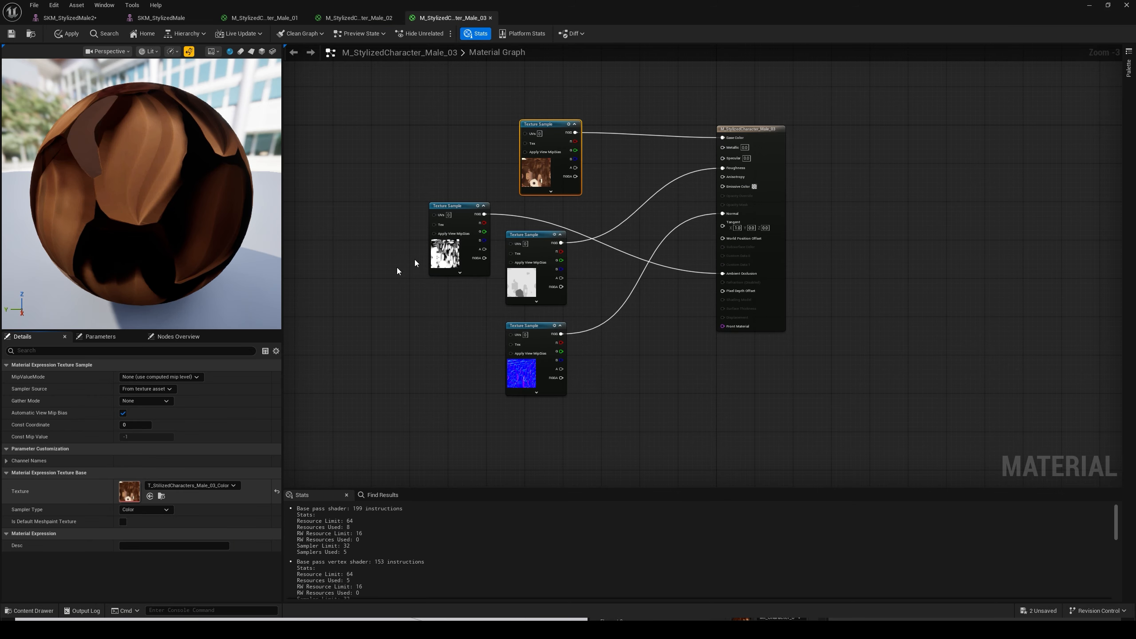
pyautogui.scroll(-4, 492, 251)
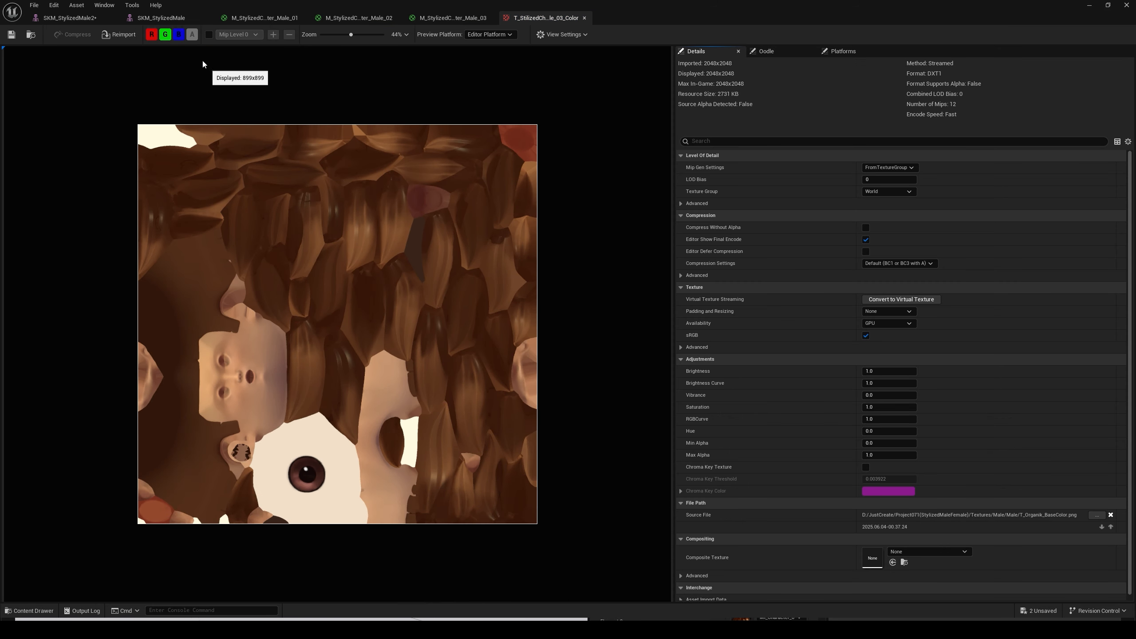
pyautogui.click(179, 19)
pyautogui.moveTo(614, 322); pyautogui.dragTo(601, 312, button='right')
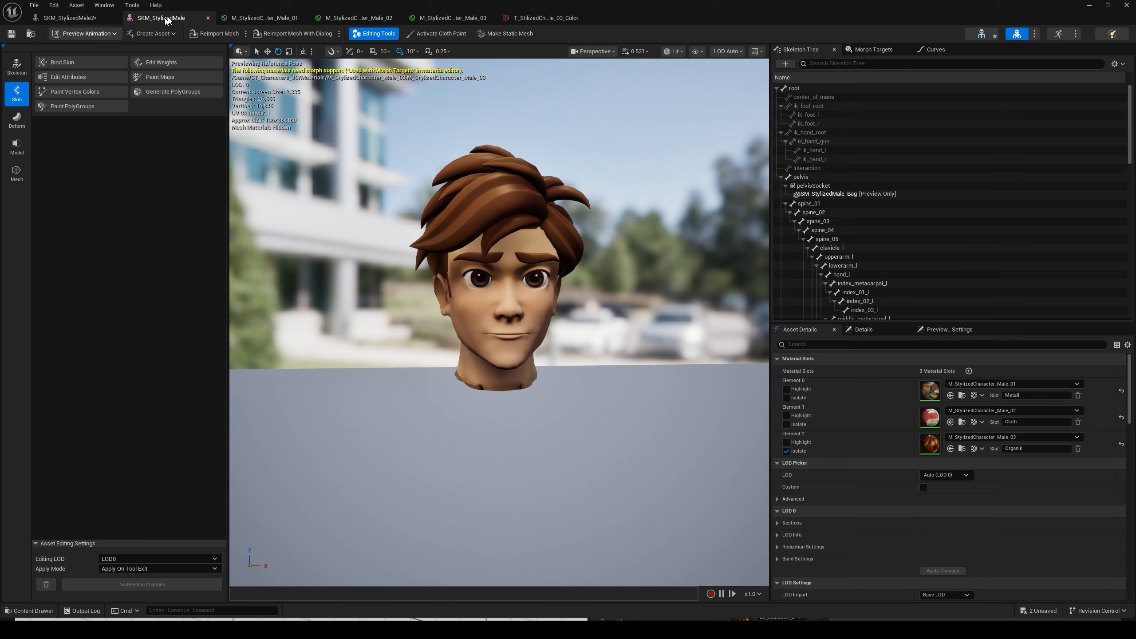
# - Export the SKM_StylizedMale skeletal mesh from the Models folder of the project
pyautogui.click(1089, 7)
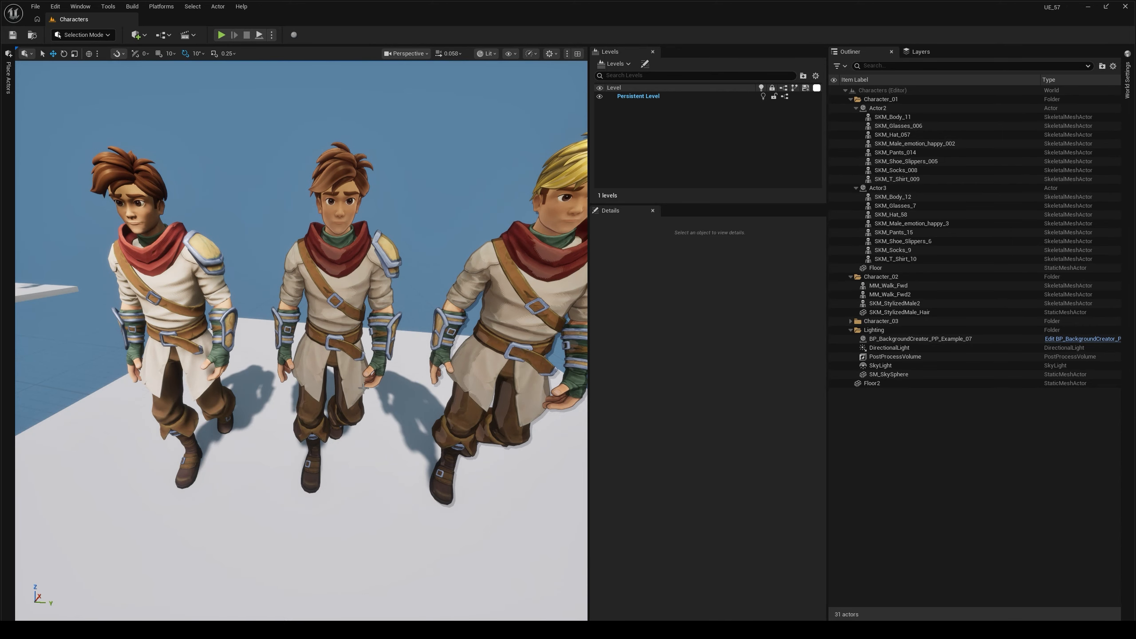
pyautogui.hotkey('ctrl', 'space')
pyautogui.rightClick(352, 453)
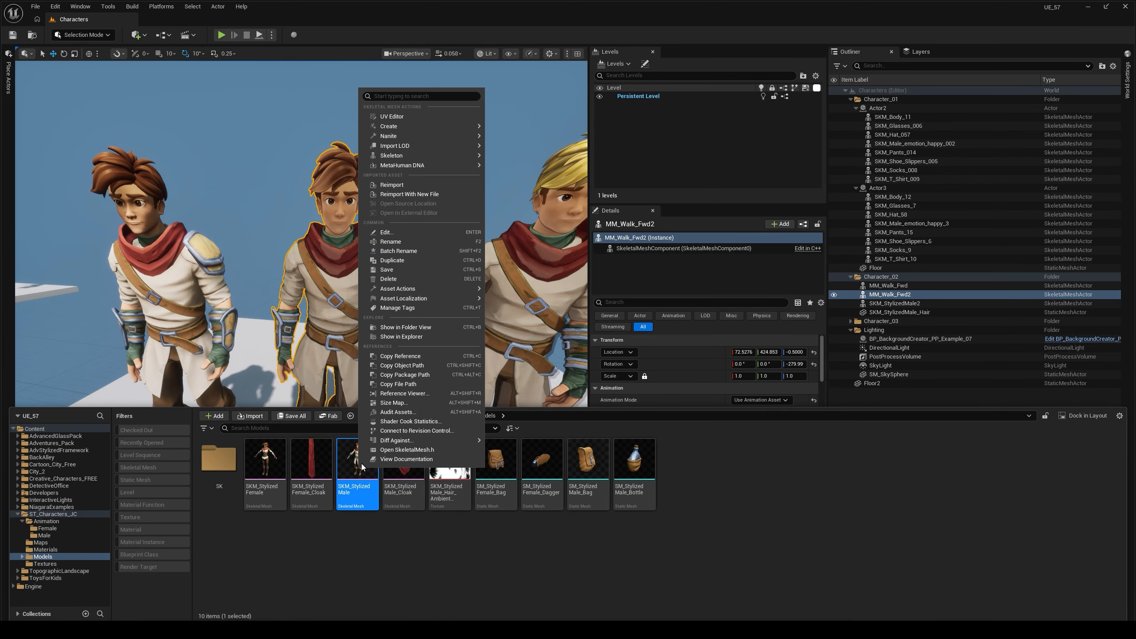
pyautogui.moveTo(402, 289)
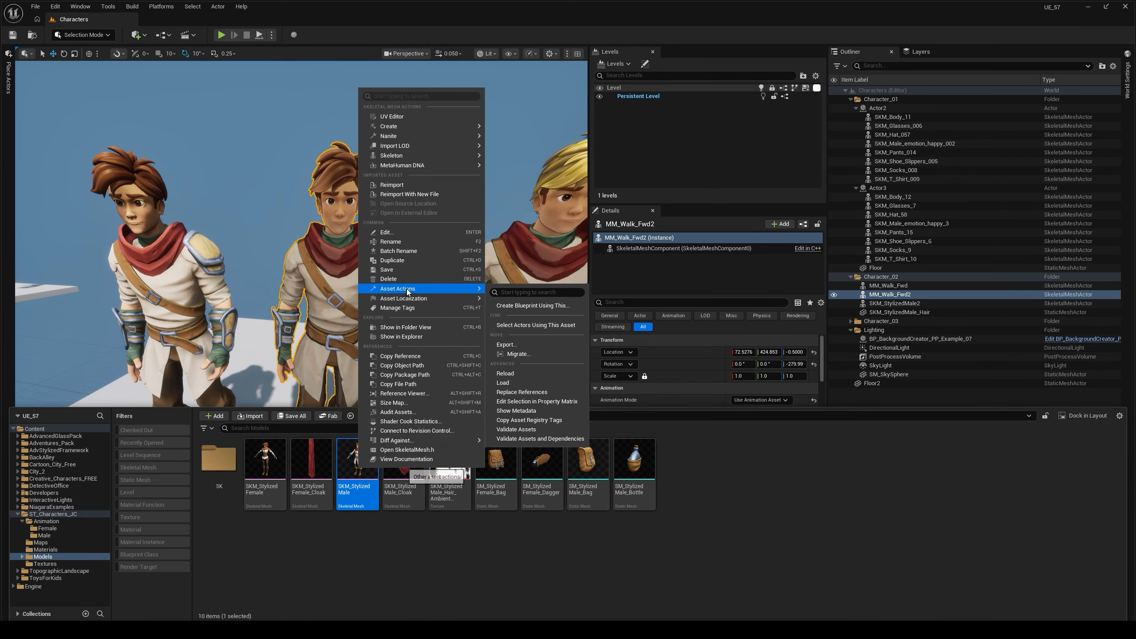
pyautogui.click(525, 348)
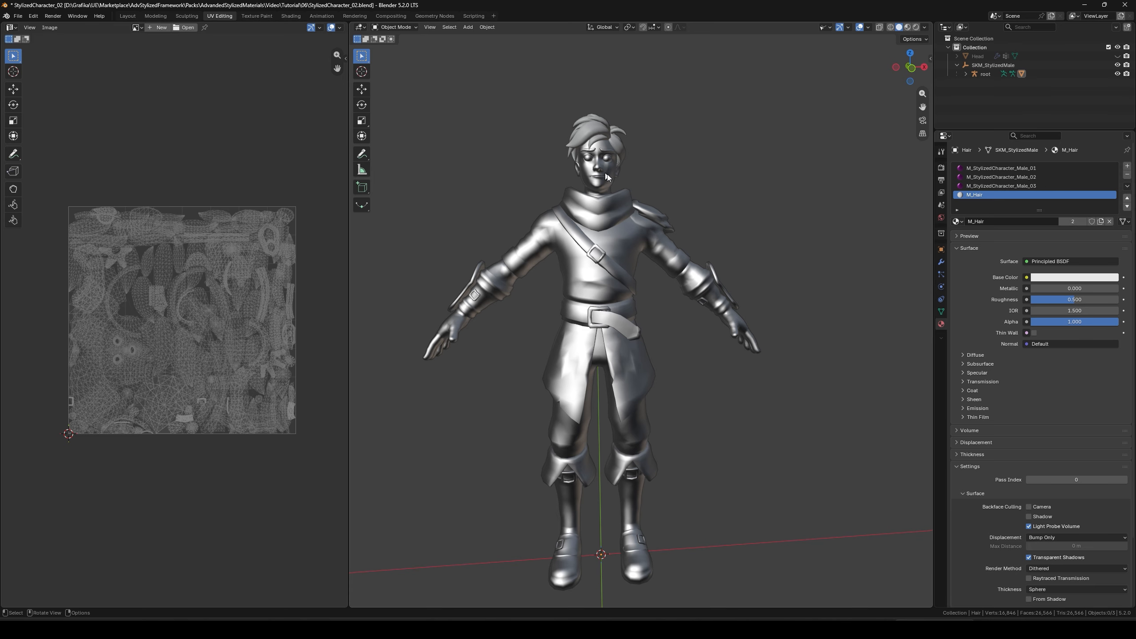
# - In Blender, select all faces assigned to the M_Hair material on the full character mesh, and return to Object Mode
pyautogui.click(602, 153)
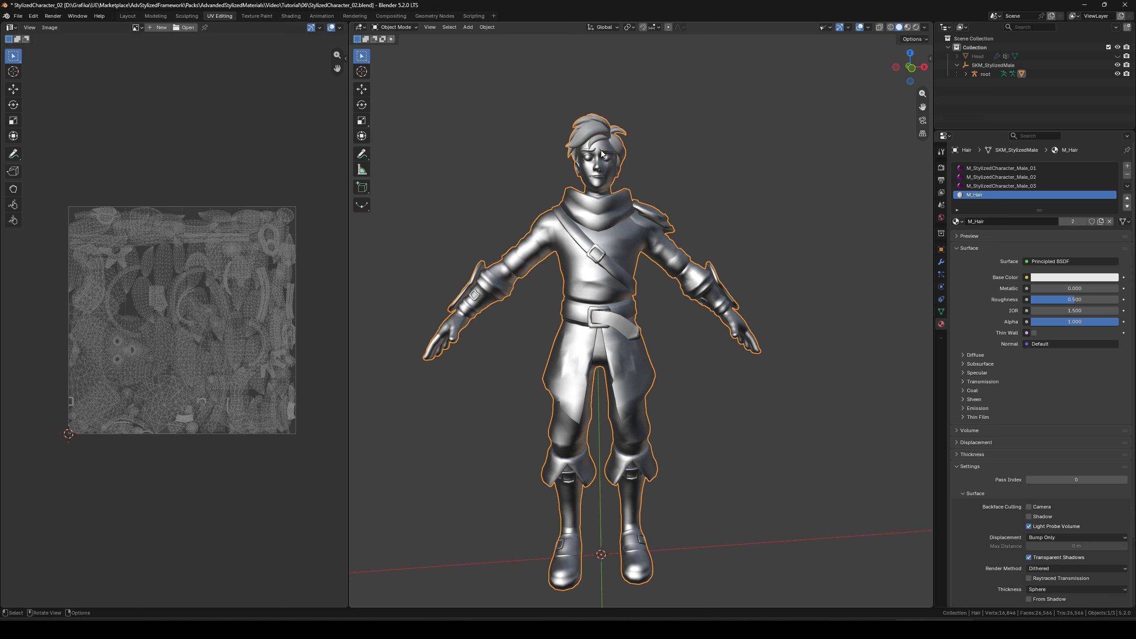
pyautogui.moveTo(694, 196); pyautogui.dragTo(727, 207, button='middle')
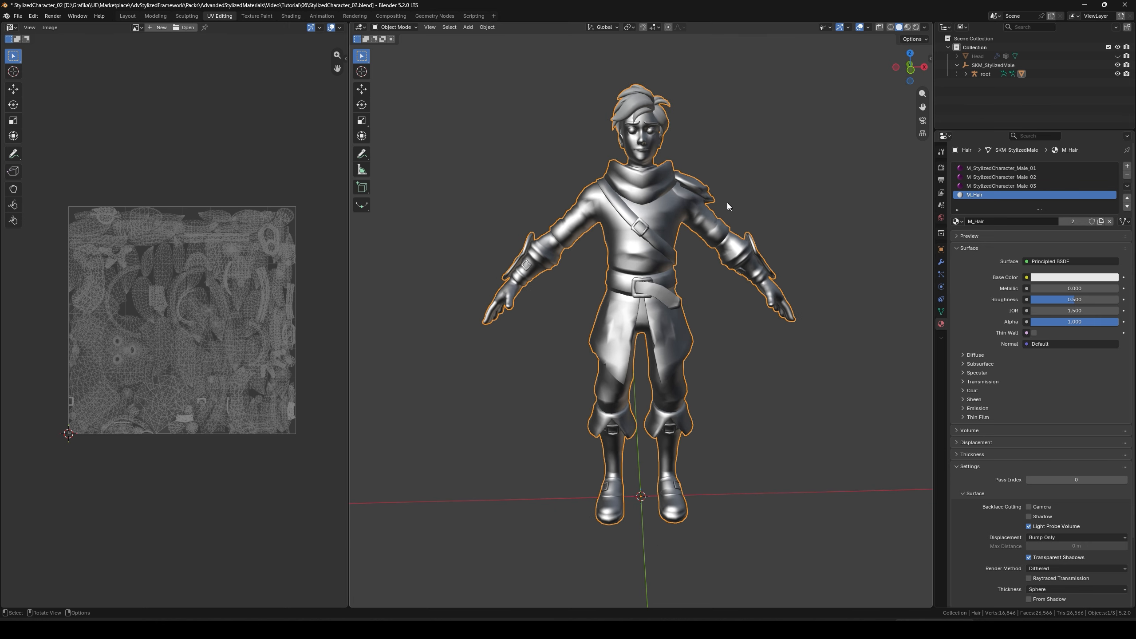
pyautogui.press('Tab')
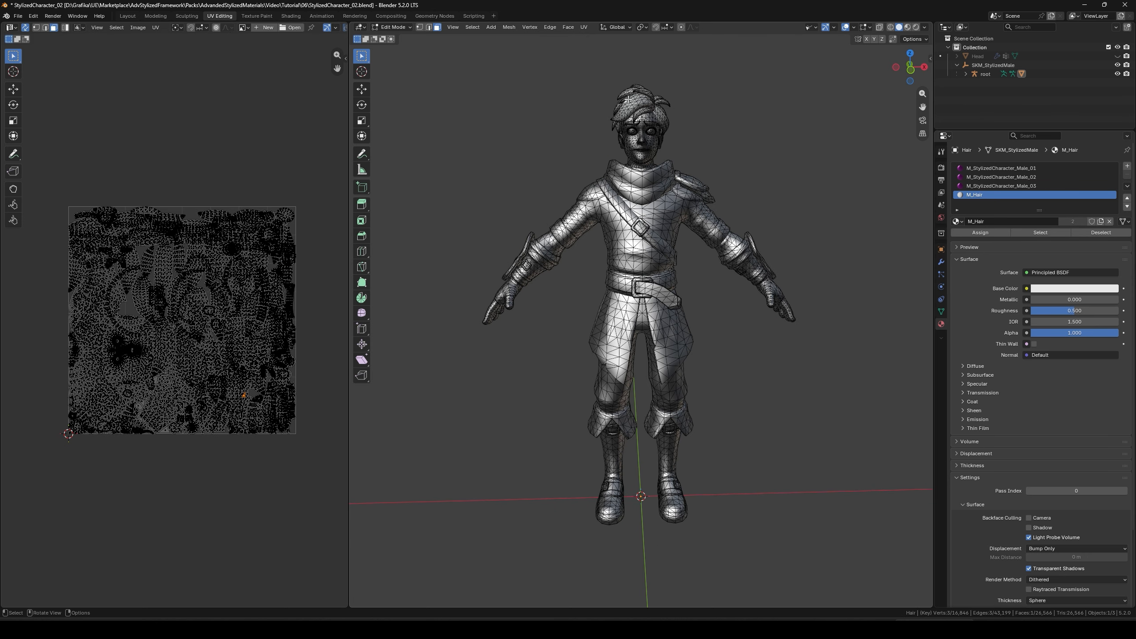
pyautogui.hotkey('ctrl', 'l')
pyautogui.press('l')
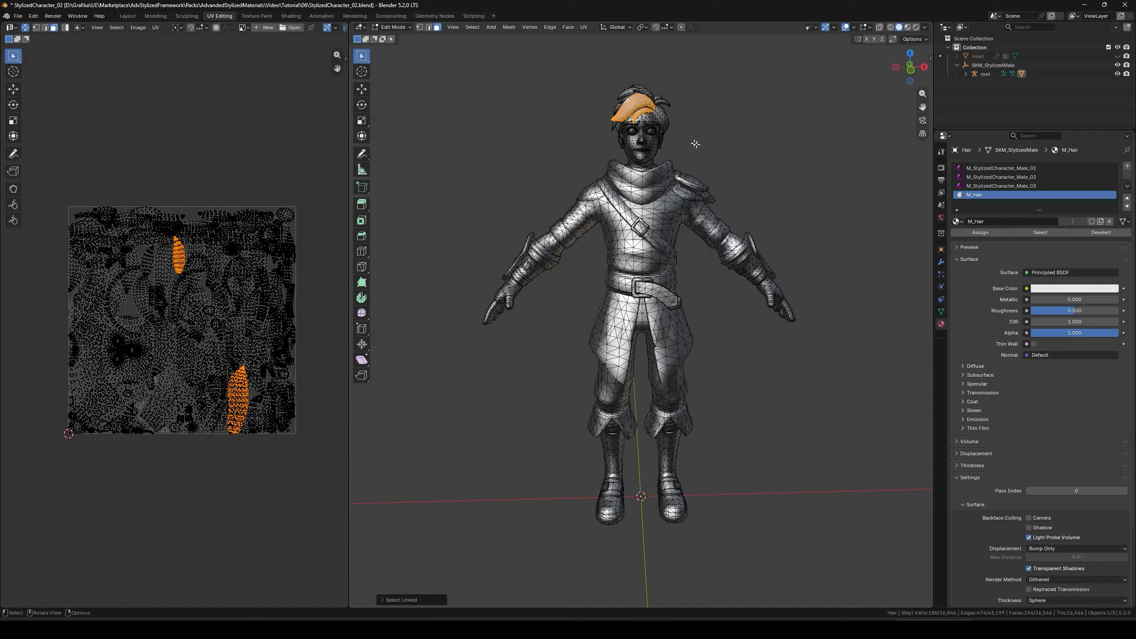
pyautogui.click(1028, 232)
pyautogui.moveTo(681, 197); pyautogui.dragTo(696, 242, button='middle')
pyautogui.press('KP_Decimal')
pyautogui.scroll(-5, 697, 193)
pyautogui.press('Tab')
# - Deselect the character, unhide the separate Head object, and select and frame it
pyautogui.scroll(-5, 696, 242)
pyautogui.click(761, 223)
pyautogui.click(1117, 56)
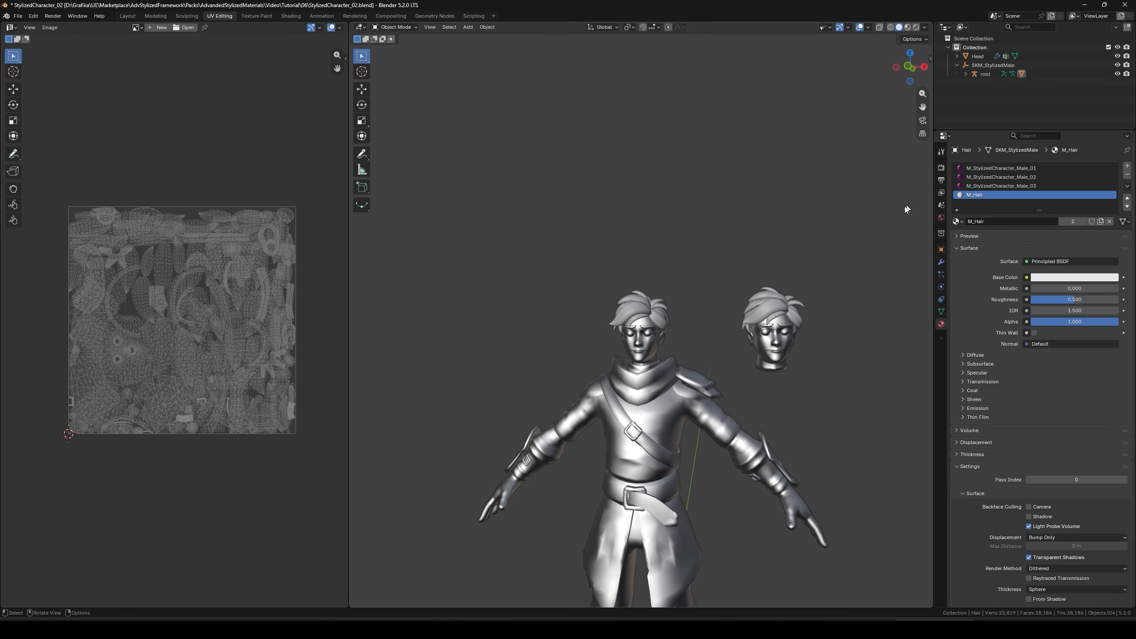
pyautogui.click(978, 56)
pyautogui.press('KP_Decimal')
pyautogui.scroll(-6, 768, 323)
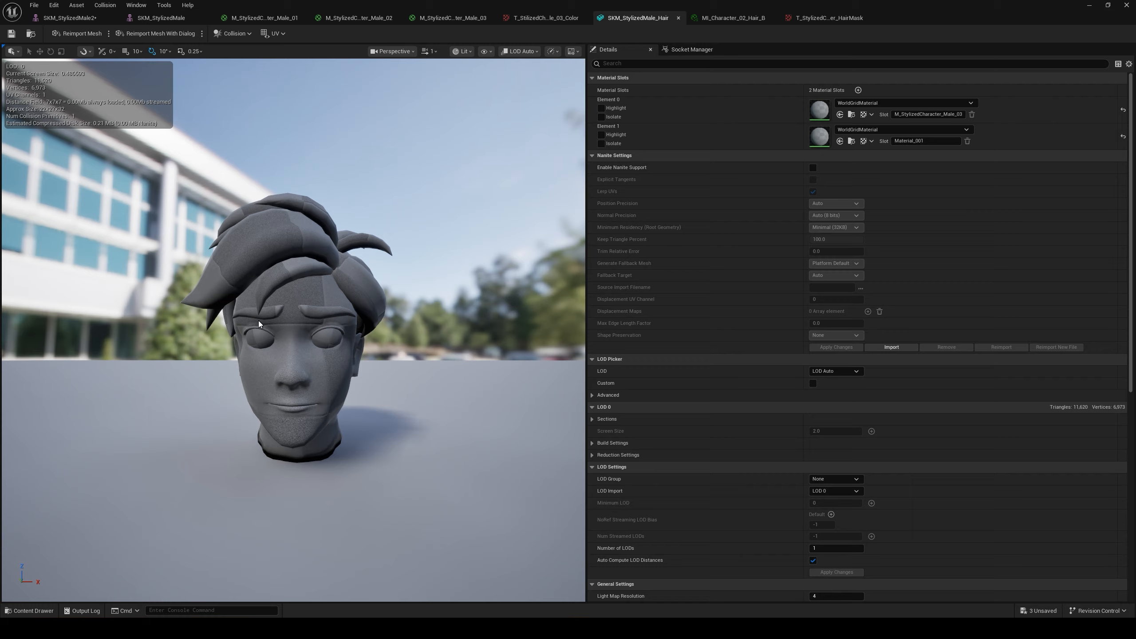
# - In Unreal Editor's level, start Bake Textures from Modeling Mode on the SKM_StylizedMale_Hair2 head mesh
pyautogui.click(1089, 6)
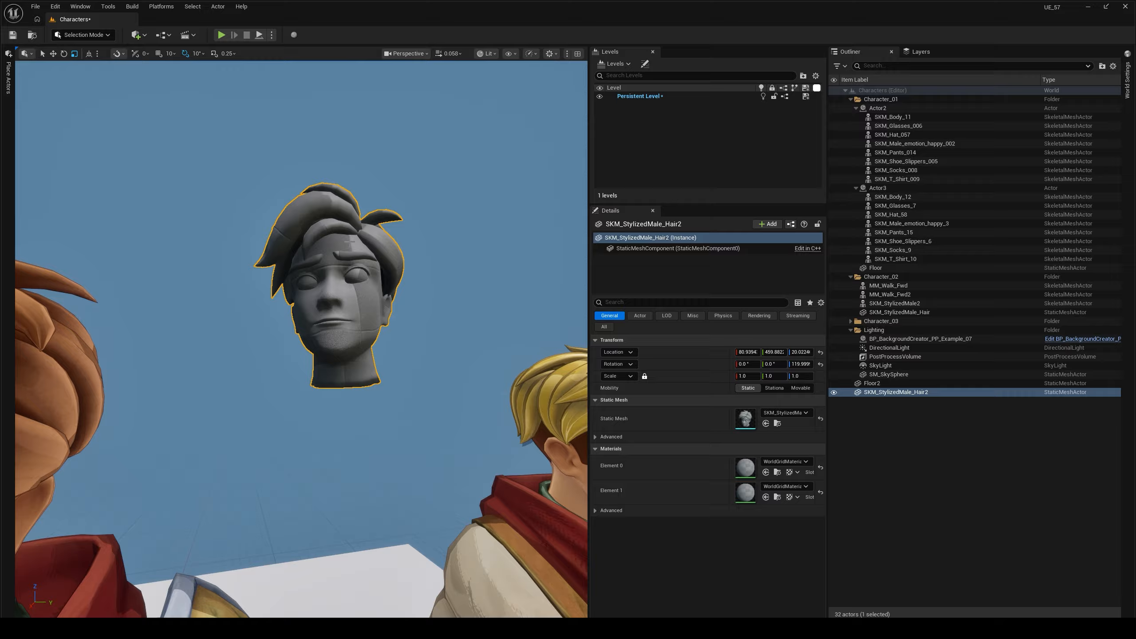
pyautogui.click(73, 35)
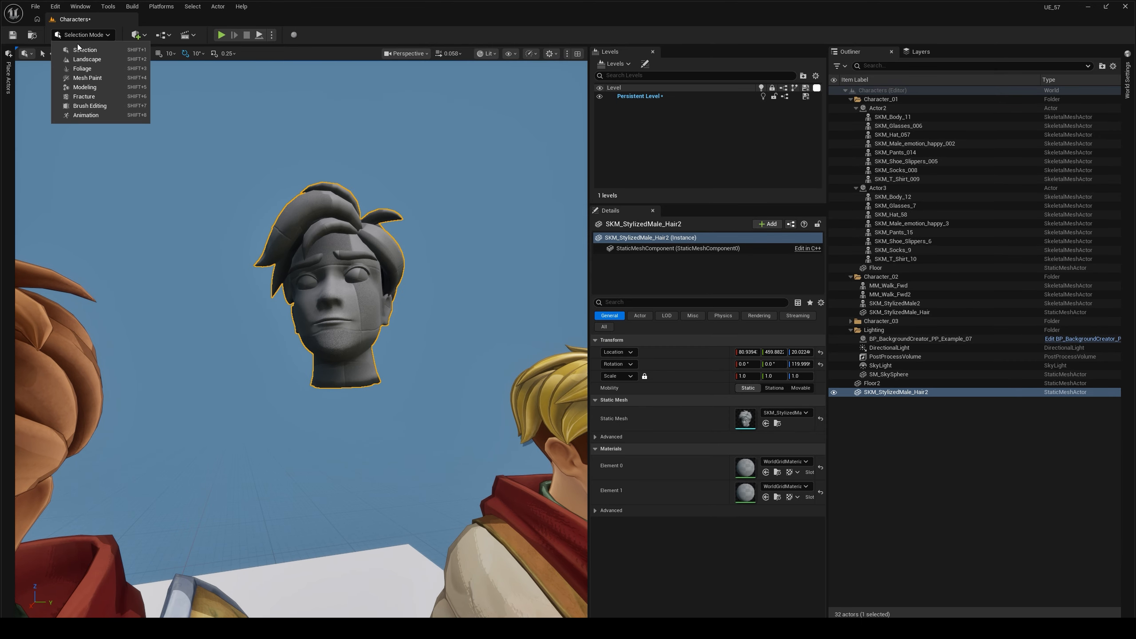
pyautogui.click(89, 90)
pyautogui.click(30, 275)
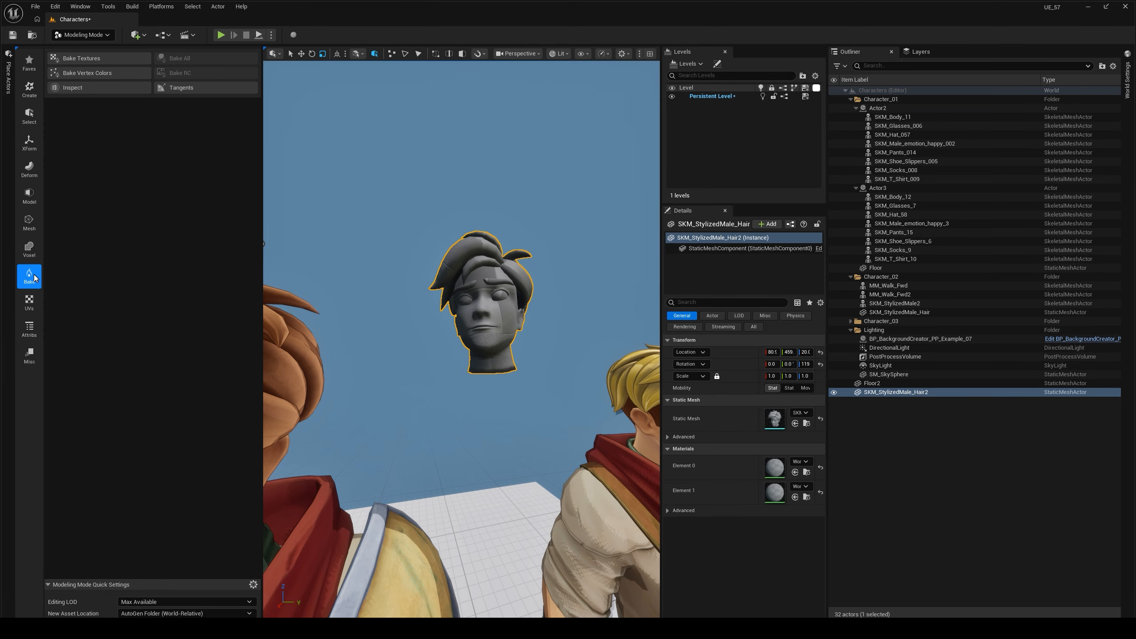
pyautogui.click(68, 60)
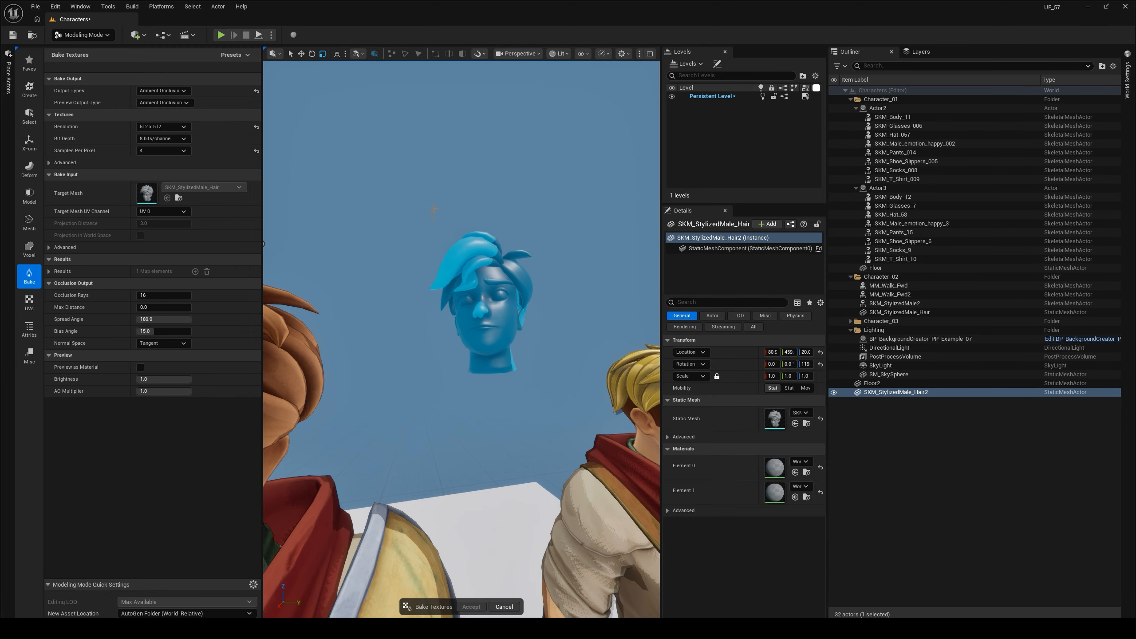
# - Switch the viewport to Unlit, inspect the ambient occlusion preview on the head from several sides, and cancel the bake
pyautogui.click(558, 54)
pyautogui.click(567, 98)
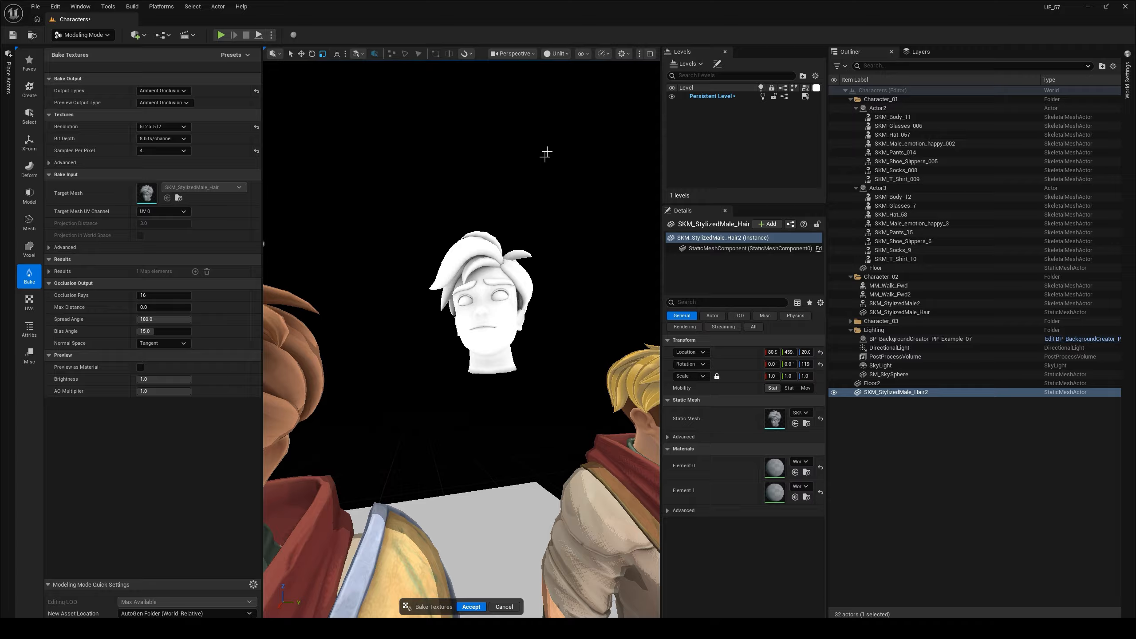
pyautogui.moveTo(544, 157); pyautogui.dragTo(497, 134, button='right')
pyautogui.moveTo(499, 238); pyautogui.dragTo(499, 238, button='right')
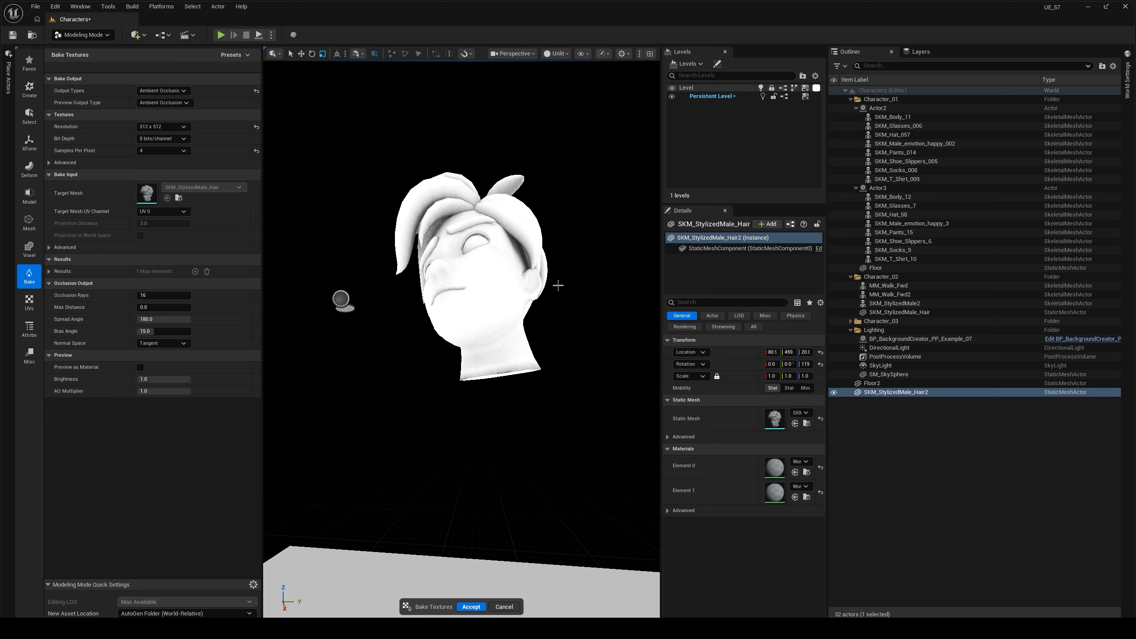
pyautogui.moveTo(558, 285); pyautogui.dragTo(642, 288, button='right')
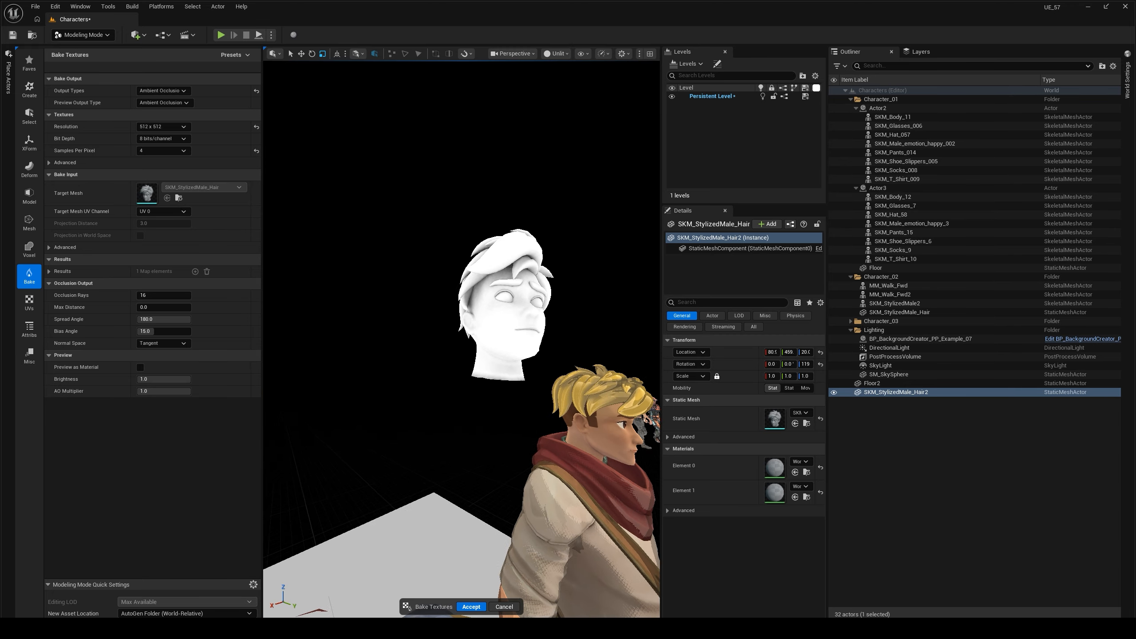
pyautogui.moveTo(493, 558); pyautogui.dragTo(493, 558, button='right')
pyautogui.click(505, 606)
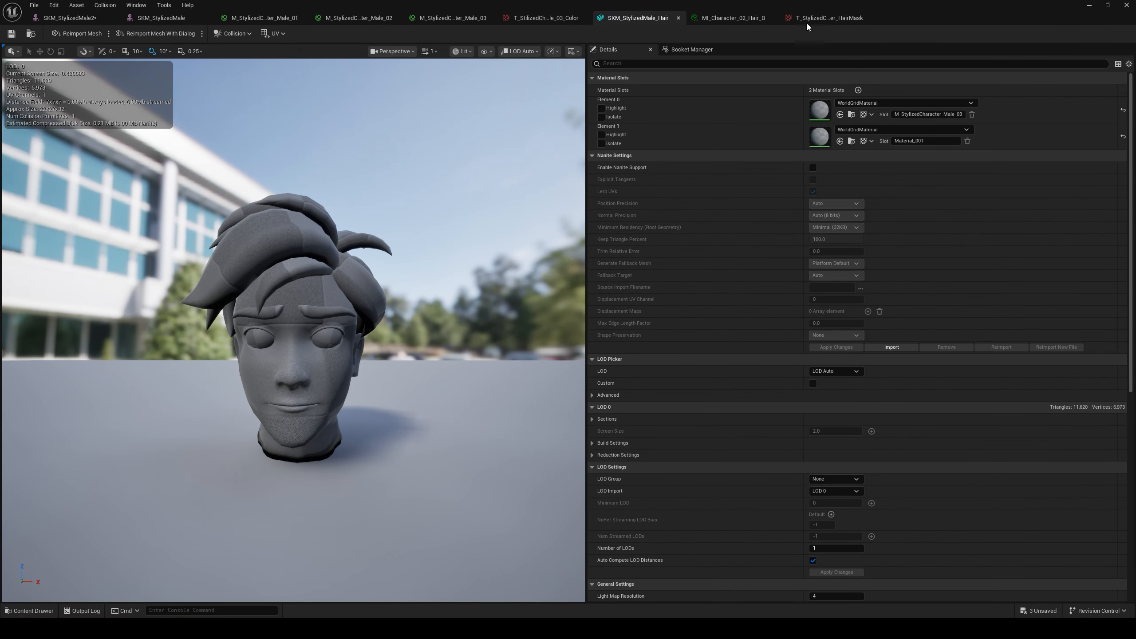
# - In Blender, select the Head object's faces assigned to M_Hair and export their UV layout
pyautogui.click(809, 18)
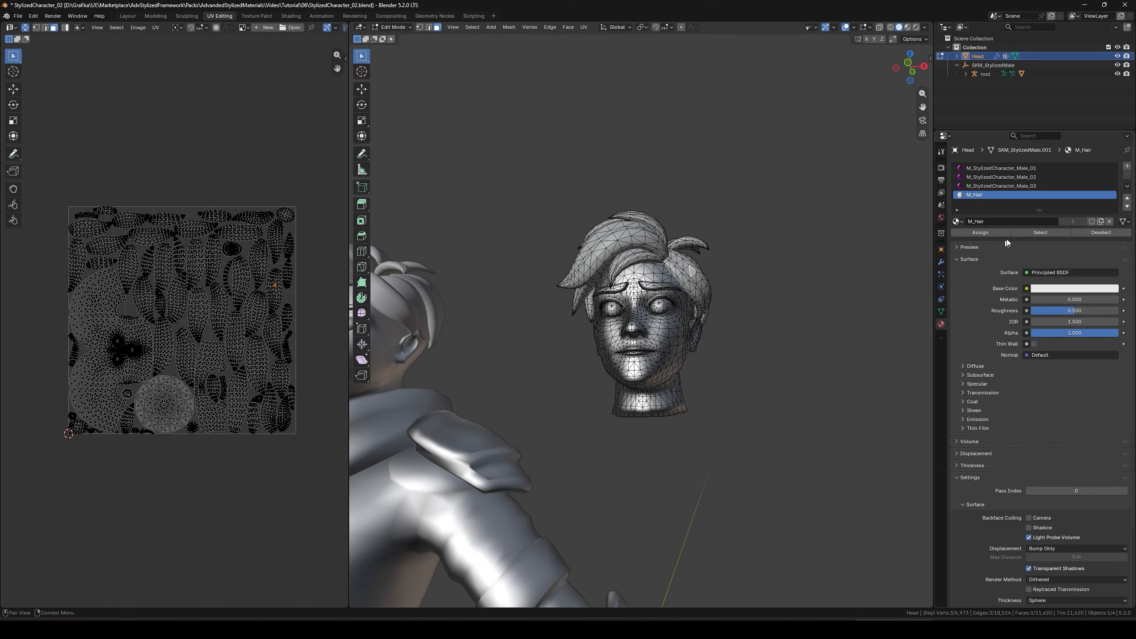
pyautogui.click(1029, 232)
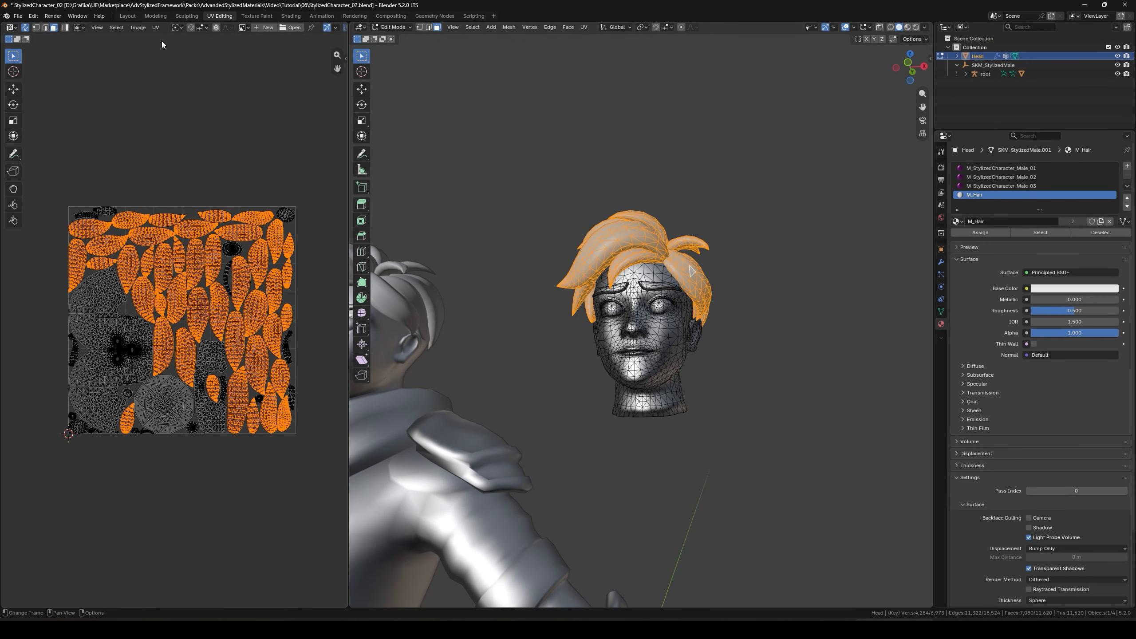
pyautogui.click(156, 28)
pyautogui.click(184, 337)
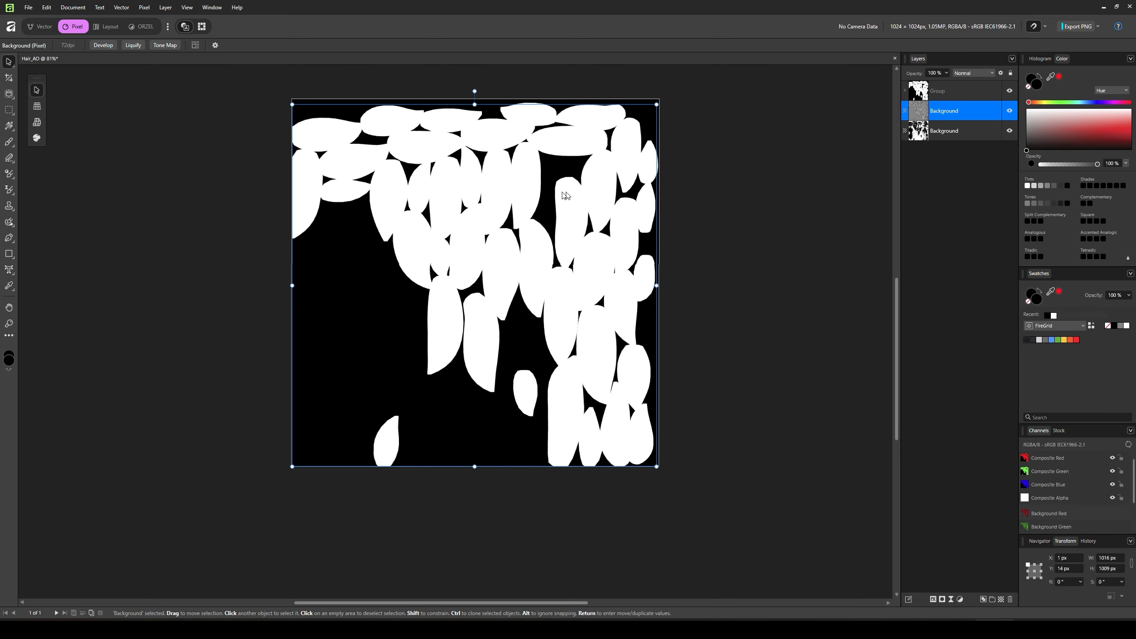
# - In Affinity's Hair_AO document, hide the Group layer and the UV wireframe layer, renaming the wireframe layer v
pyautogui.click(1010, 91)
pyautogui.doubleClick(953, 110)
pyautogui.write('v')
pyautogui.press('Return')
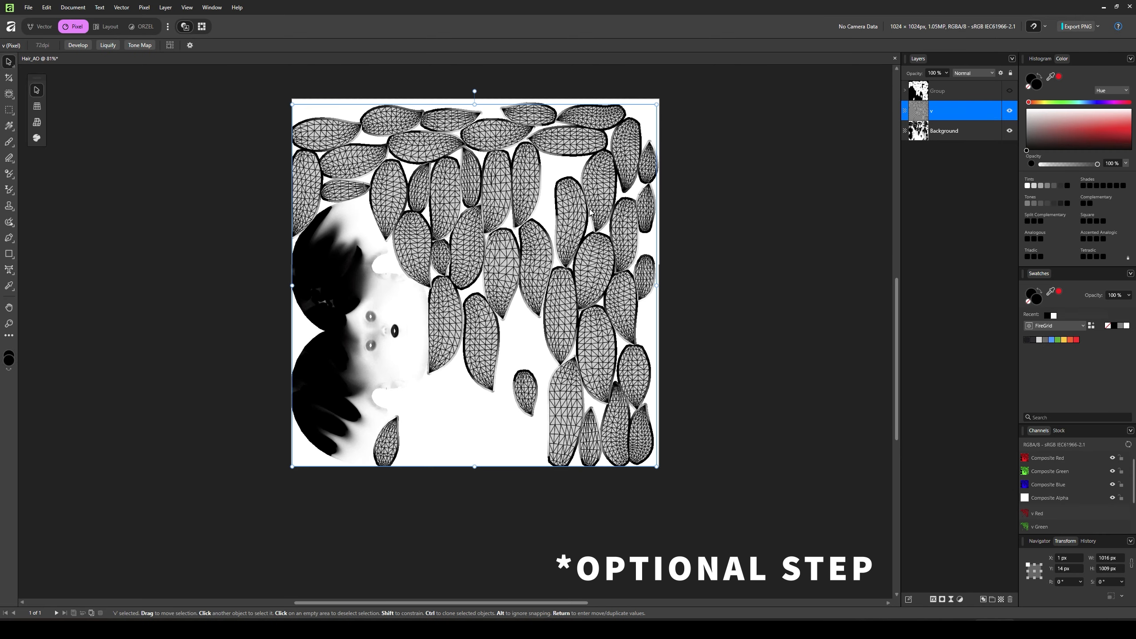
pyautogui.click(1010, 110)
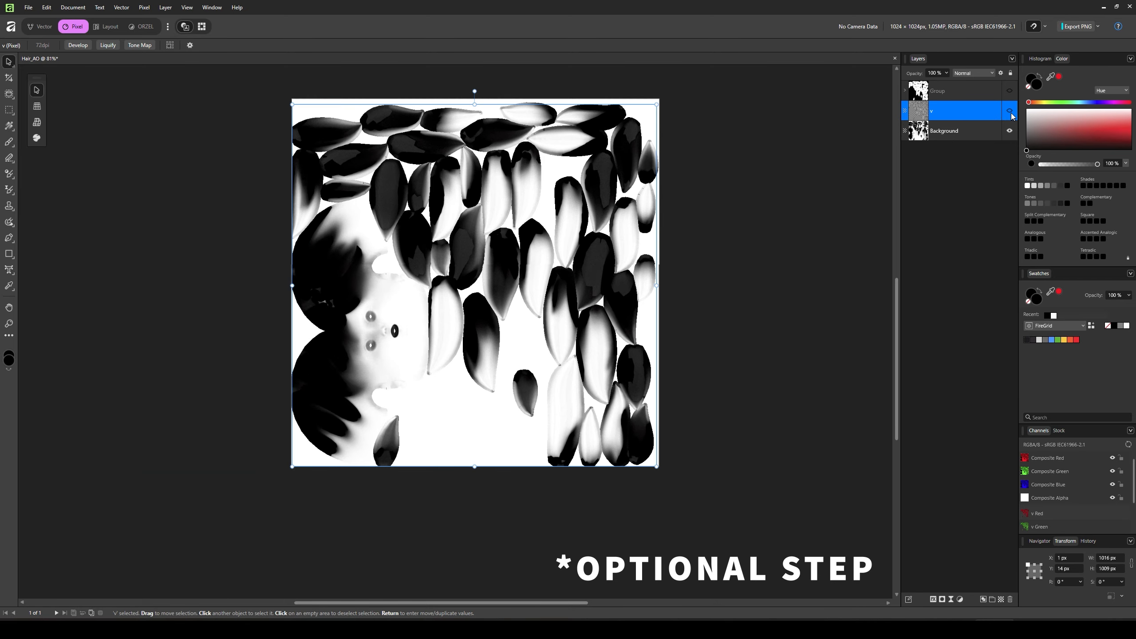
# - Toggle the visibility of the v wireframe layer in the Hair_AO document
pyautogui.click(1010, 110)
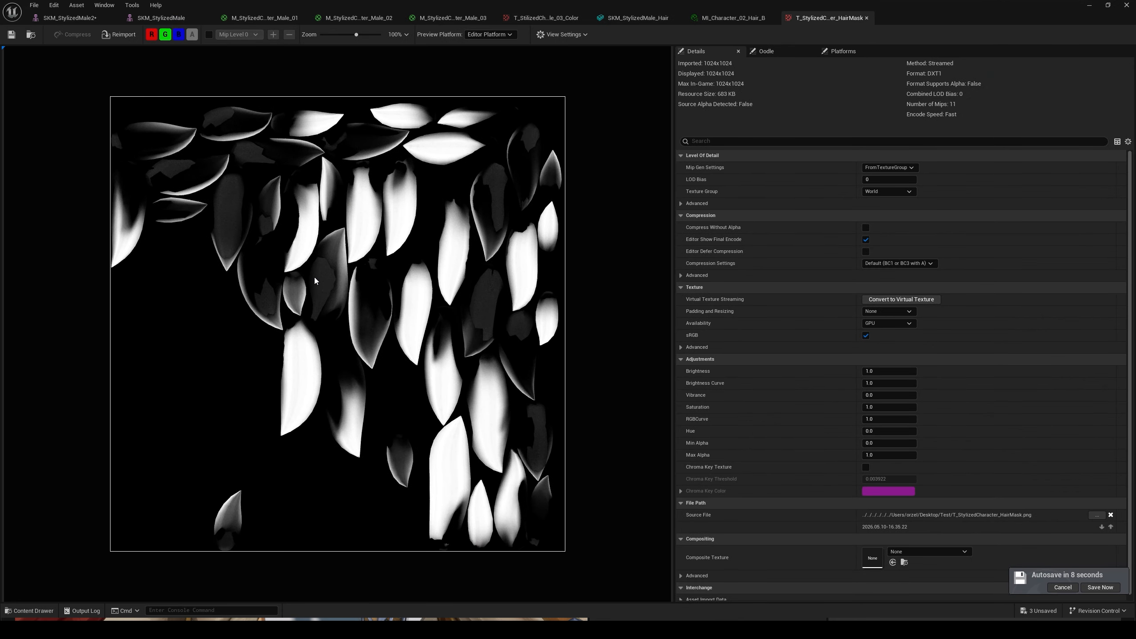
# - In Unreal Editor's level, compare the materials assigned to MM_Walk_Fwd2 and SKM_StylizedMale2
pyautogui.click(1089, 6)
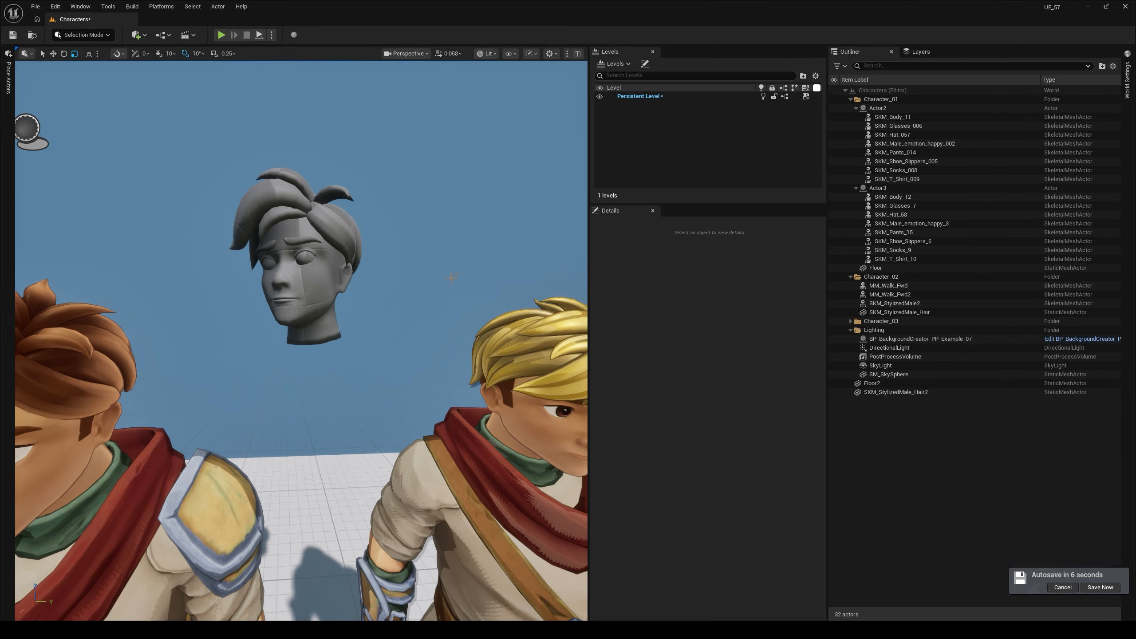
pyautogui.click(117, 354)
pyautogui.scroll(-6, 751, 578)
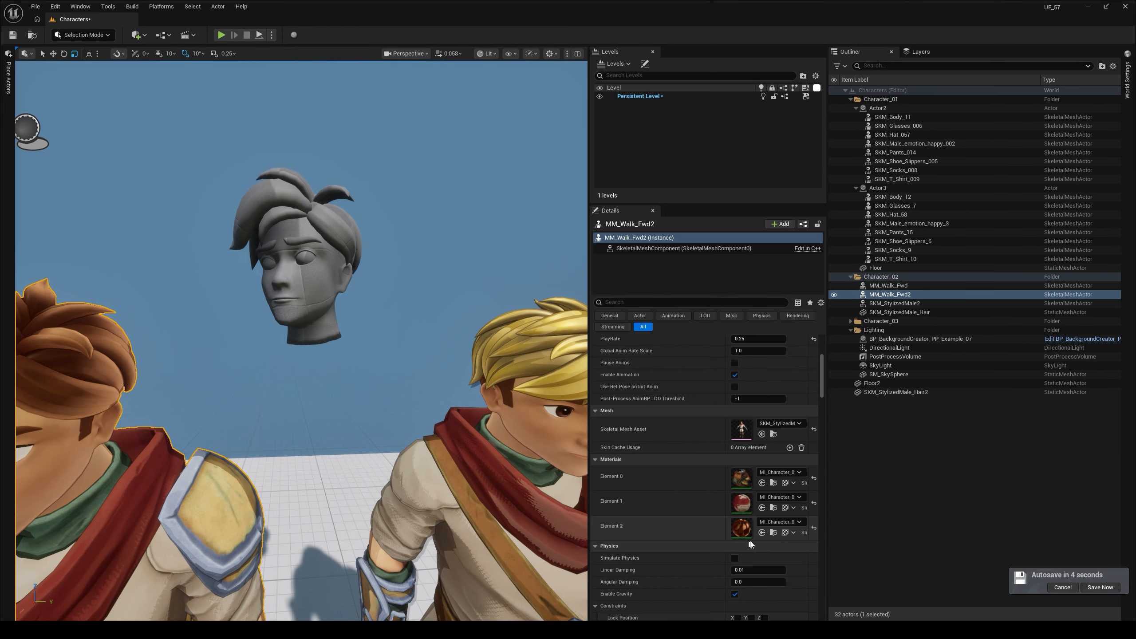
pyautogui.click(532, 515)
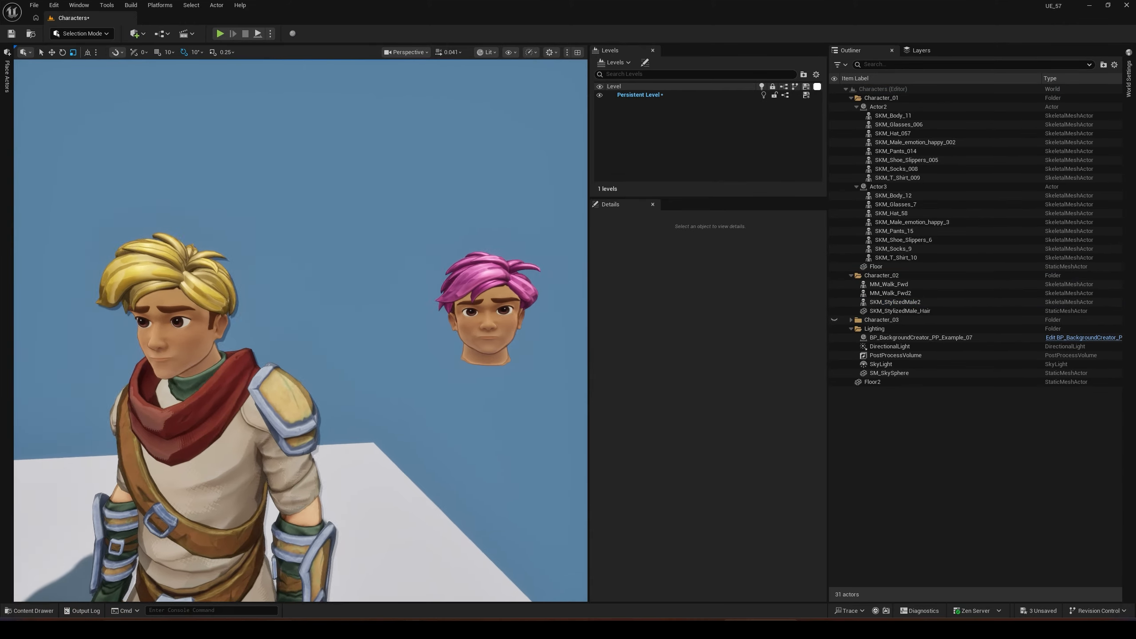
pyautogui.press('f')
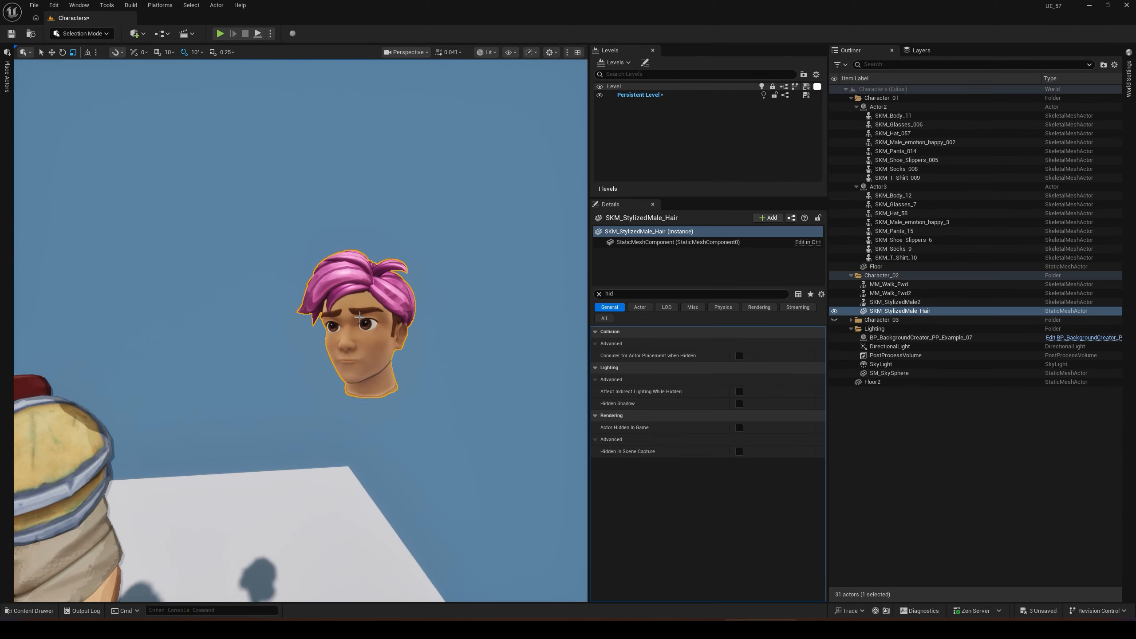
# - Deselect the pink-haired head, compare it with the Unreal Engine photo in Affinity, and return to the level
pyautogui.press('Escape')
pyautogui.keyDown('alt'); pyautogui.moveTo(359, 318); pyautogui.dragTo(423, 156); pyautogui.keyUp('alt')
pyautogui.hotkey('alt', 'Tab')
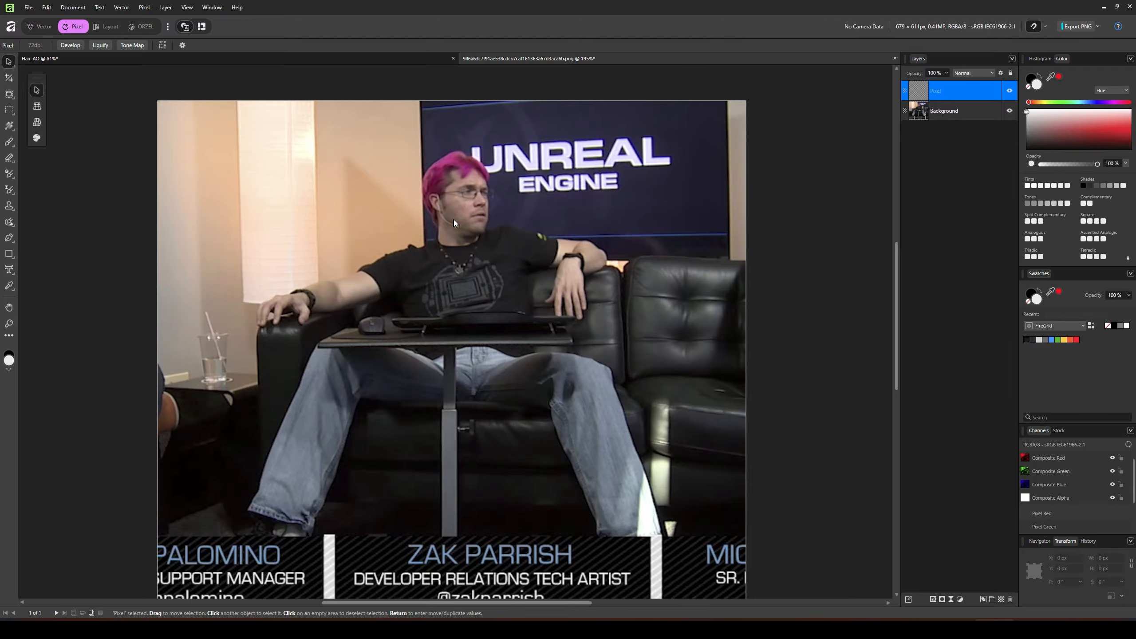
pyautogui.hotkey('alt', 'Tab')
pyautogui.keyDown('alt'); pyautogui.moveTo(527, 237); pyautogui.dragTo(805, 251); pyautogui.keyUp('alt')
pyautogui.keyDown('alt'); pyautogui.moveTo(394, 350); pyautogui.dragTo(447, 354); pyautogui.keyUp('alt')
# - Open the MI_Character_03 material instance from Element 0 of the stylized SK_UE4_Adventure_01_Full_01_B
pyautogui.scroll(-5, 394, 349)
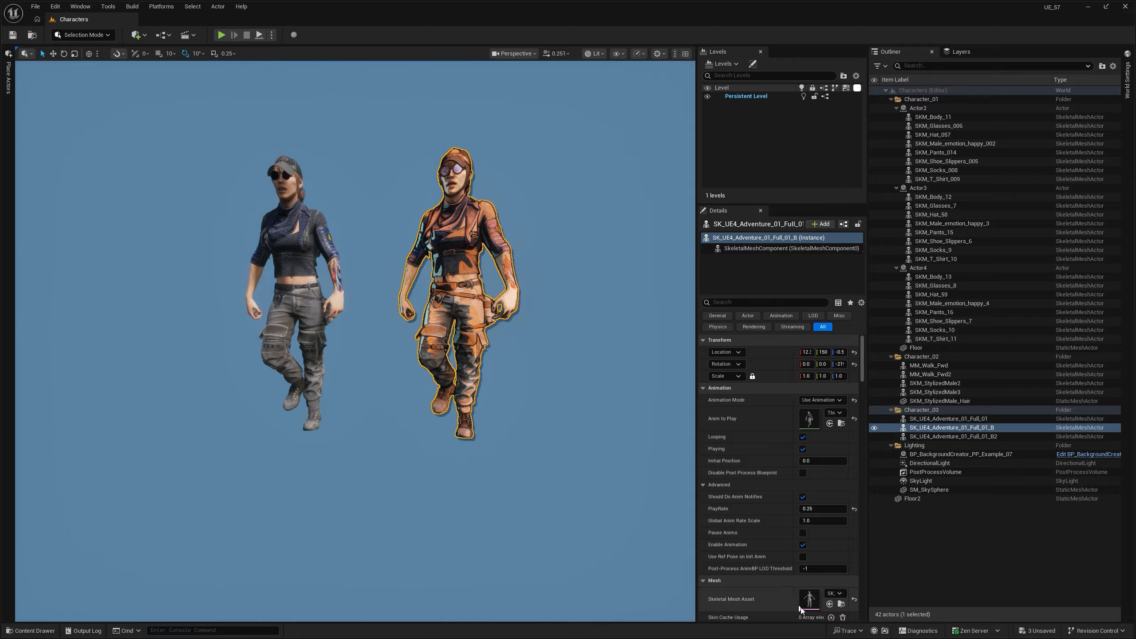
pyautogui.scroll(-2, 809, 582)
pyautogui.doubleClick(809, 578)
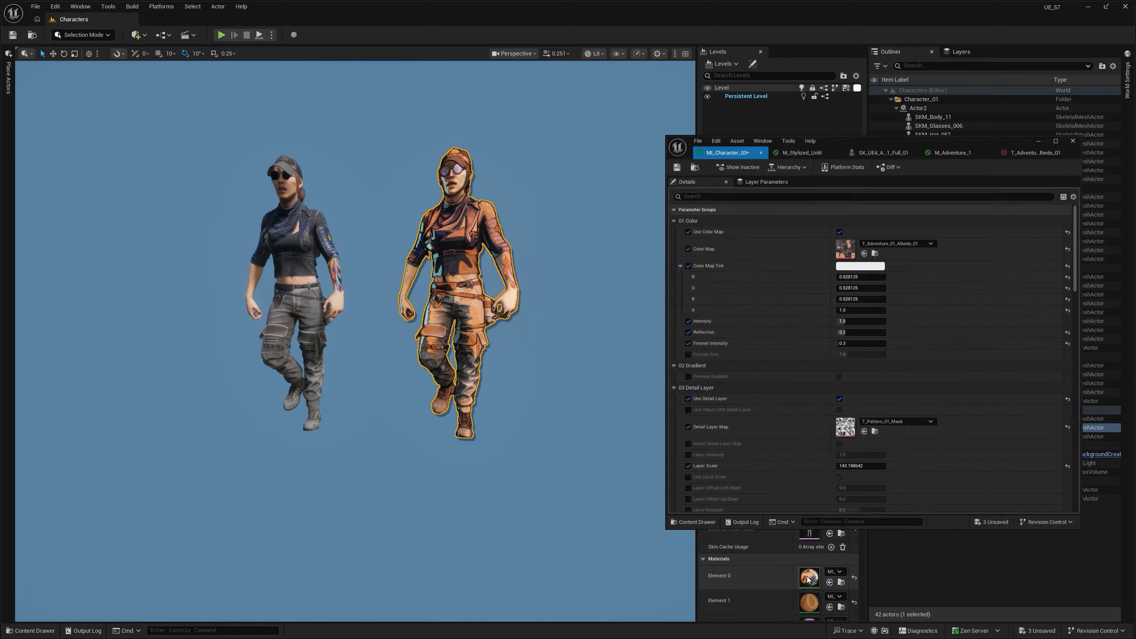
# - Try T_Adventure_01_Albedo_02 as MI_Character_03's Color Map and set it to T_Adventure_01_Albedo_03
pyautogui.click(850, 223)
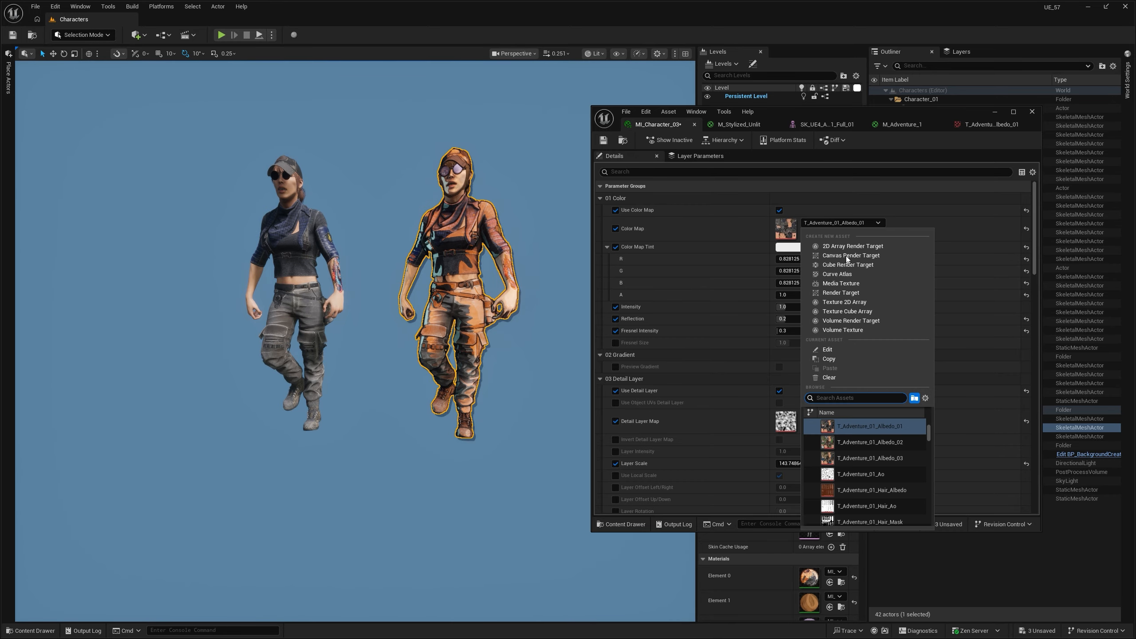
pyautogui.click(827, 446)
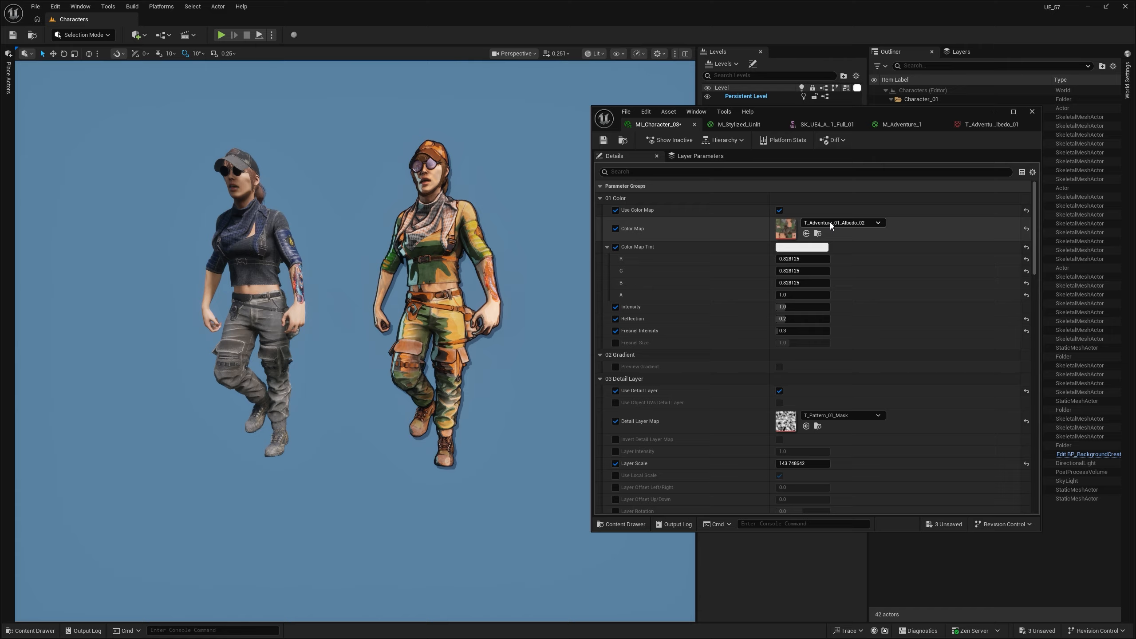
pyautogui.click(829, 223)
pyautogui.click(827, 436)
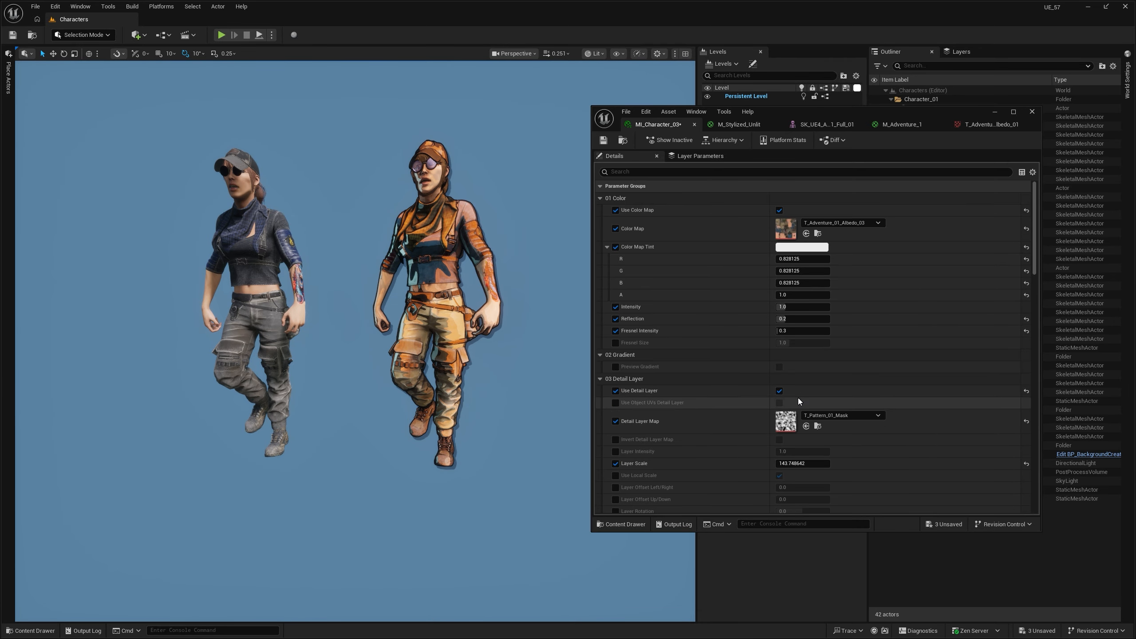
# - Try a light green Rim Light Color in MI_Character_03 and cancel the colour change
pyautogui.scroll(-15, 805, 398)
pyautogui.click(812, 383)
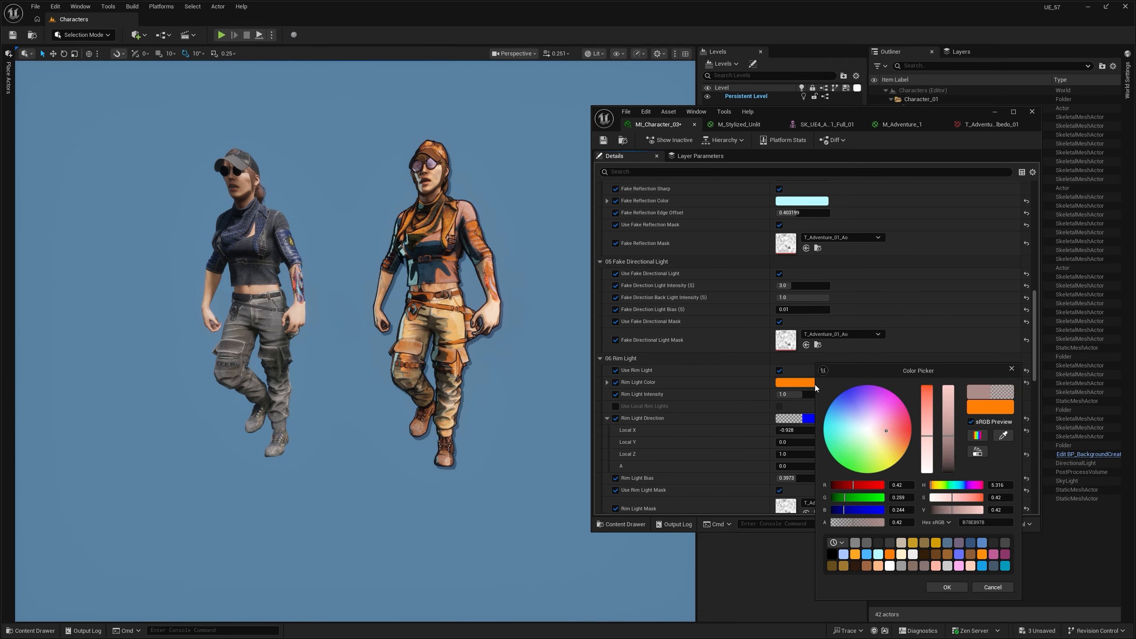
pyautogui.moveTo(871, 416)
pyautogui.mouseDown()
pyautogui.moveTo(885, 411)
pyautogui.moveTo(854, 413)
pyautogui.moveTo(884, 441)
pyautogui.moveTo(853, 453)
pyautogui.mouseUp()
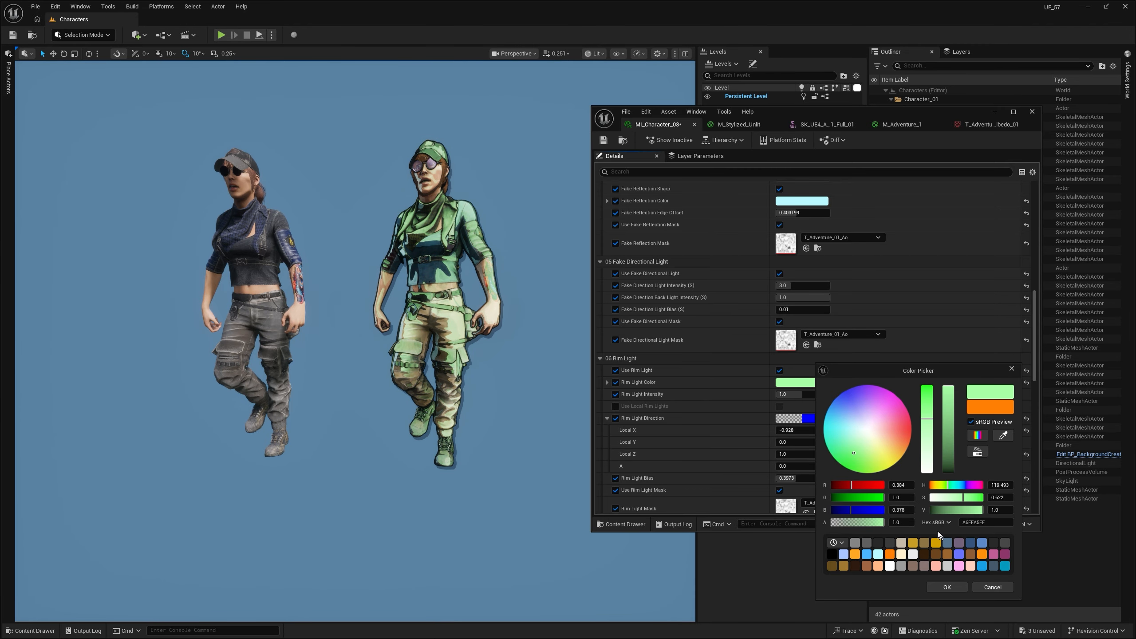
pyautogui.click(993, 587)
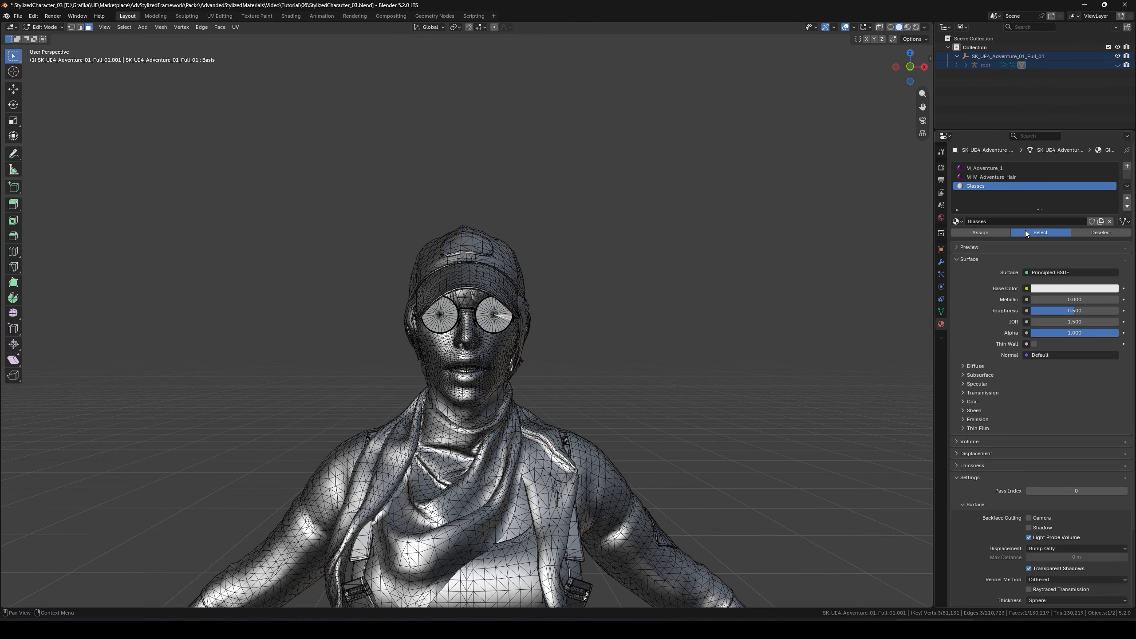
# - In Blender, select the character's faces assigned to the Glasses material and move them
pyautogui.click(1040, 232)
pyautogui.press('g')
pyautogui.click(563, 385)
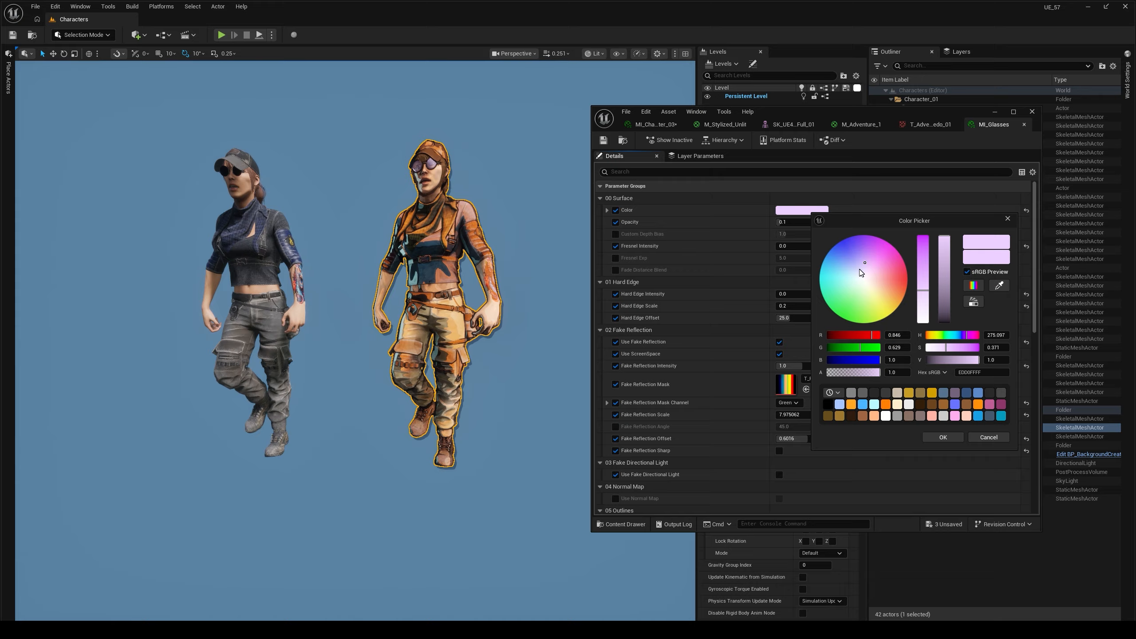
# - In Unreal Editor, try a golden surface Color in MI_Glasses and cancel the colour change
pyautogui.moveTo(885, 290); pyautogui.dragTo(888, 296)
pyautogui.click(989, 437)
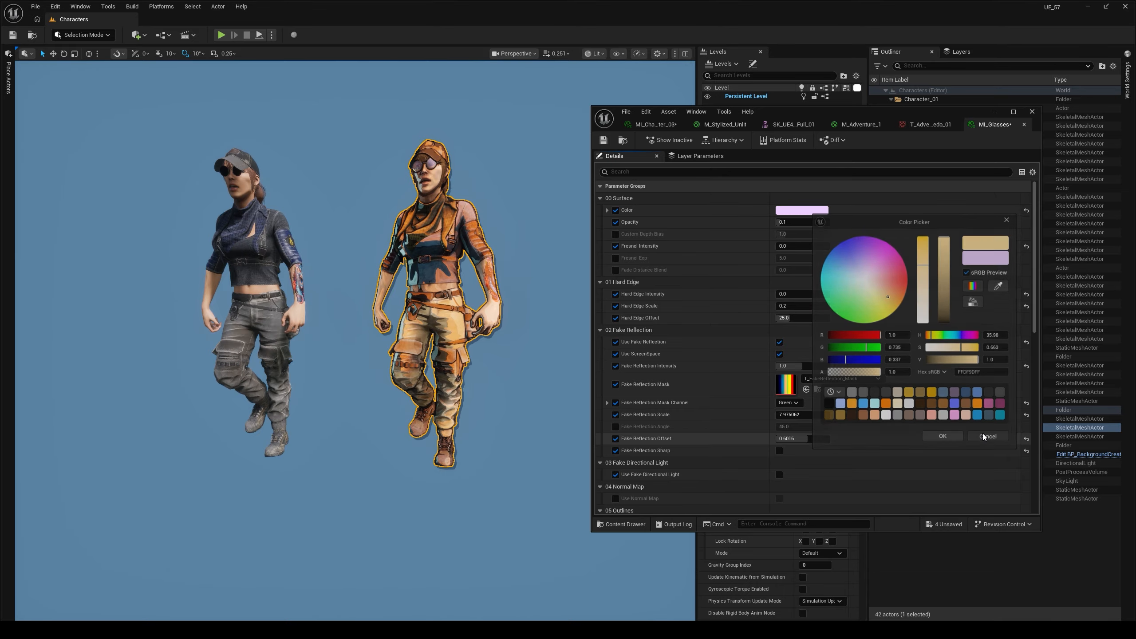
# - Shift the ambient occlusion Texture Sample node down in M_M_Adventure_Hair's graph, return to the level and deselect the character
pyautogui.scroll(10, 550, 289)
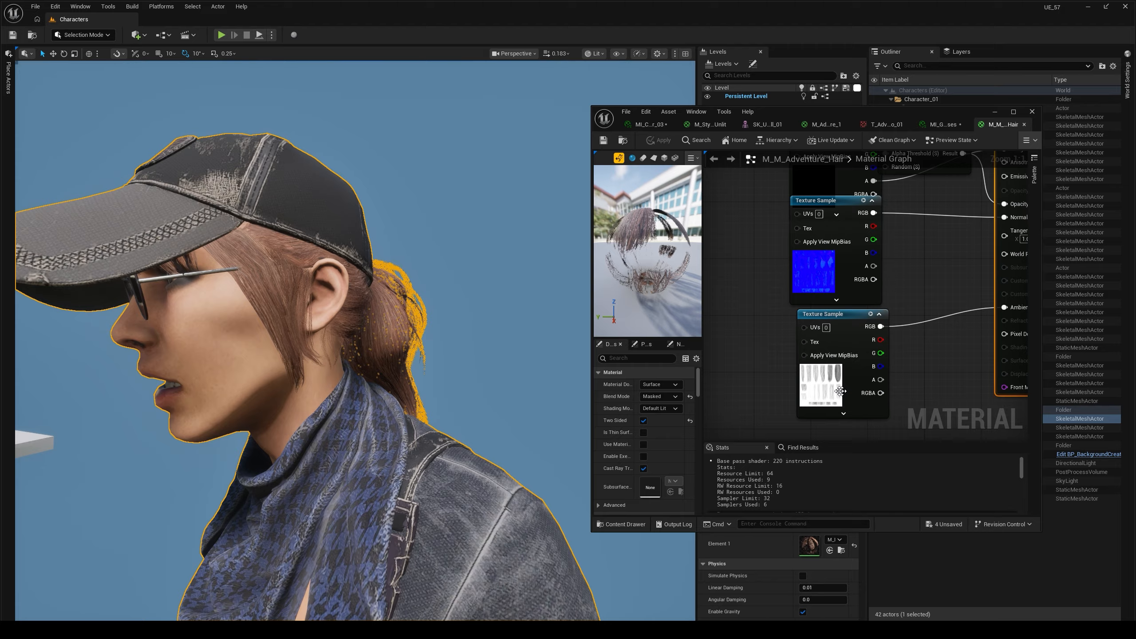
pyautogui.click(823, 320)
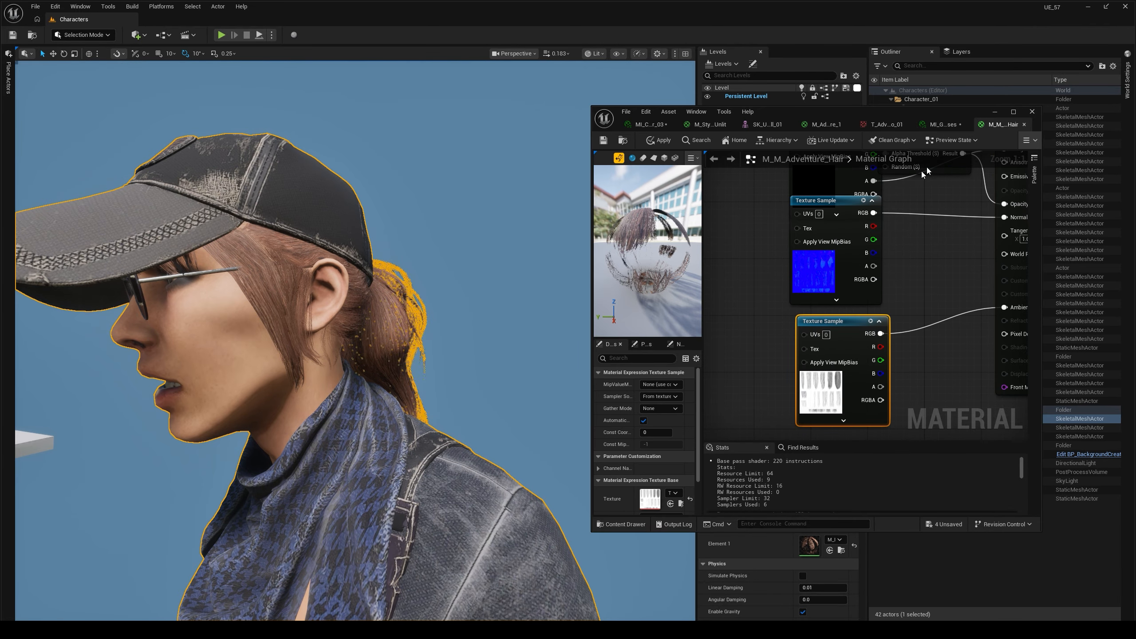
pyautogui.click(996, 115)
pyautogui.scroll(-5, 355, 340)
pyautogui.press('Escape')
pyautogui.scroll(8, 356, 340)
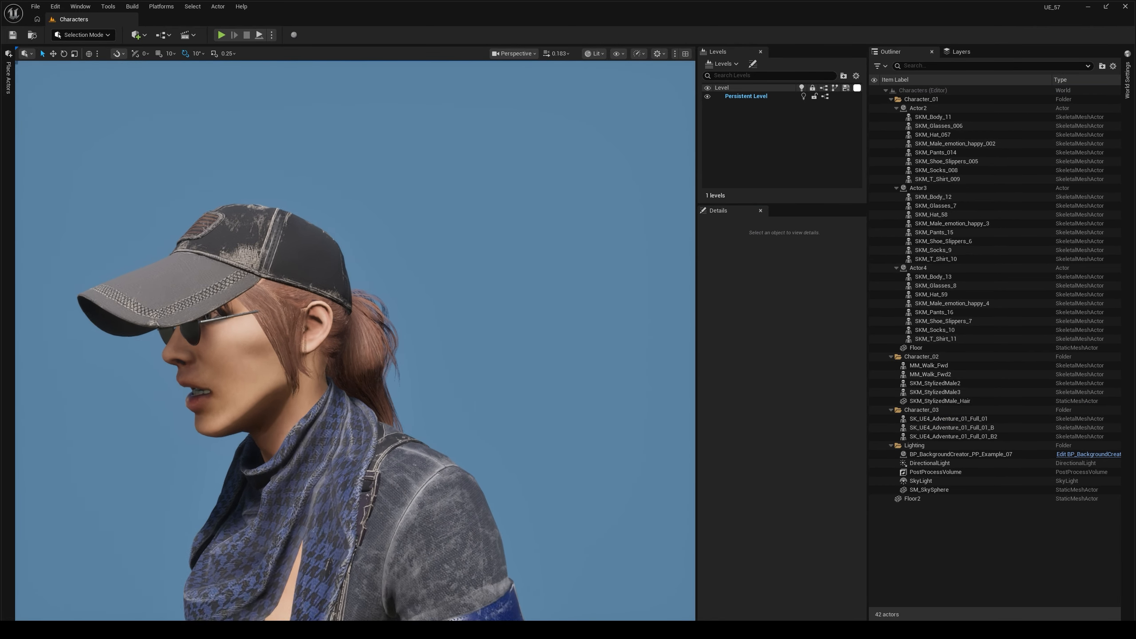
# - Select the stylized SK_UE4_Adventure_01_Full_01_B in the level and open its hair material instance, MI_Character_03_Hair
pyautogui.press('s')
pyautogui.moveTo(356, 340)
pyautogui.mouseDown(button='right')
pyautogui.moveTo(391, 333)
pyautogui.moveTo(382, 331)
pyautogui.mouseUp(button='right')
pyautogui.press('d')
pyautogui.click(383, 331)
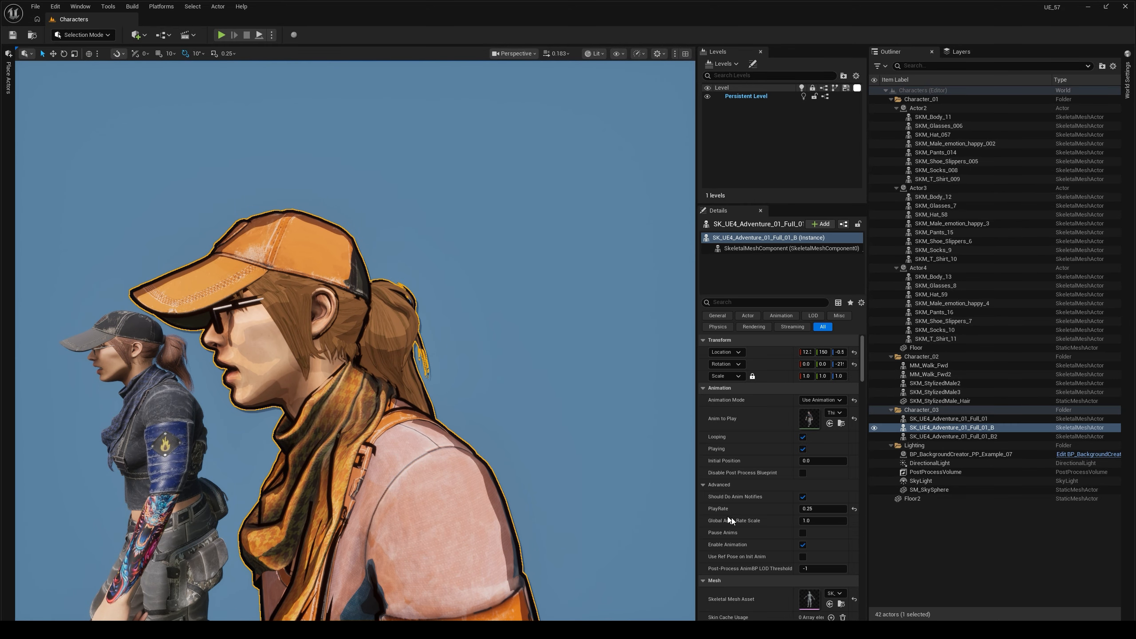
pyautogui.scroll(-5, 730, 520)
pyautogui.doubleClick(809, 440)
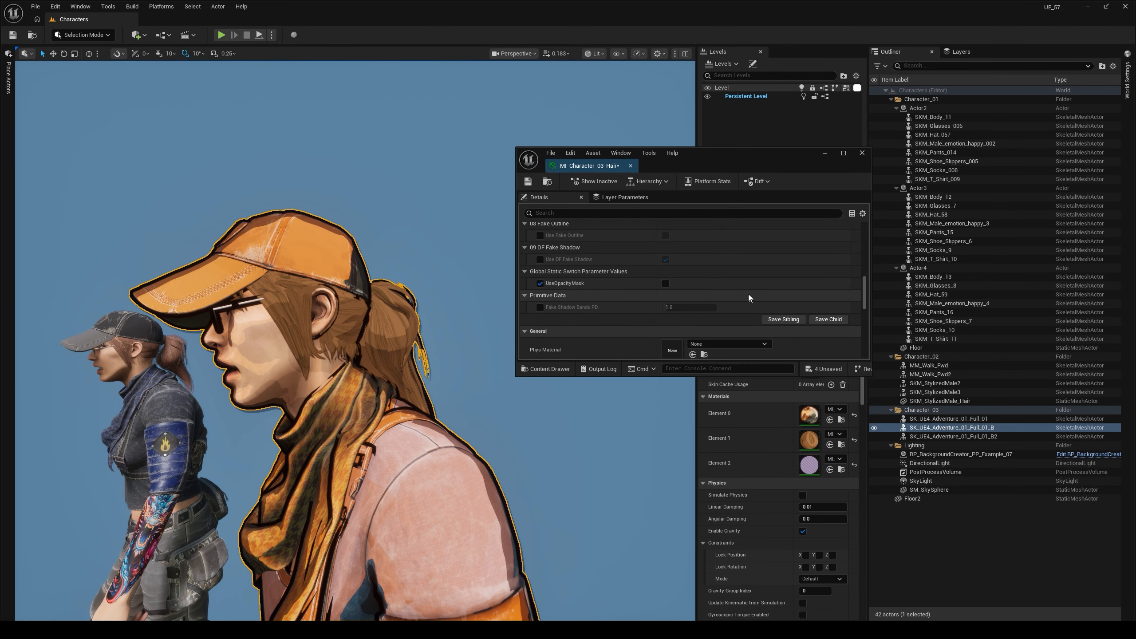
# - Maximize MI_Character_03_Hair, open its parent material M_Stylized_Unlit, and maximize the material graph window
pyautogui.doubleClick(768, 154)
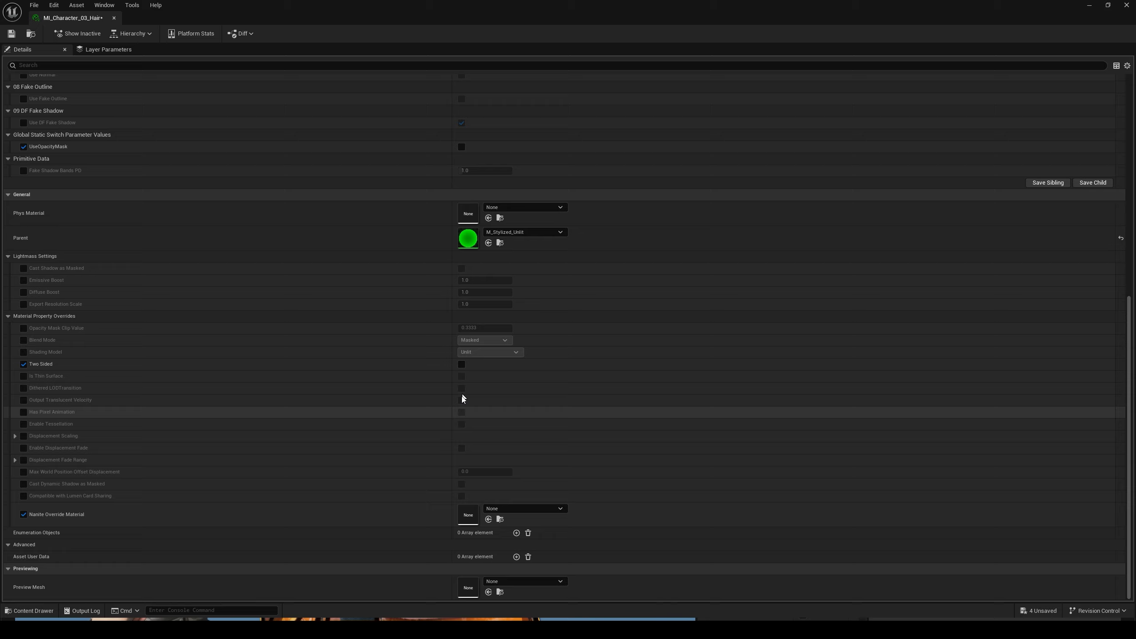
pyautogui.scroll(5, 463, 398)
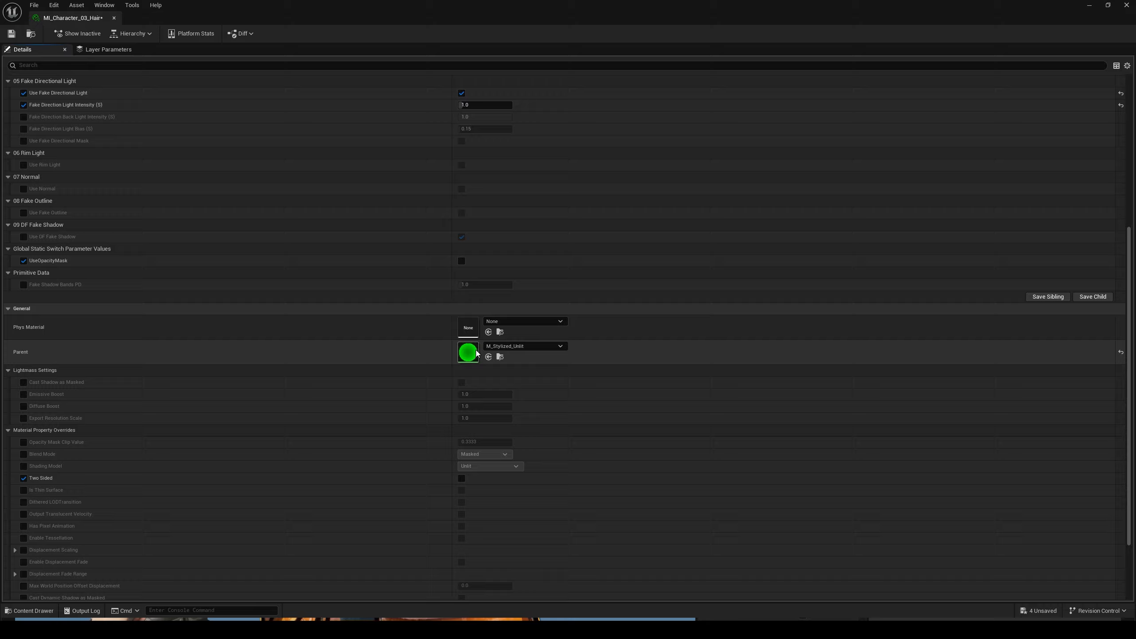
pyautogui.doubleClick(477, 354)
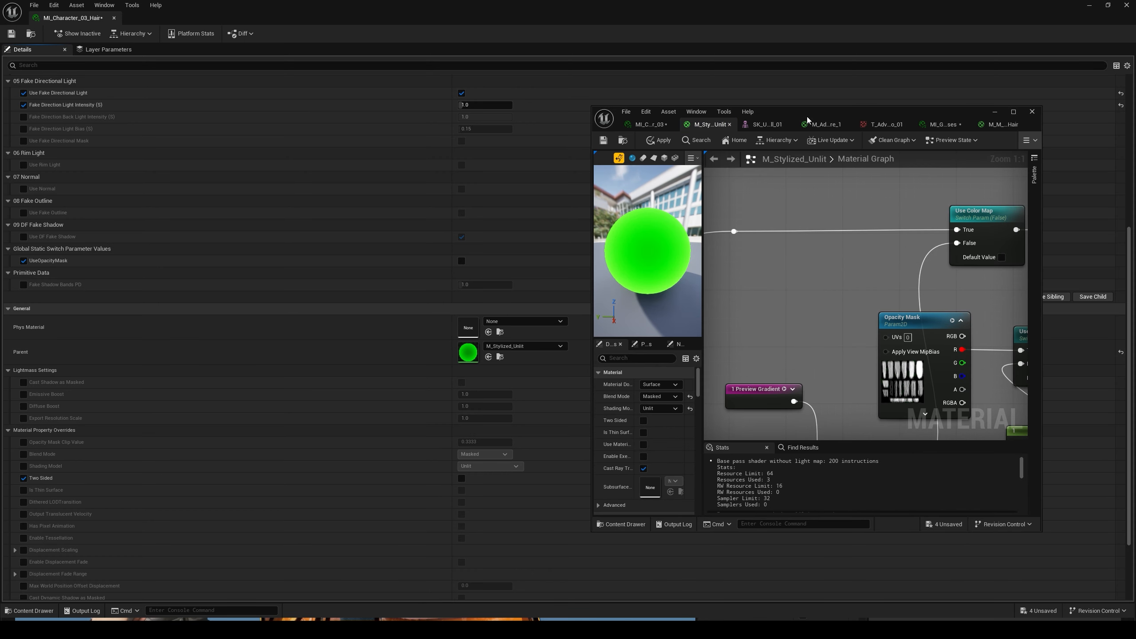
pyautogui.doubleClick(808, 120)
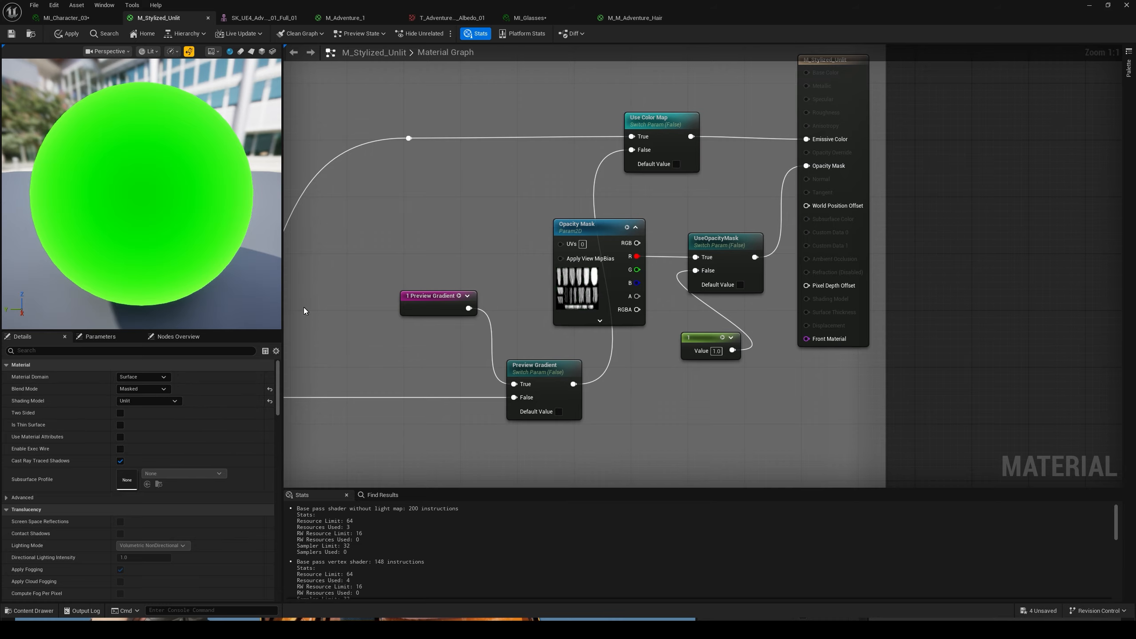
# - Add a Texture Sample with T_Adventure_01_Albedo_03 to the M_Stylized_Unlit graph and view its node conversion options
pyautogui.rightClick(405, 224)
pyautogui.press('Escape')
pyautogui.click(394, 212)
pyautogui.rightClick(419, 215)
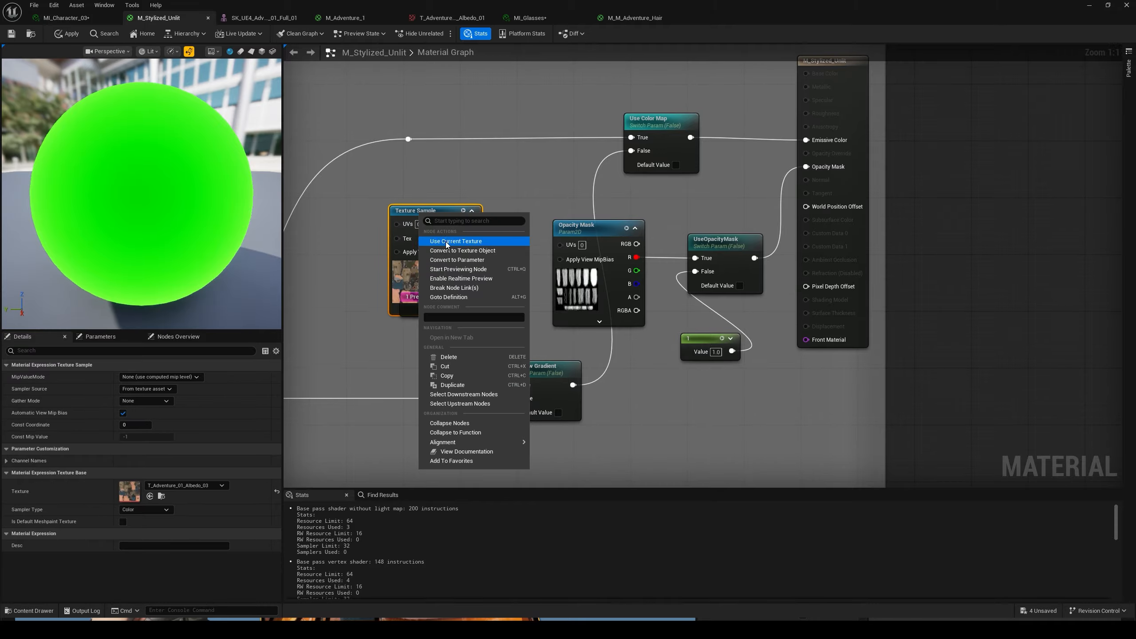
pyautogui.click(494, 203)
pyautogui.click(442, 215)
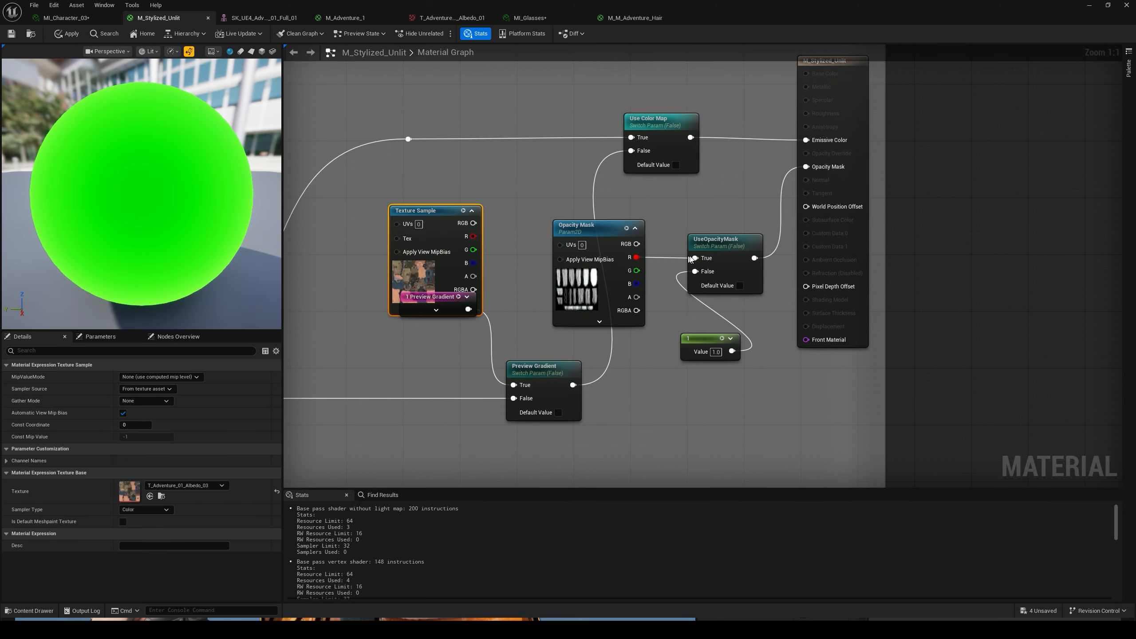
# - Move the UseOpacityMask switch slightly up and delete the T_Adventure_01_Albedo_03 Texture Sample node
pyautogui.moveTo(718, 244); pyautogui.dragTo(713, 233)
pyautogui.click(437, 229)
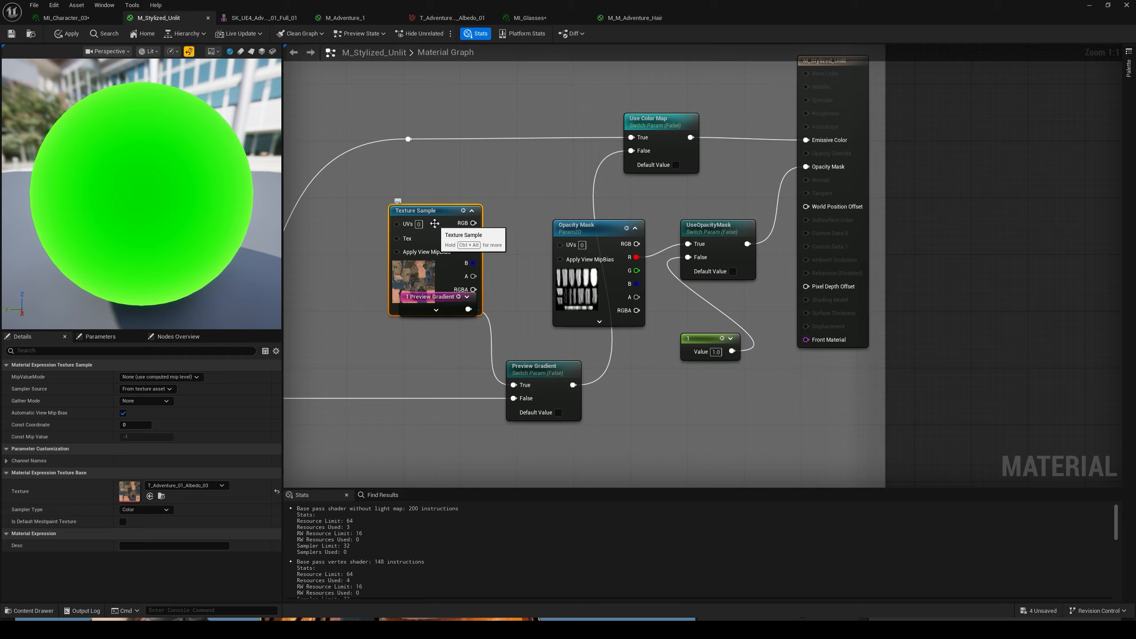
pyautogui.press('Delete')
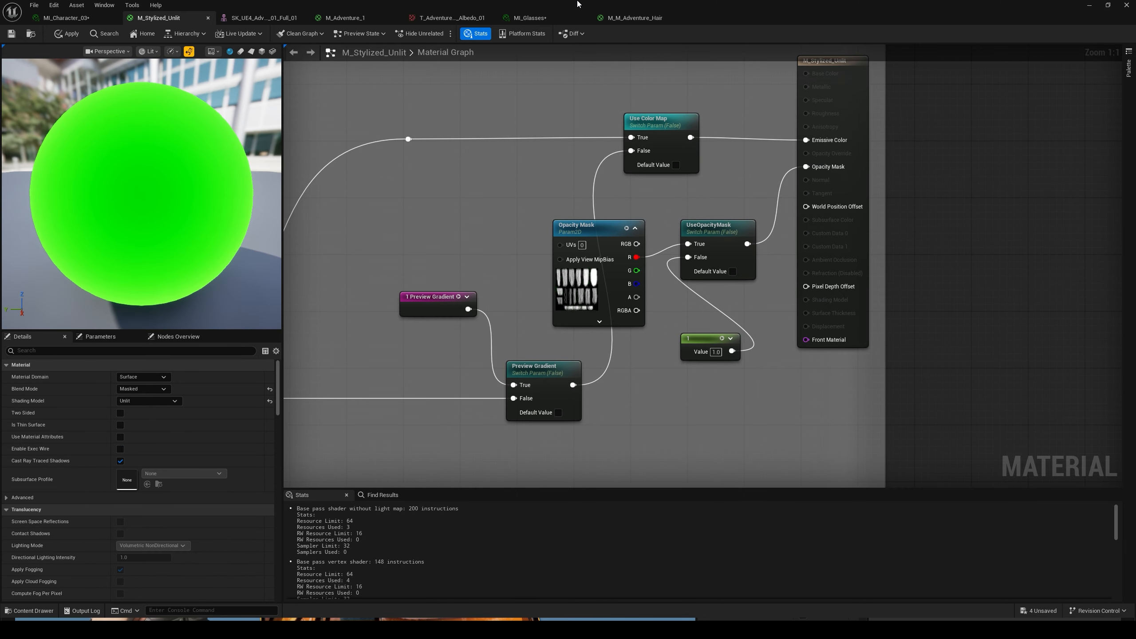
# - Select the Opacity Mask and UseOpacityMask nodes, locate M_Stylized_Unlit among the project assets, and minimize the graph window
pyautogui.moveTo(572, 195); pyautogui.dragTo(698, 290)
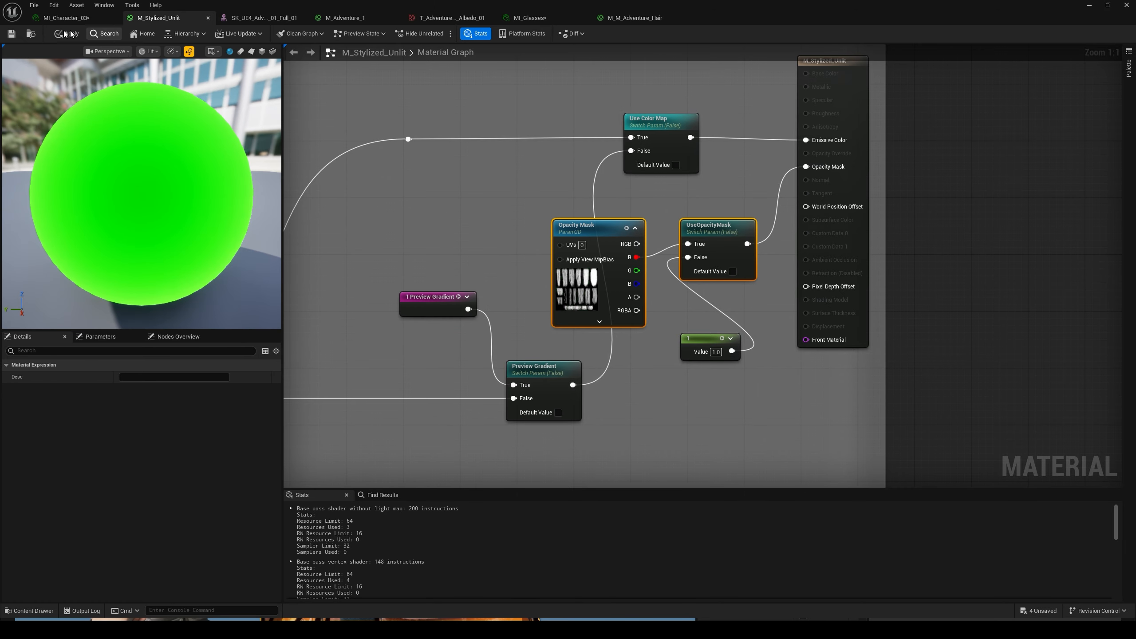
pyautogui.click(31, 33)
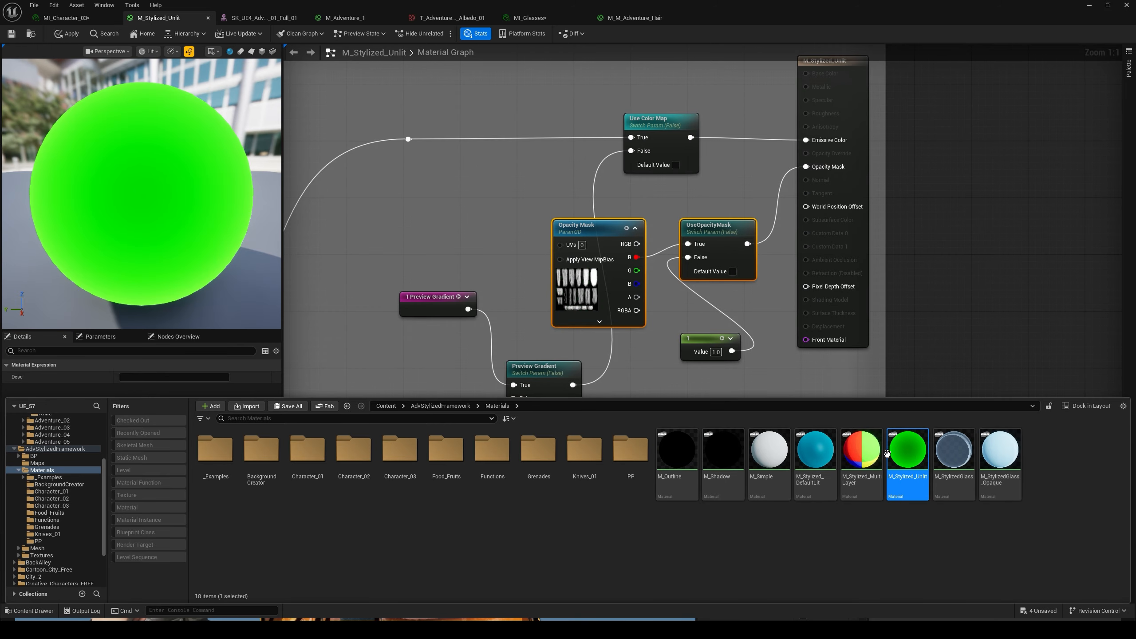
pyautogui.click(911, 532)
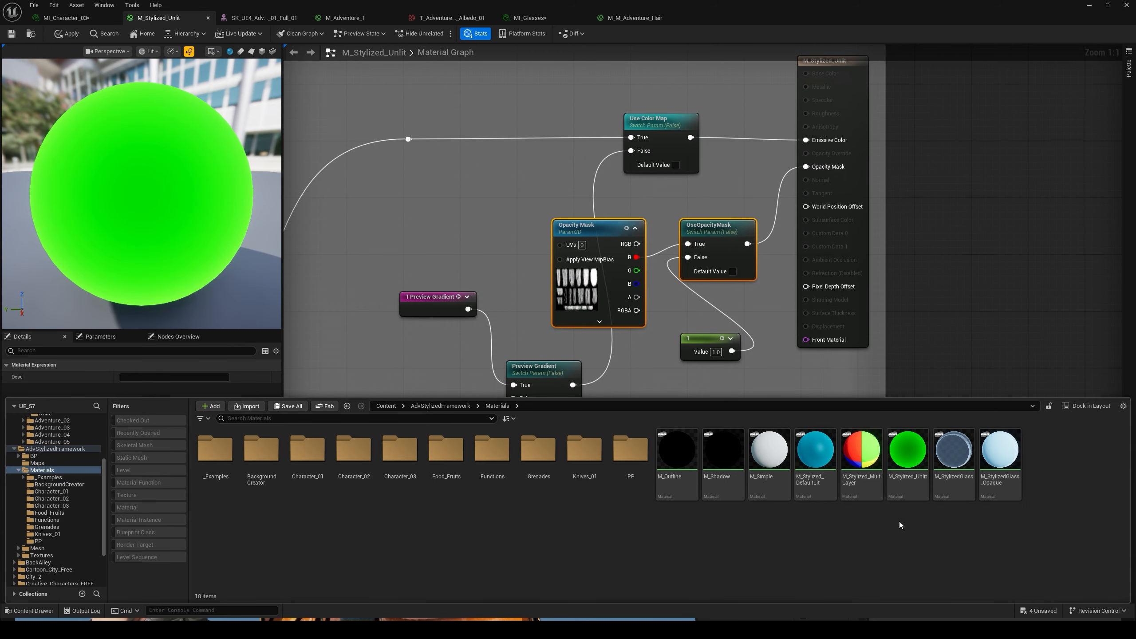
pyautogui.click(929, 361)
pyautogui.click(1090, 5)
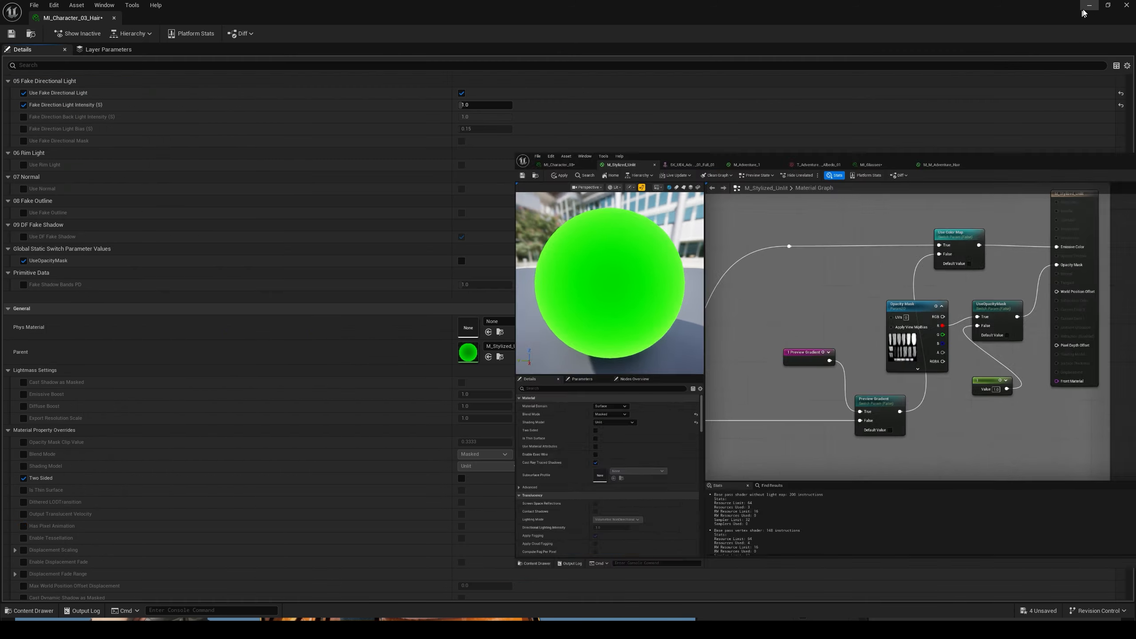
# - Shrink the MI_Character_03_Hair window beside the viewport, enable UseOpacityMask for the hair, and clear the actor selection
pyautogui.moveTo(262, 4); pyautogui.dragTo(584, 170)
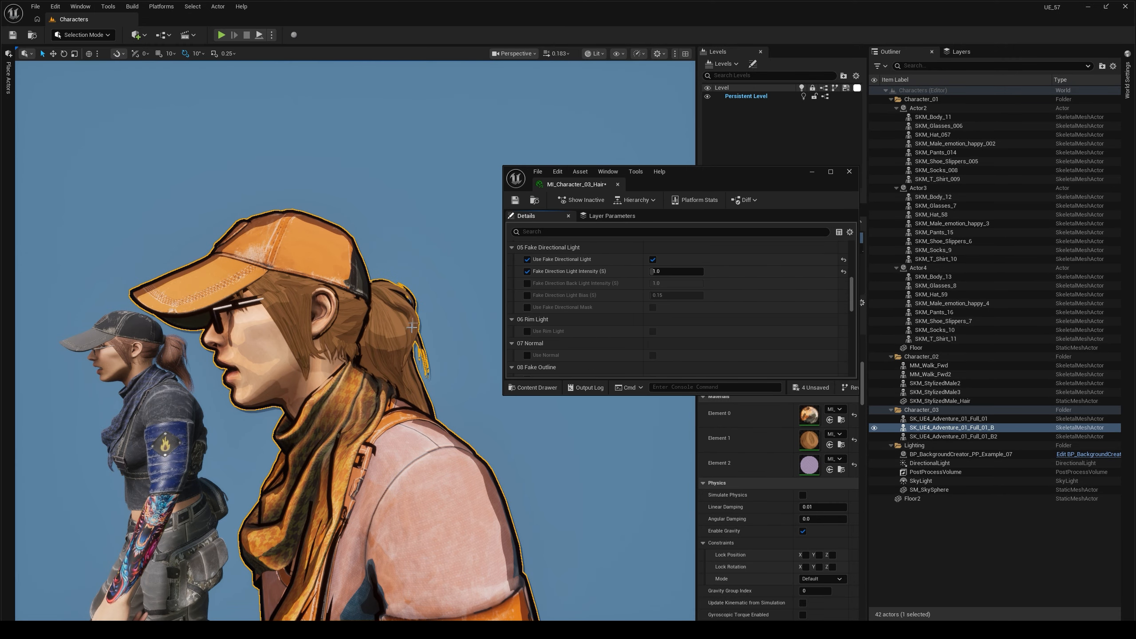
pyautogui.scroll(-8, 546, 314)
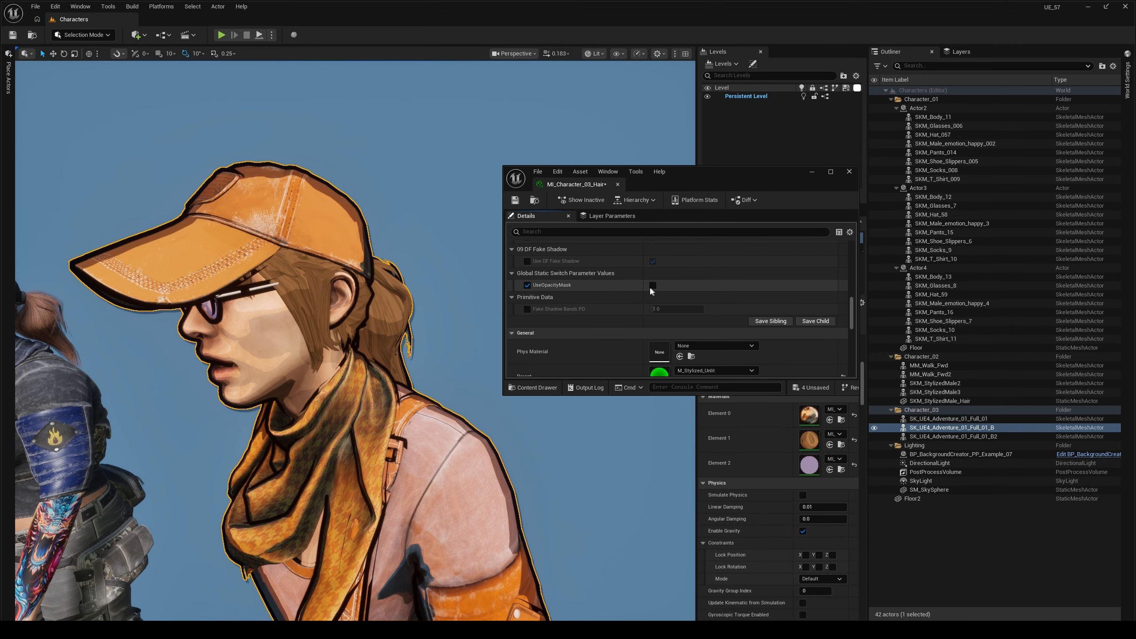
pyautogui.click(652, 287)
pyautogui.moveTo(452, 286); pyautogui.dragTo(437, 300, button='right')
pyautogui.press('Escape')
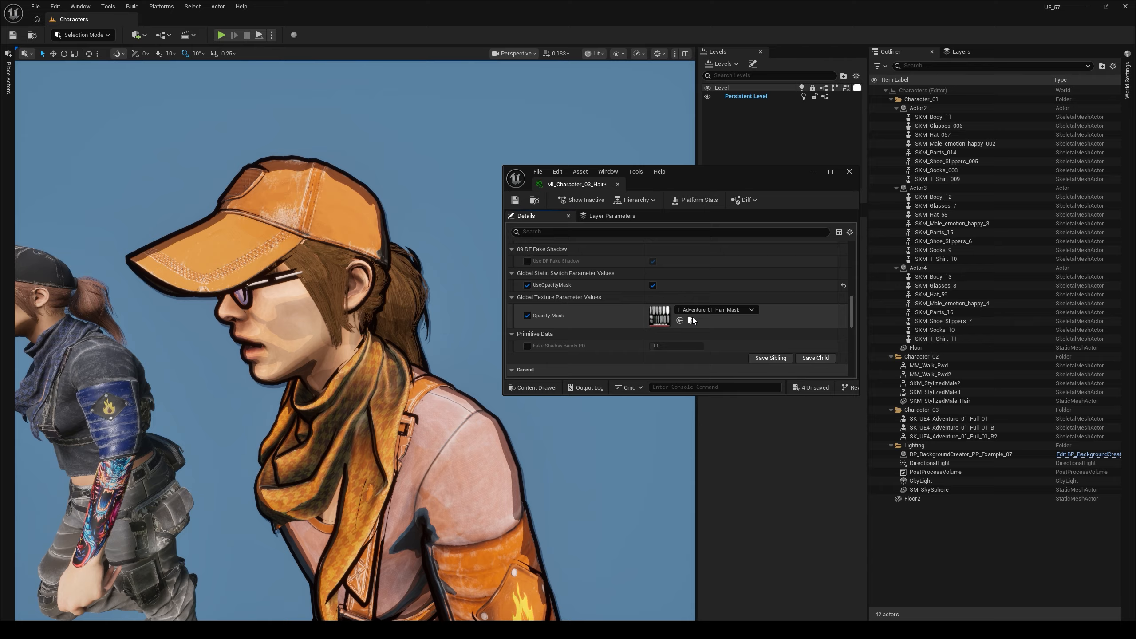
# - Switch the hair's UseOpacityMask off and back on from side and rear views to compare the ponytail with and without the mask
pyautogui.click(652, 288)
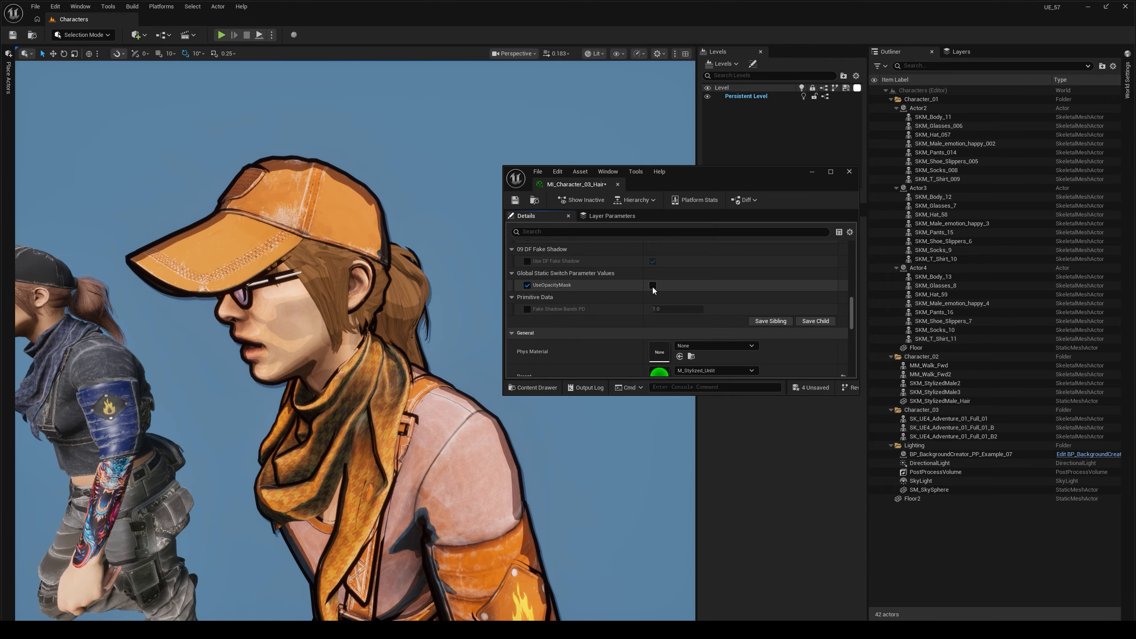
pyautogui.click(652, 287)
pyautogui.moveTo(359, 368); pyautogui.dragTo(369, 369, button='right')
pyautogui.click(359, 369)
pyautogui.press('f')
pyautogui.press('Escape')
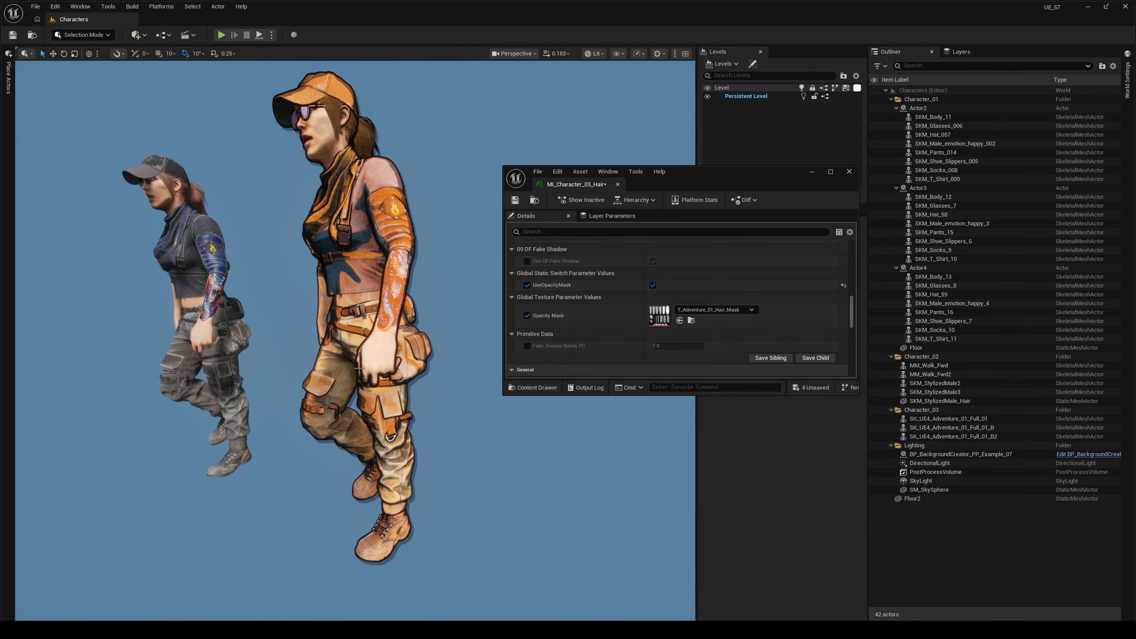
pyautogui.keyDown('alt'); pyautogui.moveTo(359, 368); pyautogui.dragTo(371, 340); pyautogui.keyUp('alt')
pyautogui.click(652, 285)
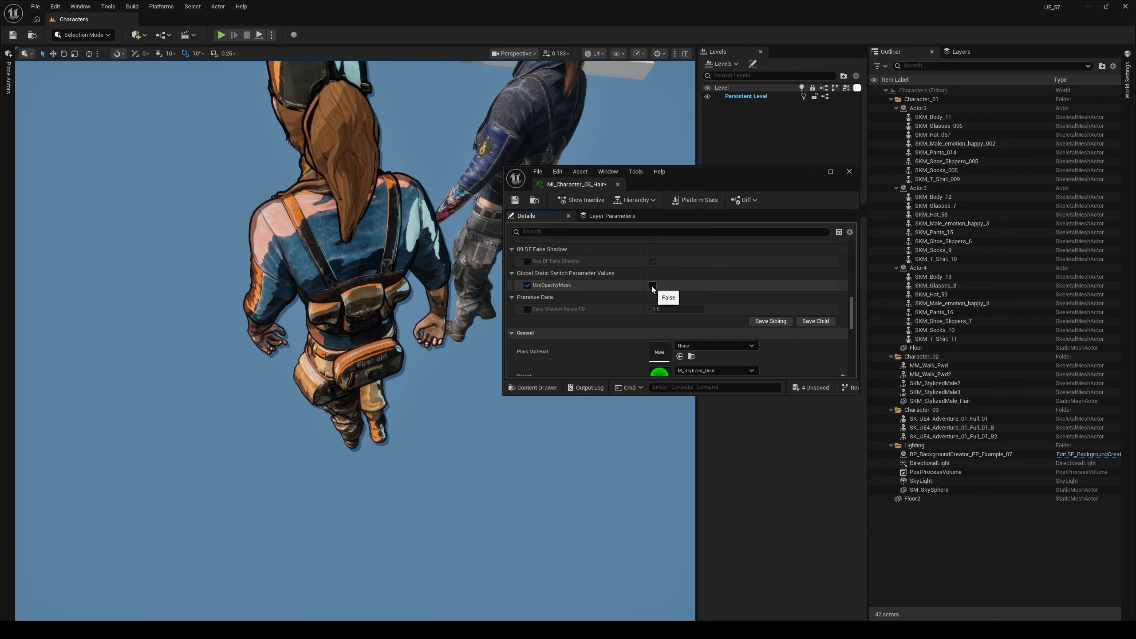
pyautogui.click(652, 286)
pyautogui.keyDown('alt'); pyautogui.moveTo(448, 295); pyautogui.dragTo(304, 291); pyautogui.keyUp('alt')
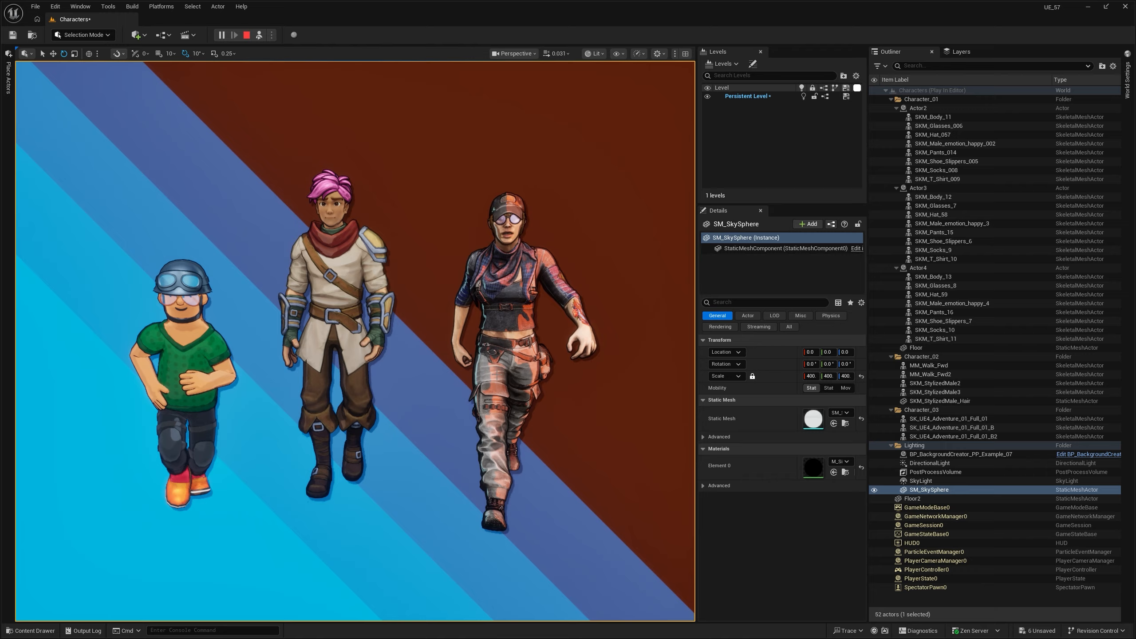
# - Select the stylized SK_UE4_Adventure_01_Full_01_B2 character in the running simulation, inspect its material slots, and clear the selection
pyautogui.press('Escape')
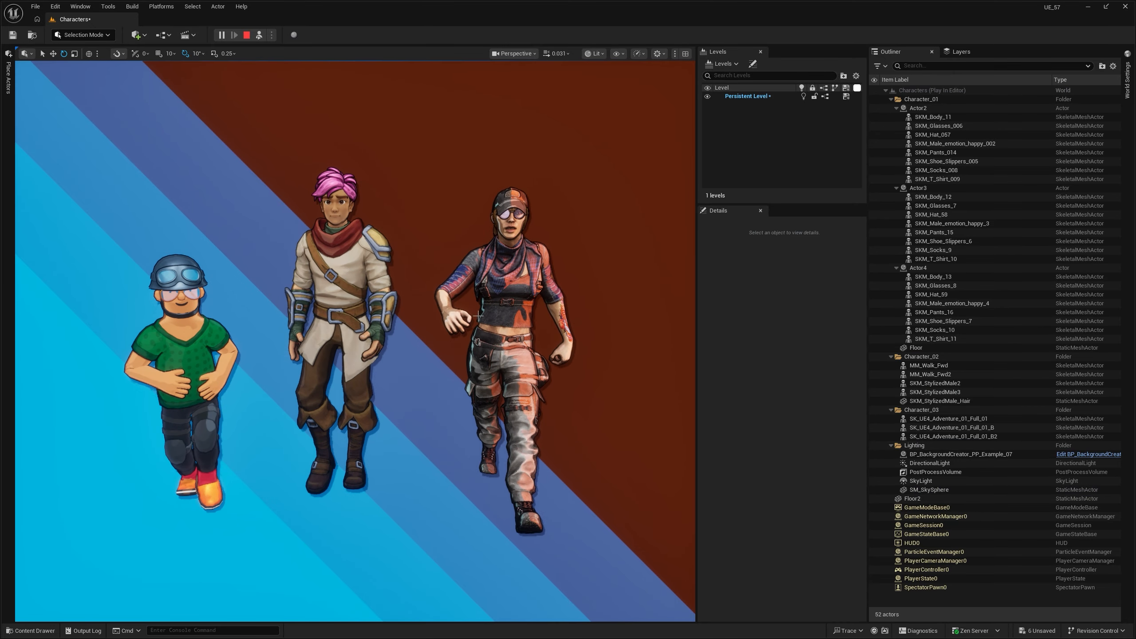
pyautogui.click(478, 316)
pyautogui.scroll(-10, 750, 500)
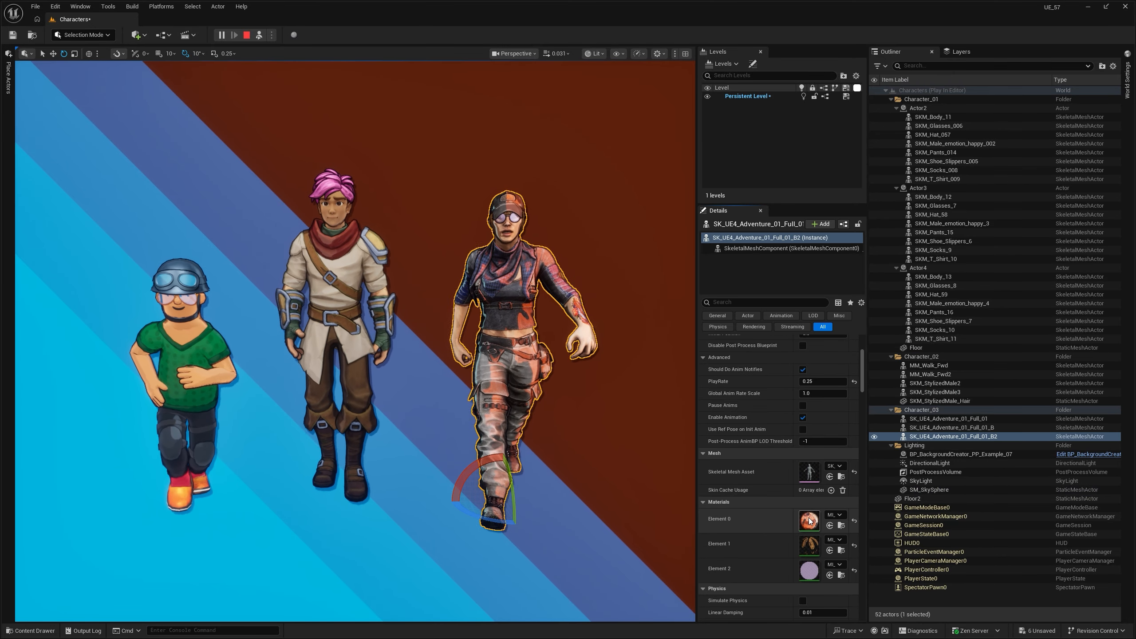
pyautogui.press('Escape')
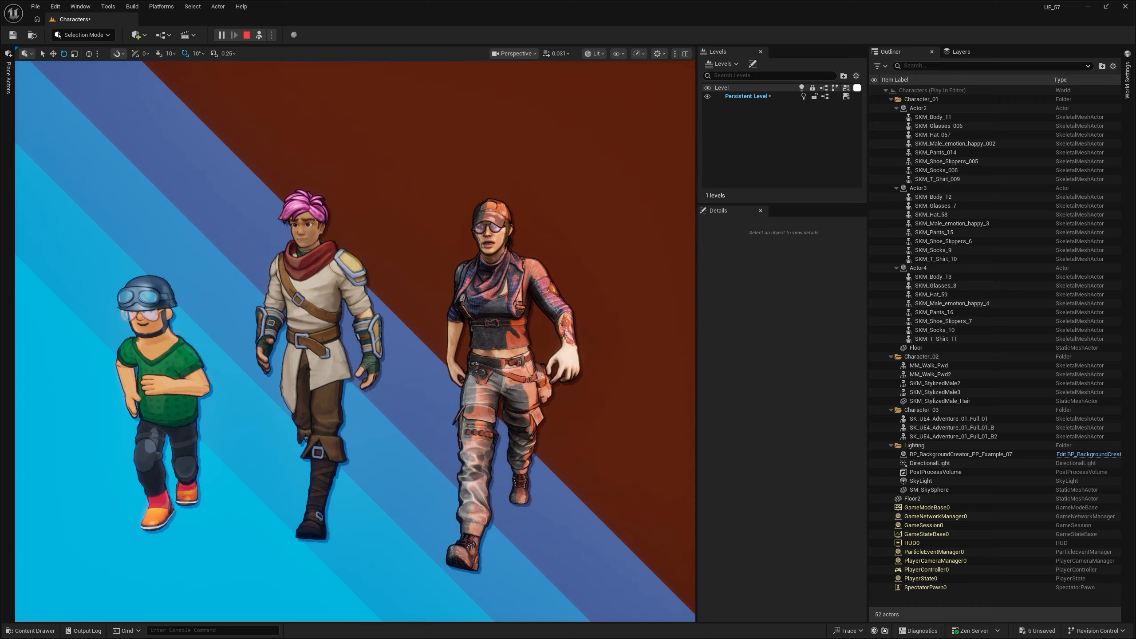
# - Examine the three walking stylized characters up close and from farther away, and stop the simulation
pyautogui.press('w')
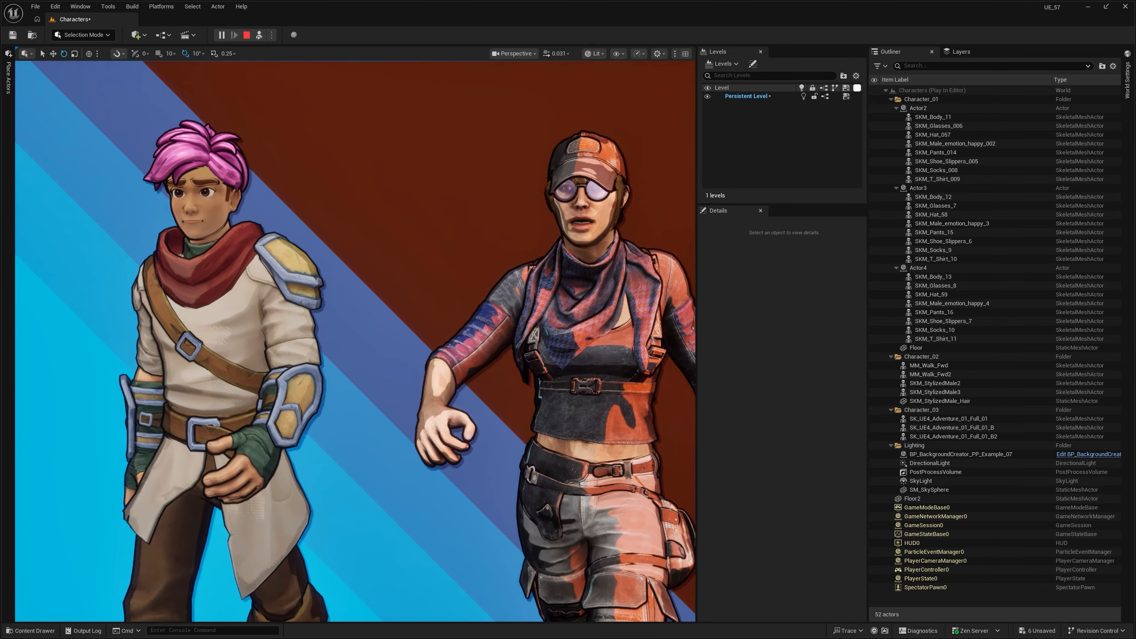
pyautogui.press('s')
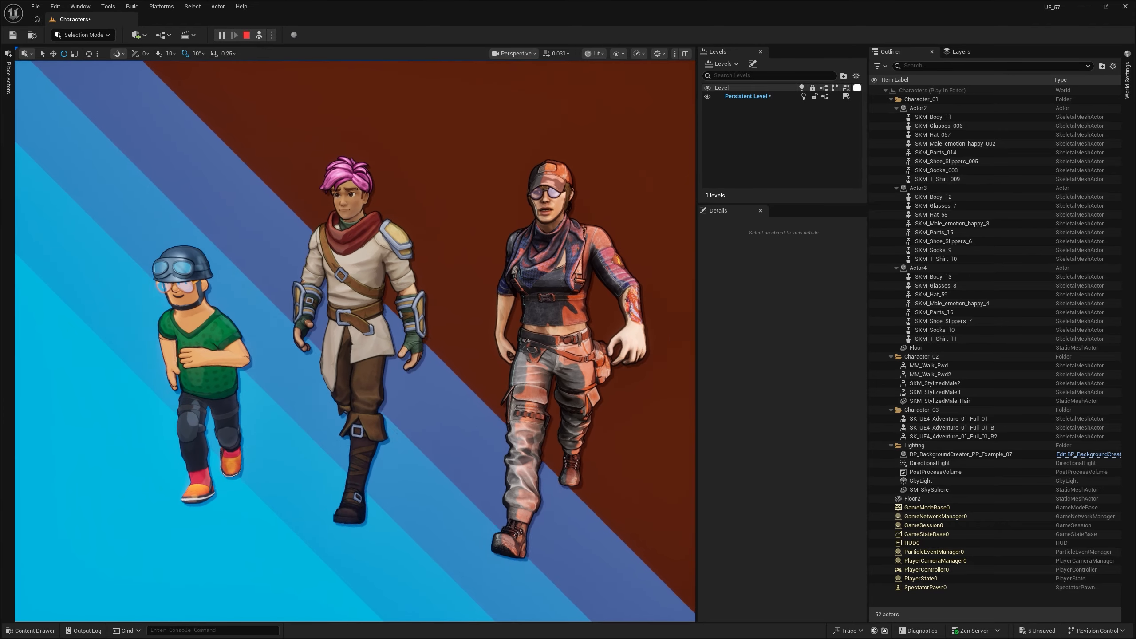
pyautogui.press('s')
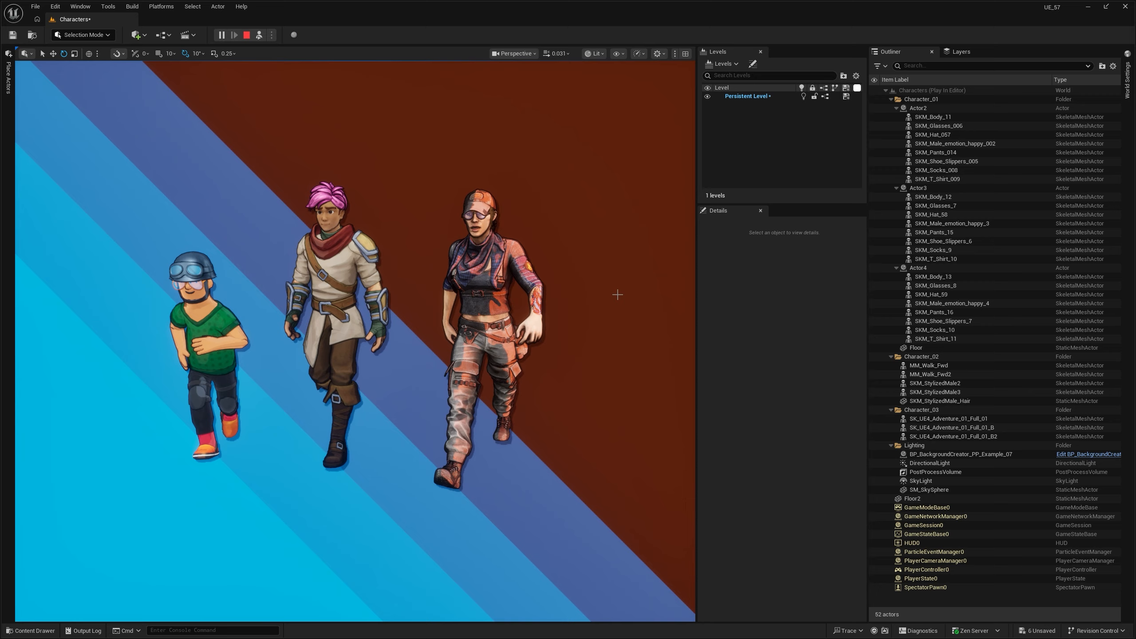
pyautogui.press('Escape')
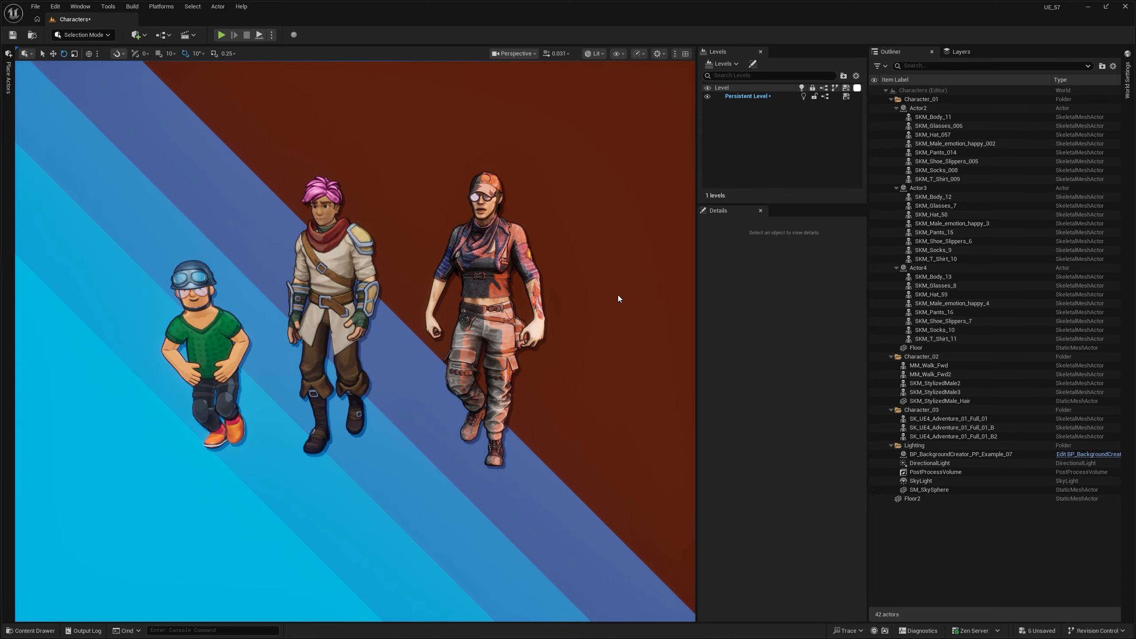